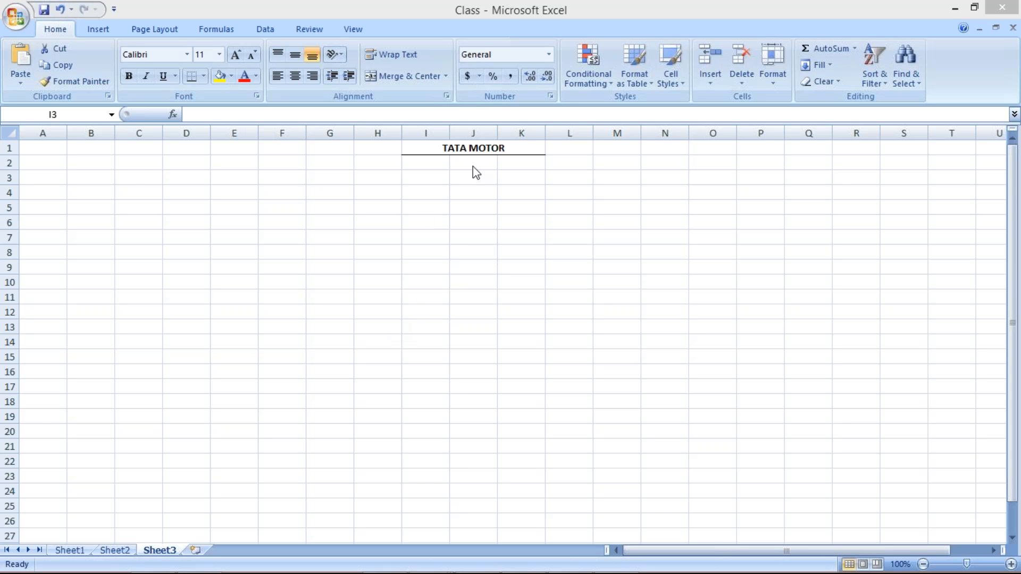
# Step: Switch to WhatsApp Web to read the chart of accounts question, and return to the Excel worksheet
pyautogui.click(438, 179)
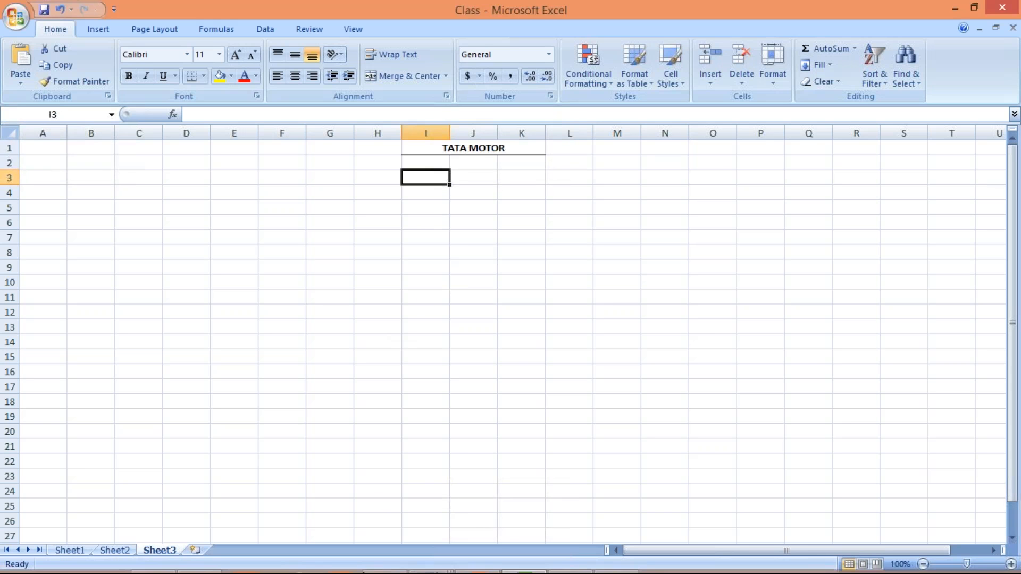
pyautogui.moveTo(384, 569)
pyautogui.click(199, 558)
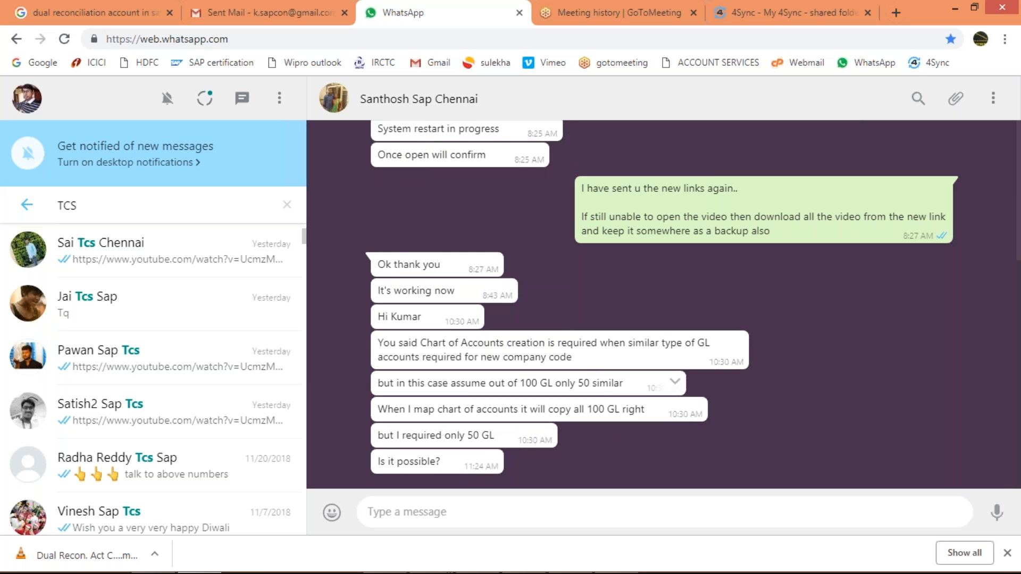
pyautogui.click(523, 561)
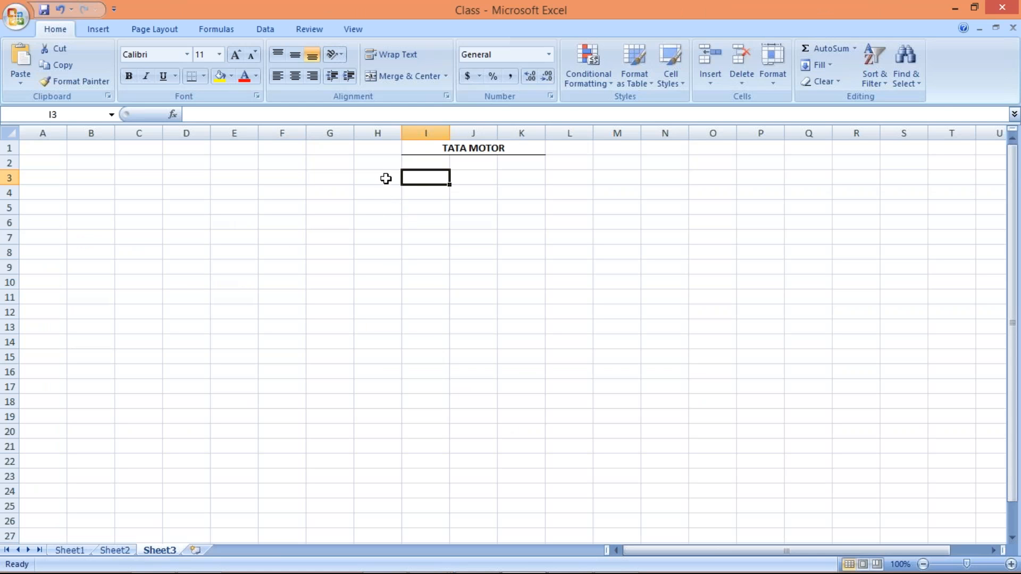
# Step: Enter the company code TM01 in cell H3, under the TATA MOTOR heading
pyautogui.click(384, 178)
pyautogui.click(434, 179)
pyautogui.press('Left')
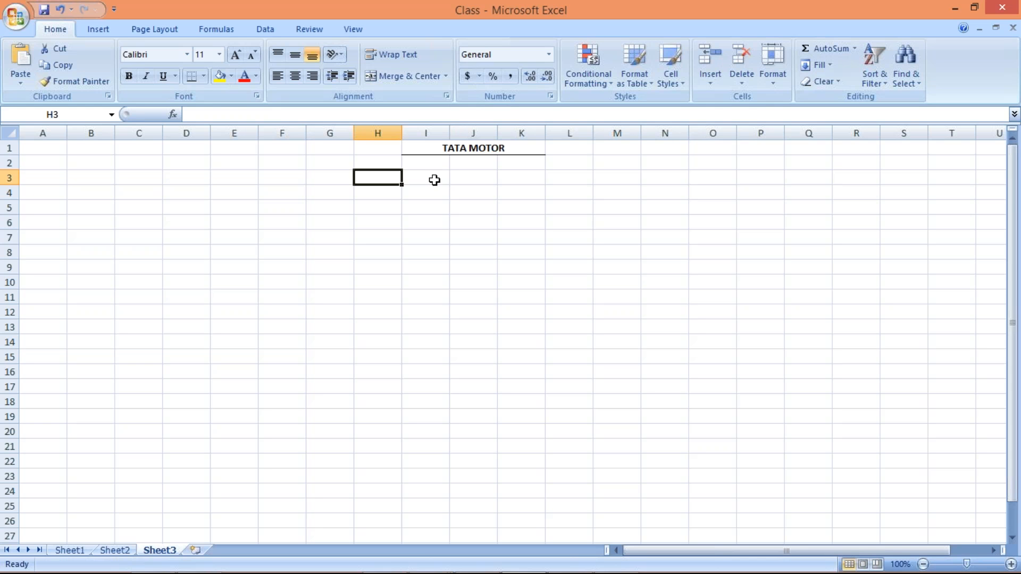
pyautogui.write('T')
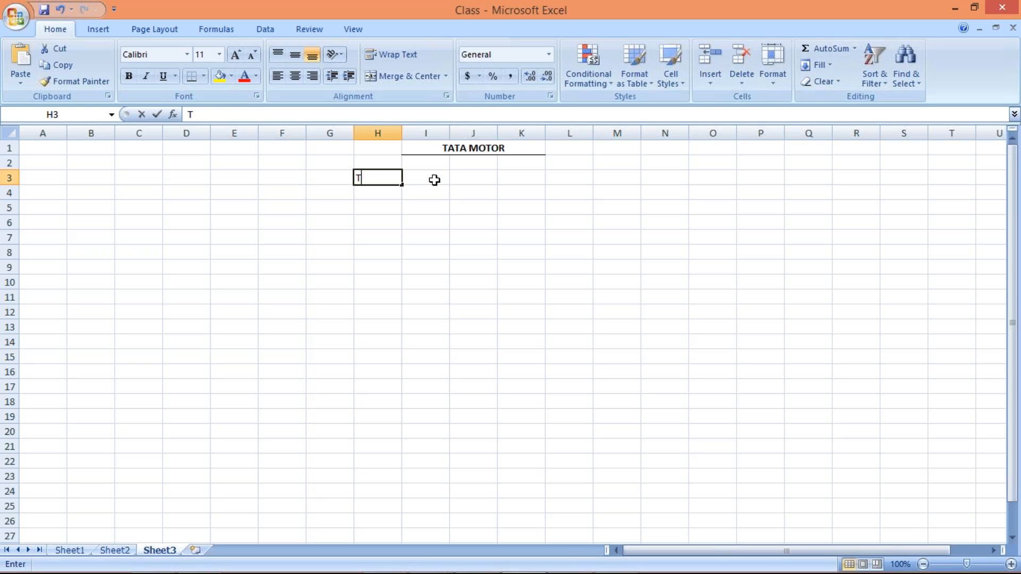
pyautogui.write('M01')
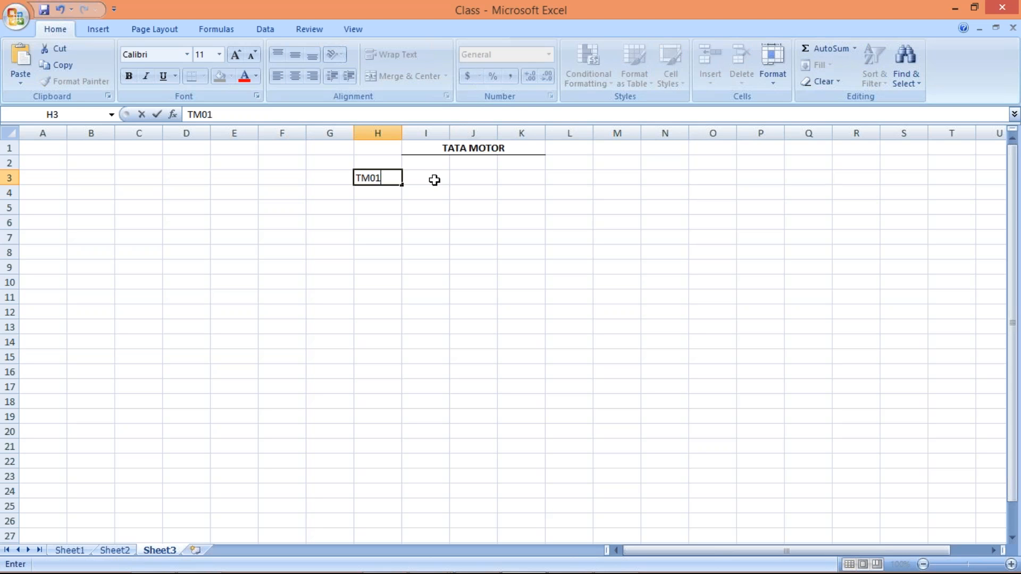
pyautogui.press('Return')
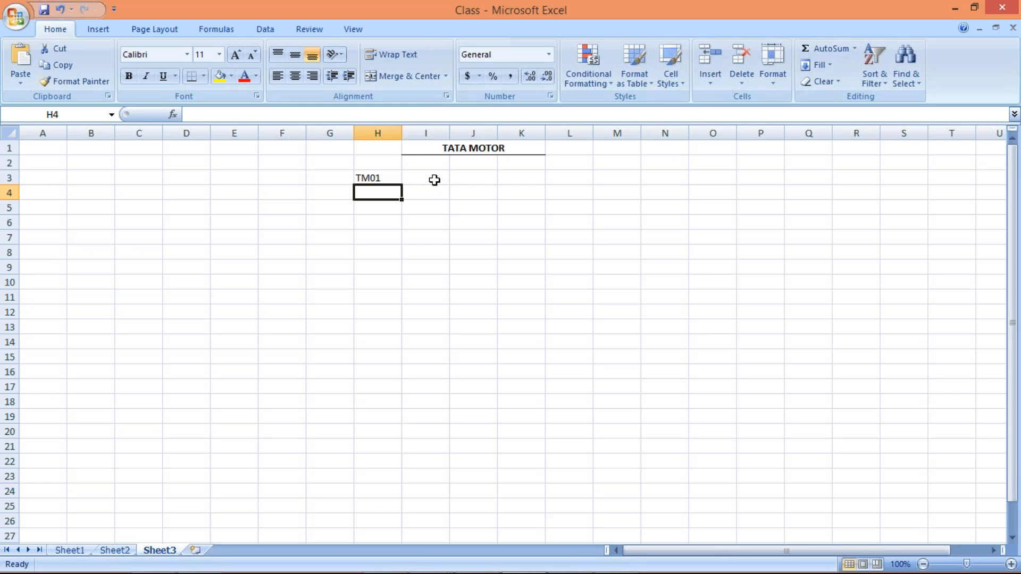
# Step: Enter 500 in cell J3 as the number of GL accounts for TM01
pyautogui.click(466, 179)
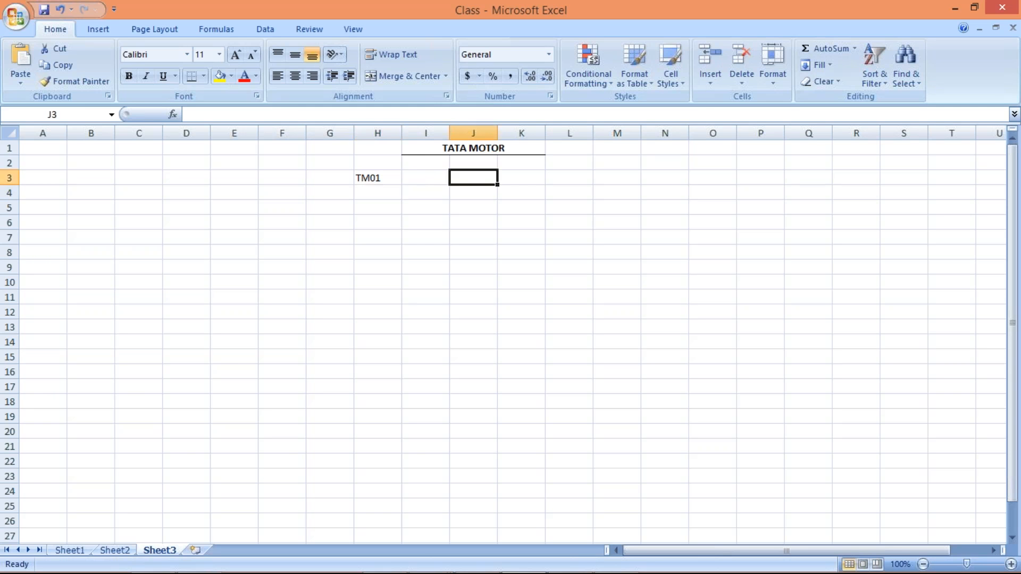
pyautogui.write('500')
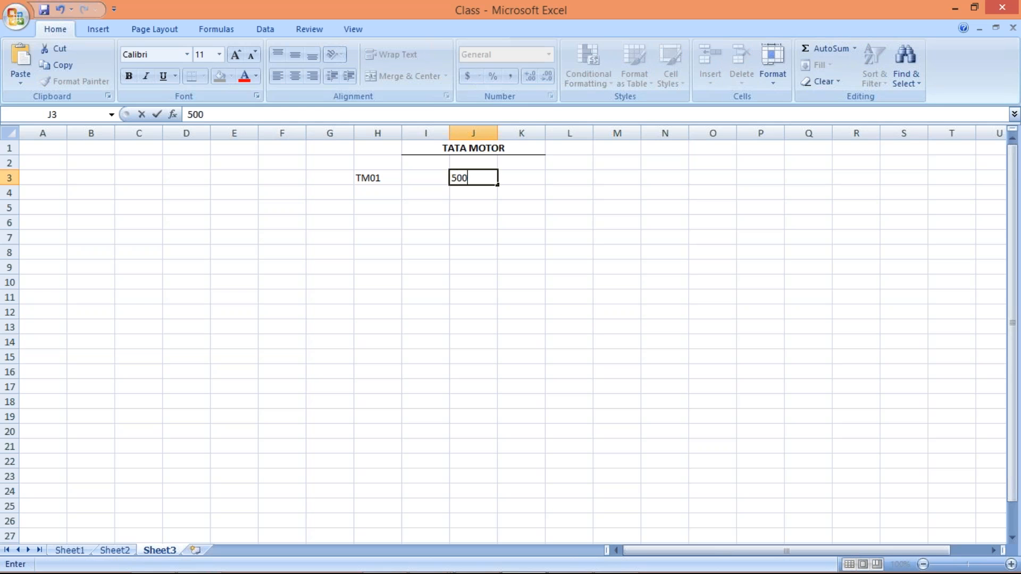
pyautogui.press('Return')
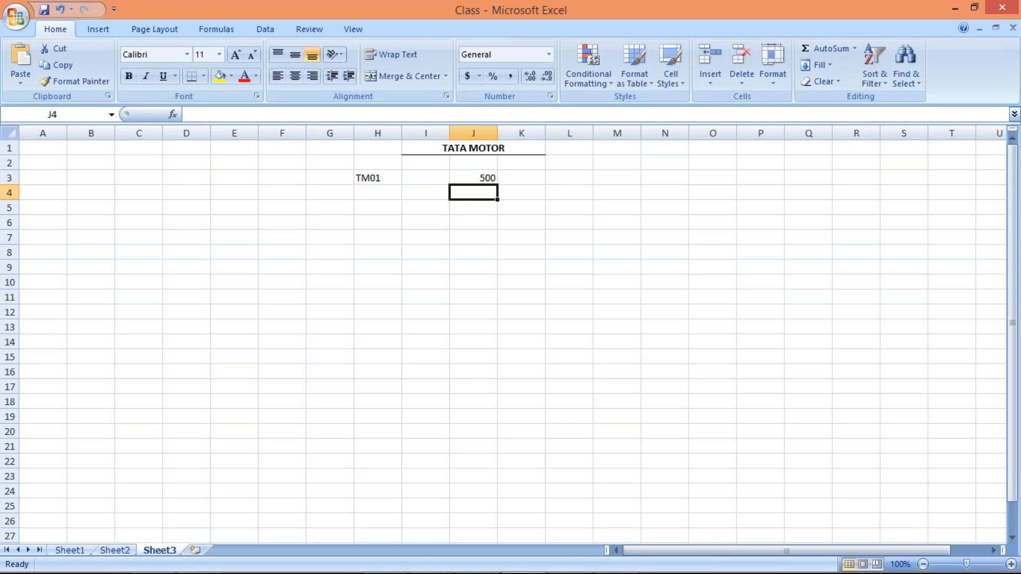
pyautogui.click(483, 183)
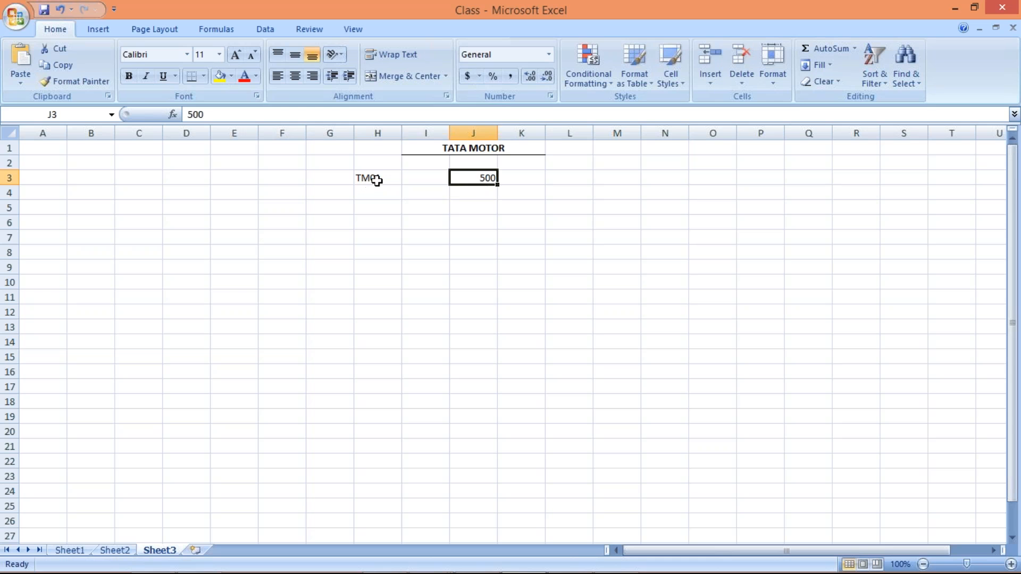
# Step: Enter the chart of accounts code TCOA in cell I3, between TM01 and its account count
pyautogui.click(376, 181)
pyautogui.click(471, 183)
pyautogui.click(418, 178)
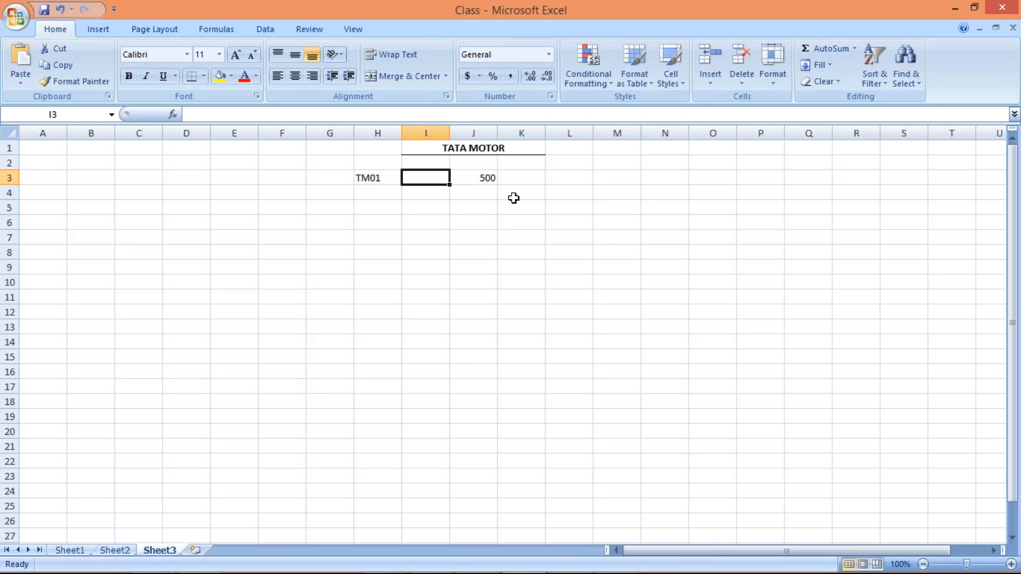
pyautogui.write('T')
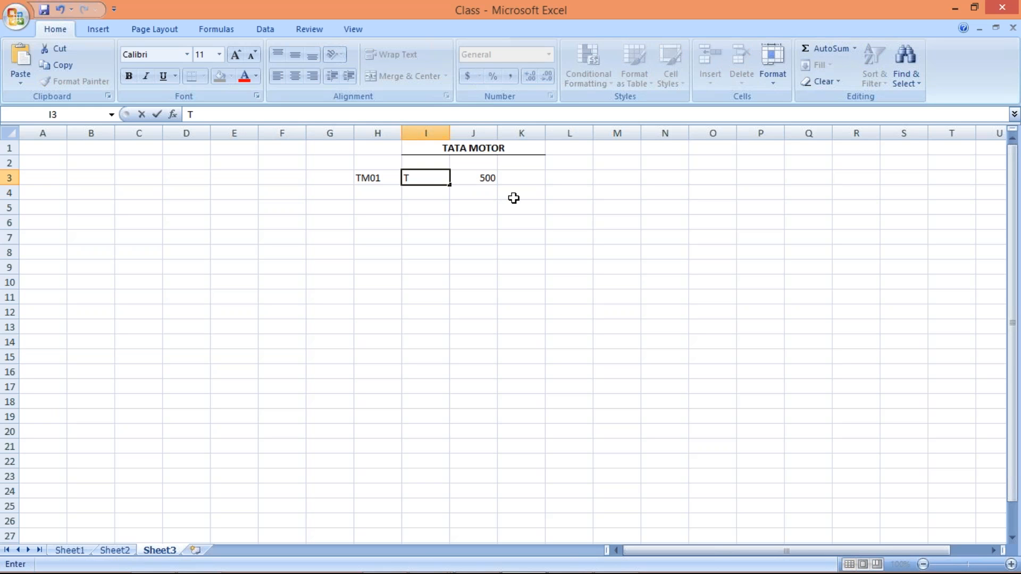
pyautogui.write('COA')
pyautogui.press('Return')
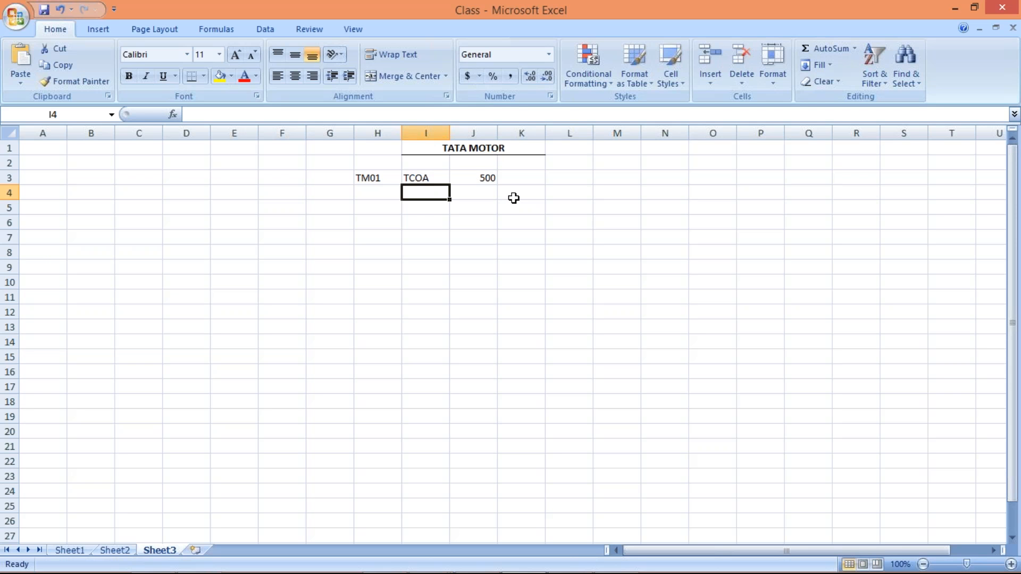
pyautogui.click(413, 177)
pyautogui.click(469, 178)
pyautogui.click(429, 178)
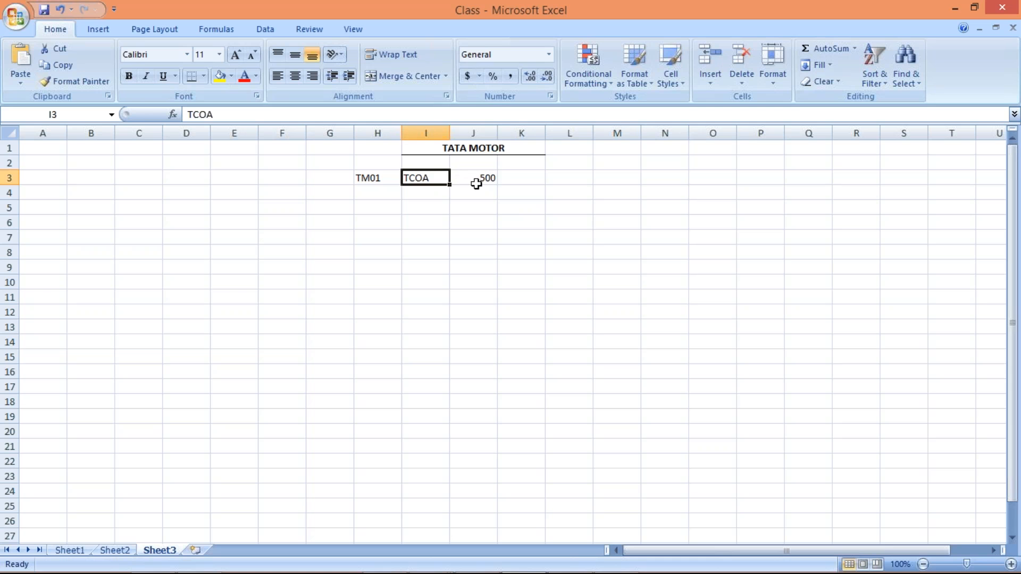
pyautogui.click(477, 181)
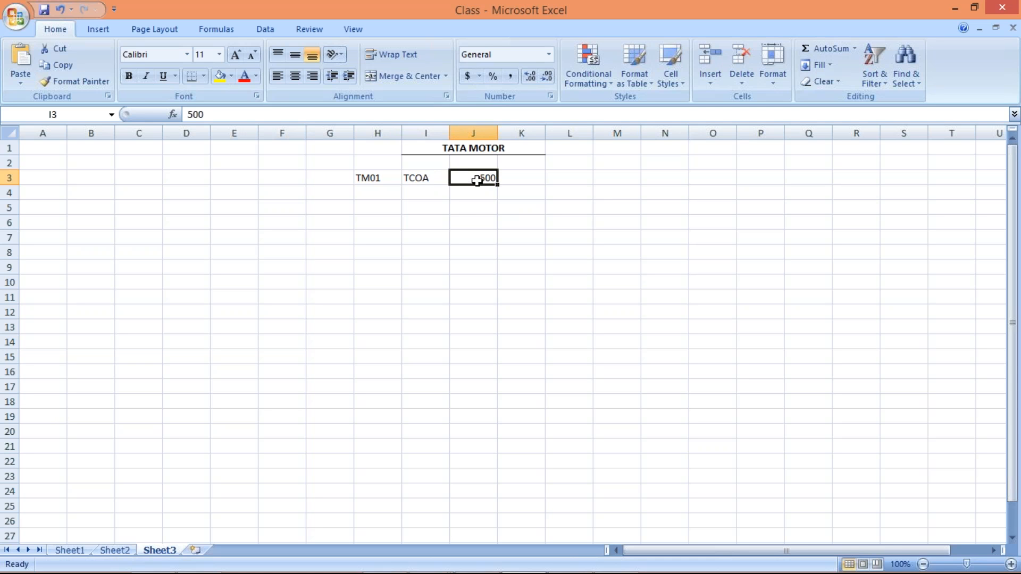
pyautogui.click(429, 181)
# Step: Enter the second company code TS01 in cell H4, directly below TM01
pyautogui.click(381, 194)
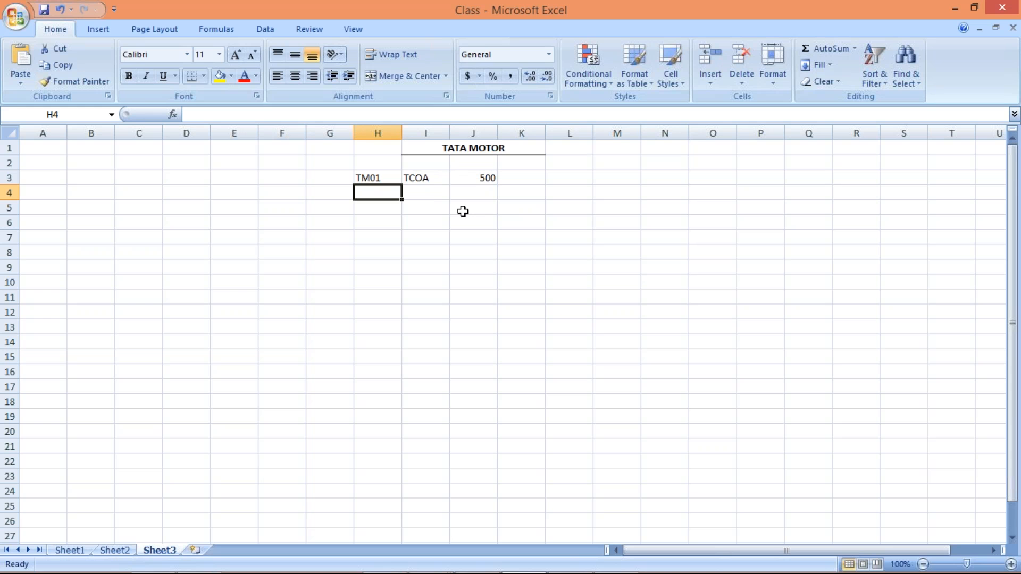
pyautogui.write('TS01')
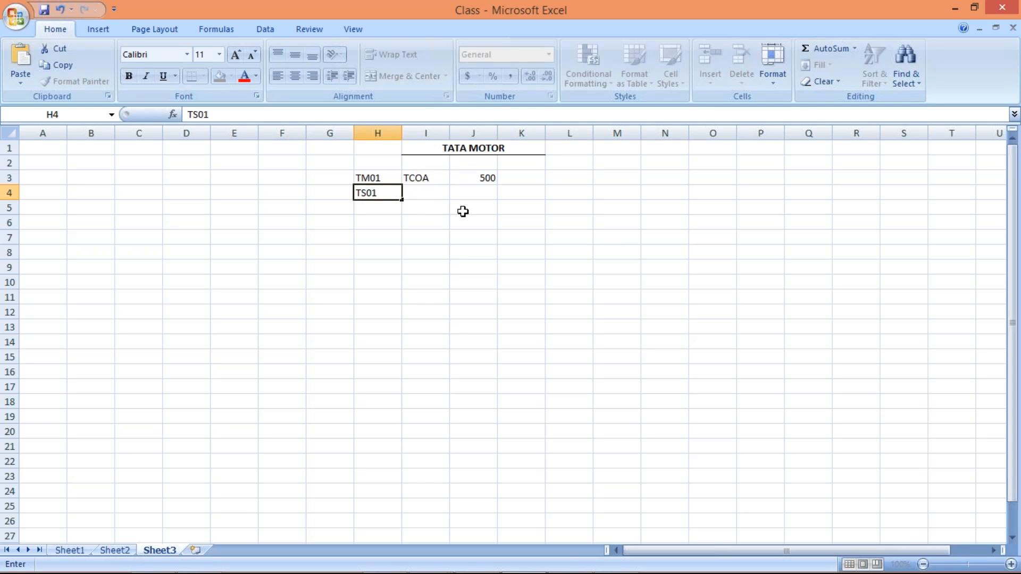
pyautogui.press('Return')
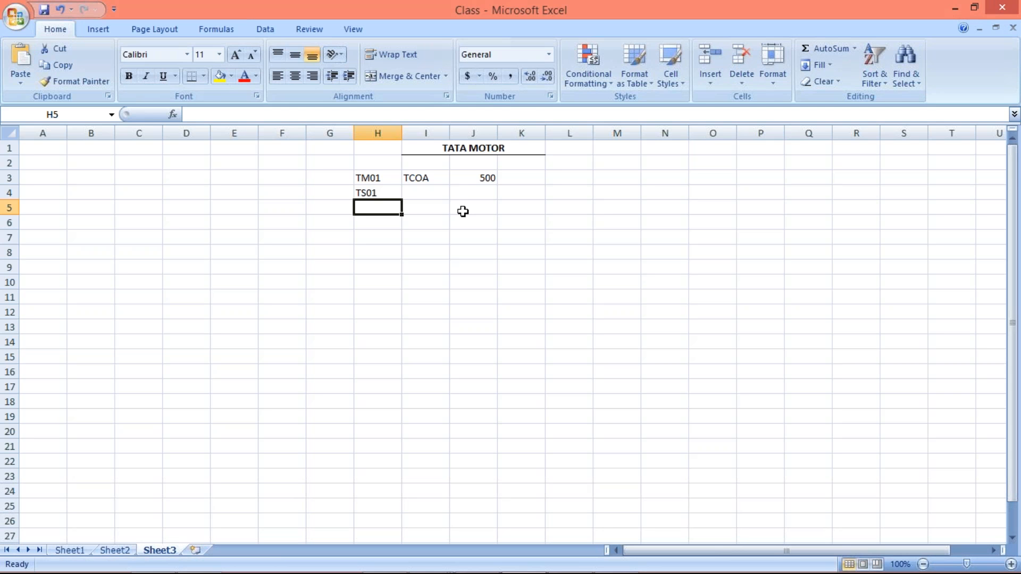
pyautogui.click(380, 193)
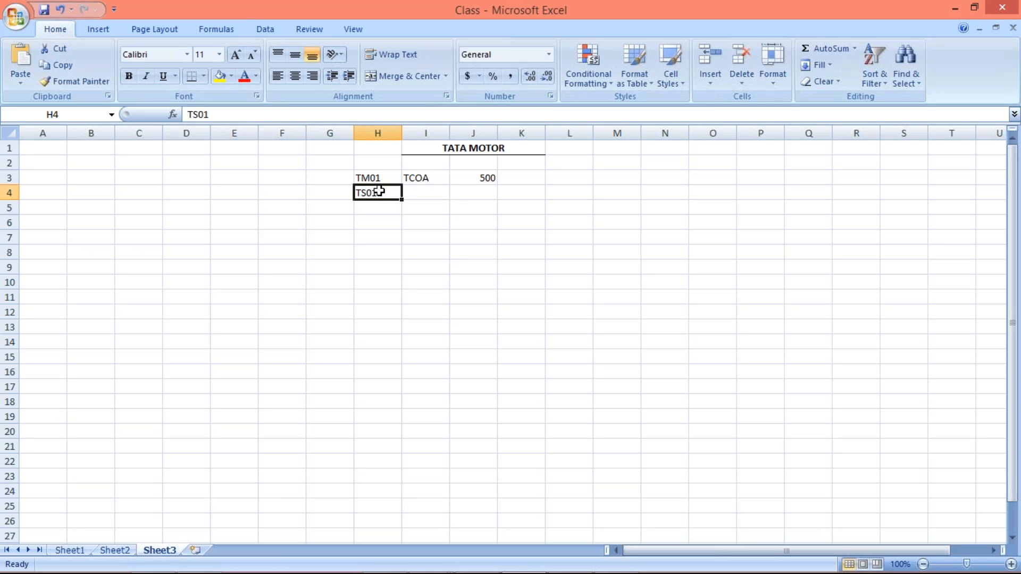
# Step: Enter 560 in cell J4 as the account count for TS01
pyautogui.click(477, 194)
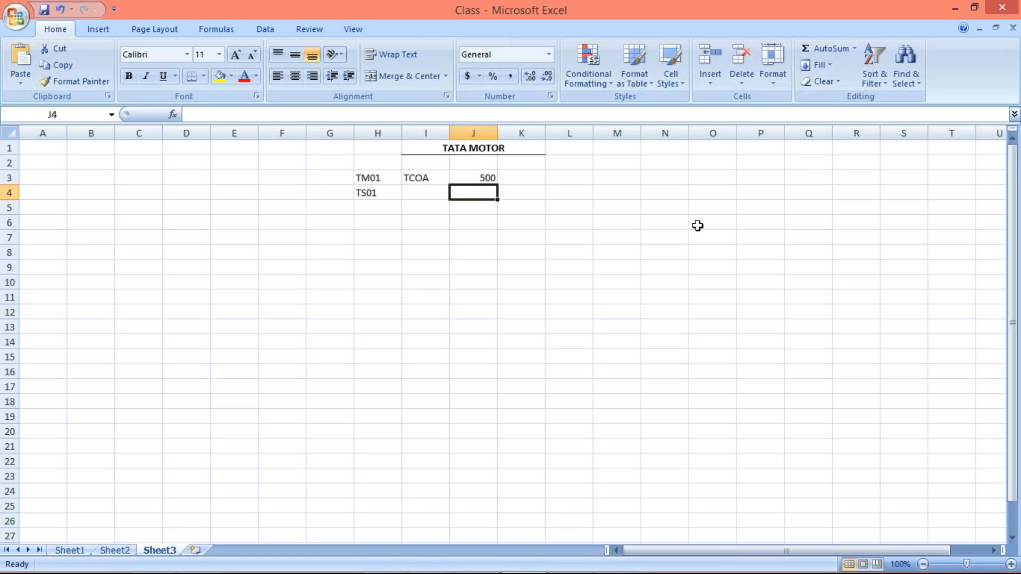
pyautogui.write('=560')
pyautogui.press('Return')
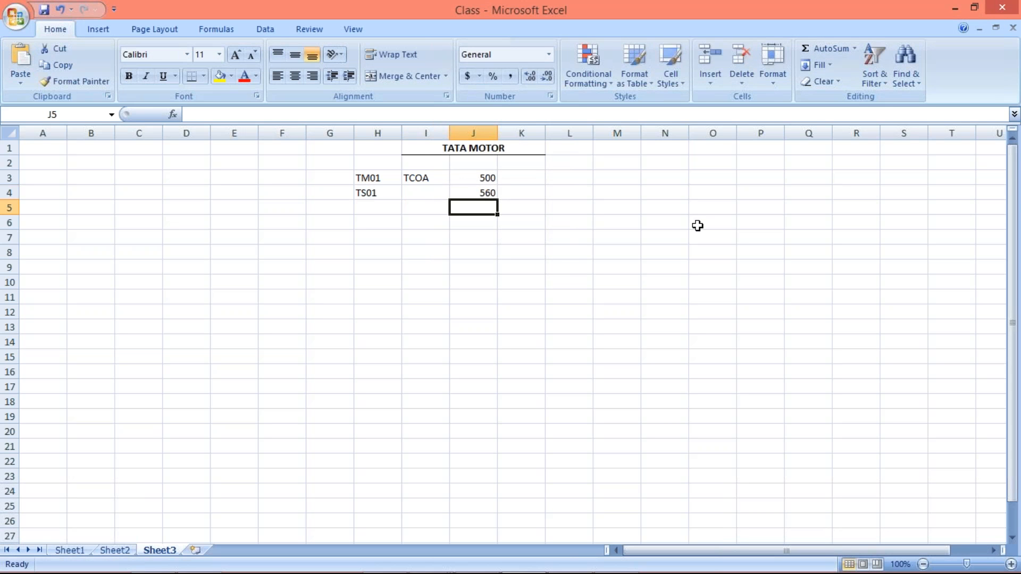
pyautogui.click(471, 178)
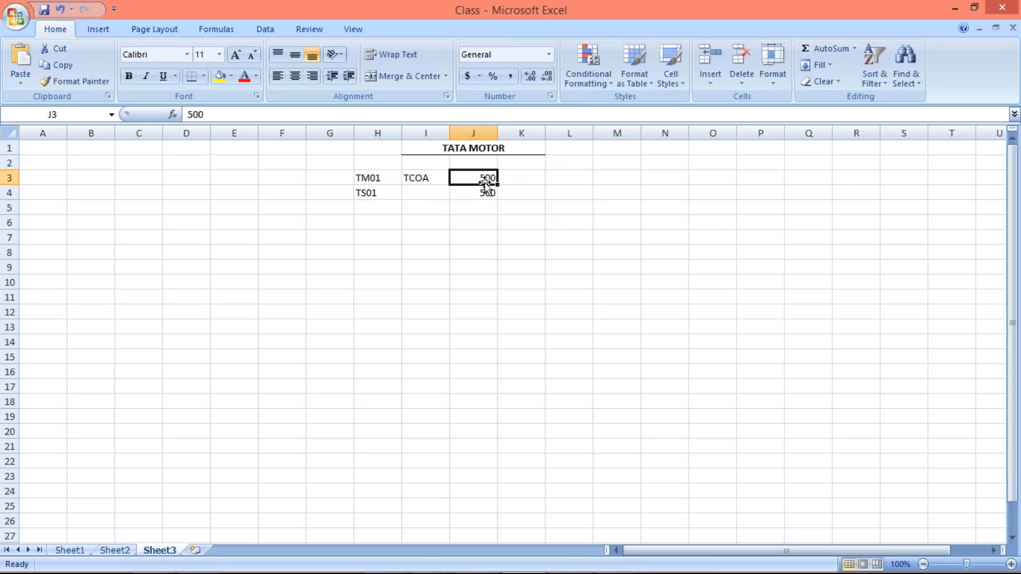
pyautogui.click(480, 191)
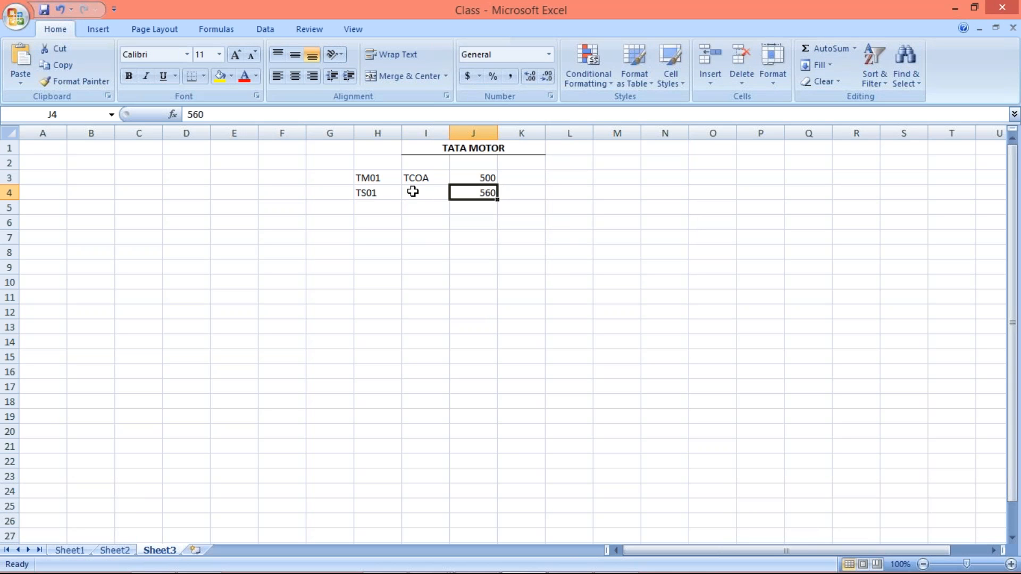
# Step: Fill the chart of accounts code TCOA from cell I3 down into I4 for TS01
pyautogui.moveTo(418, 177); pyautogui.dragTo(425, 191)
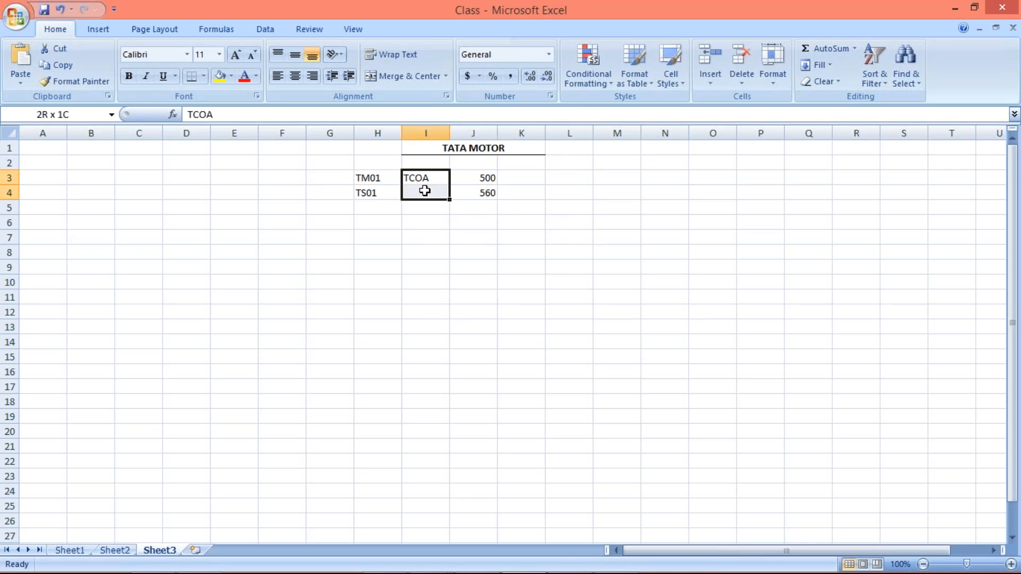
pyautogui.hotkey('ctrl', 'd')
pyautogui.click(551, 250)
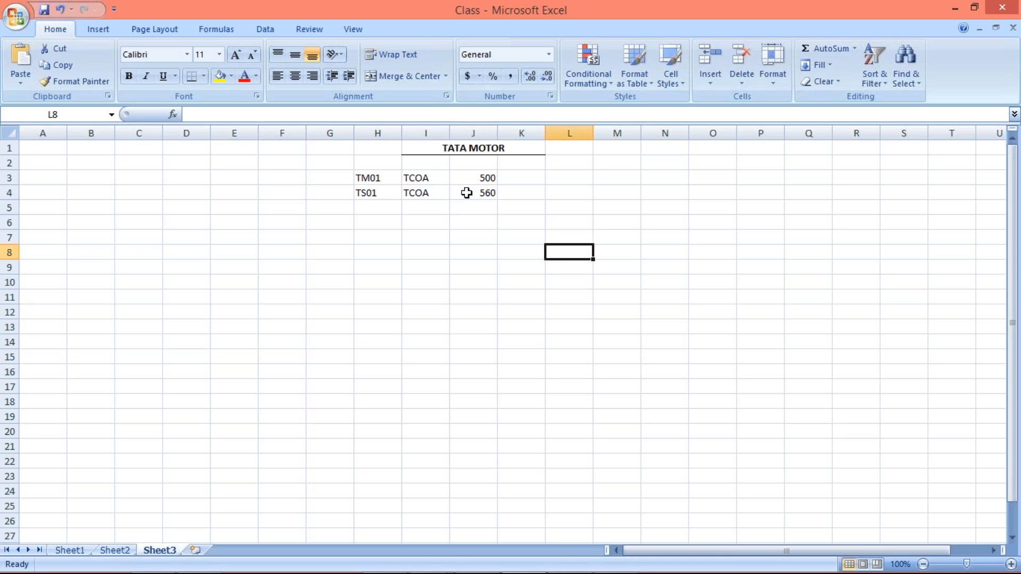
pyautogui.click(428, 193)
pyautogui.click(485, 176)
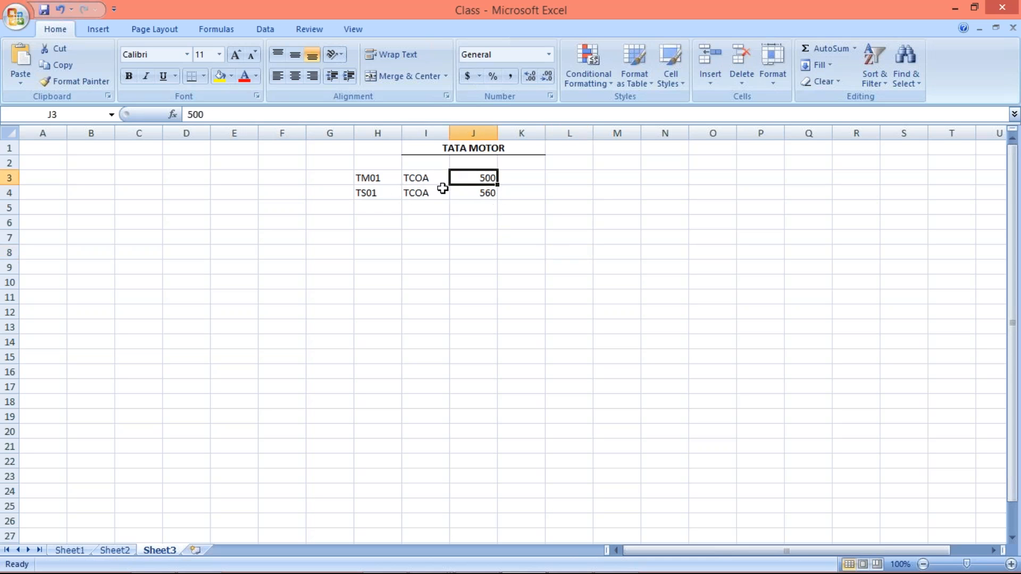
# Step: Replace the TS01 account count in cell J4 with 500
pyautogui.moveTo(373, 178); pyautogui.dragTo(490, 177)
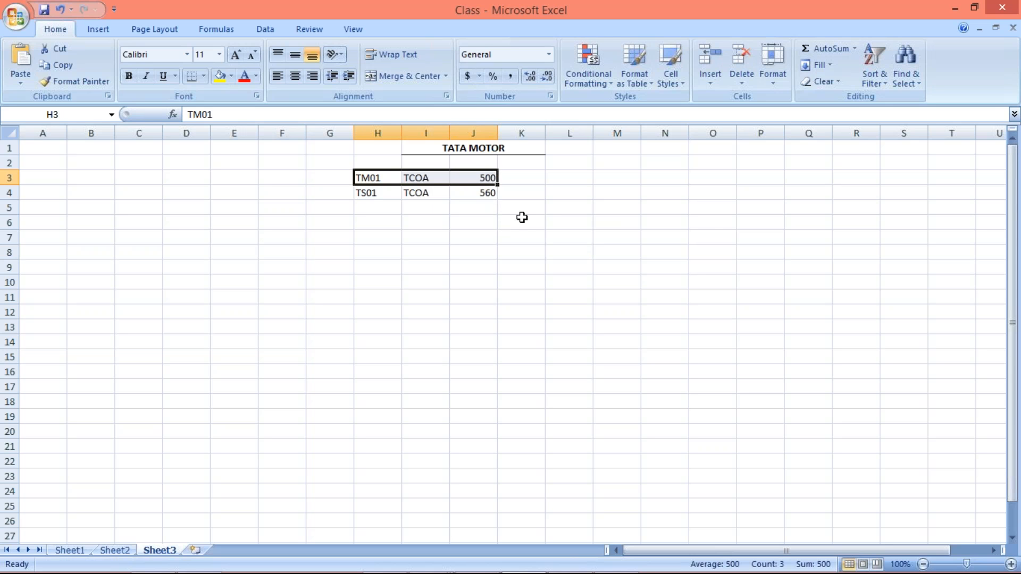
pyautogui.click(476, 196)
pyautogui.write('5')
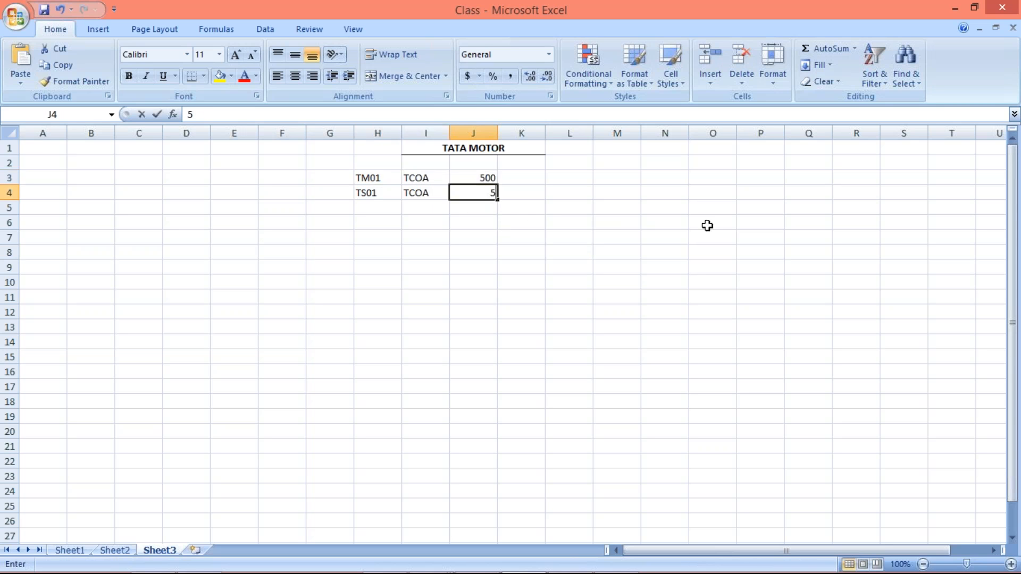
pyautogui.write('00')
pyautogui.press('Return')
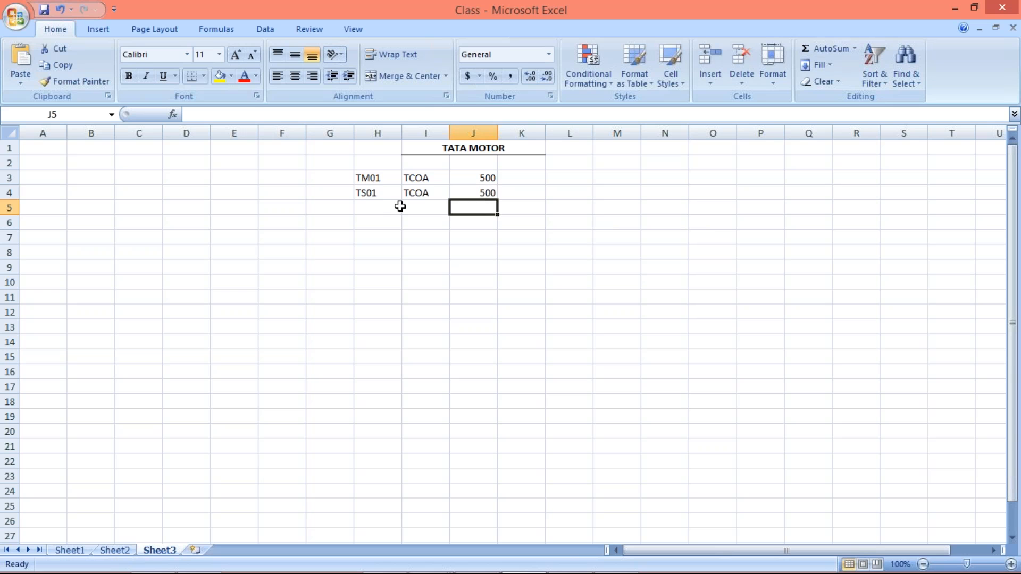
pyautogui.click(382, 194)
pyautogui.click(485, 193)
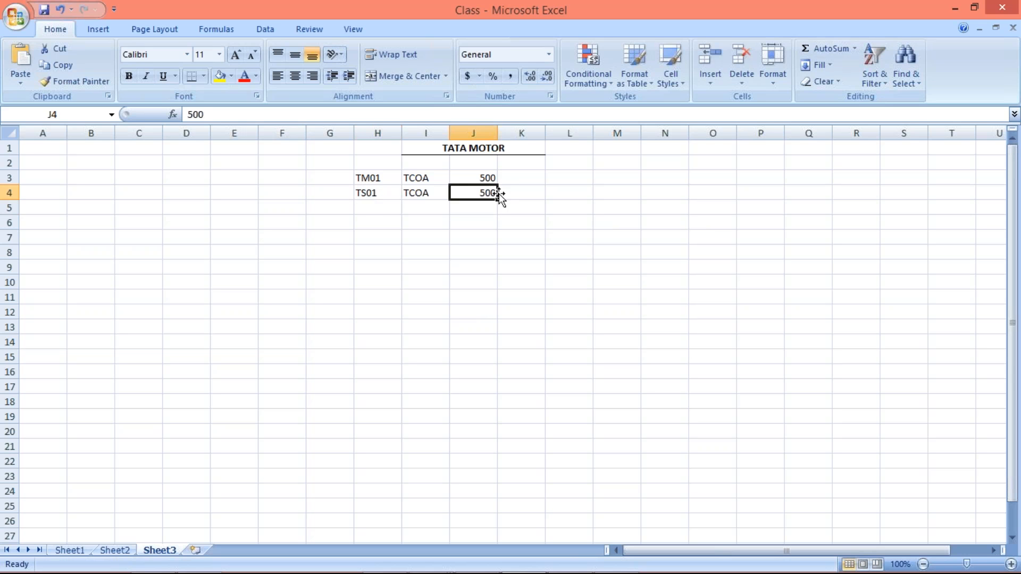
# Step: Enter + 60 in cell K4 as the additional accounts for TS01
pyautogui.click(527, 193)
pyautogui.write('+')
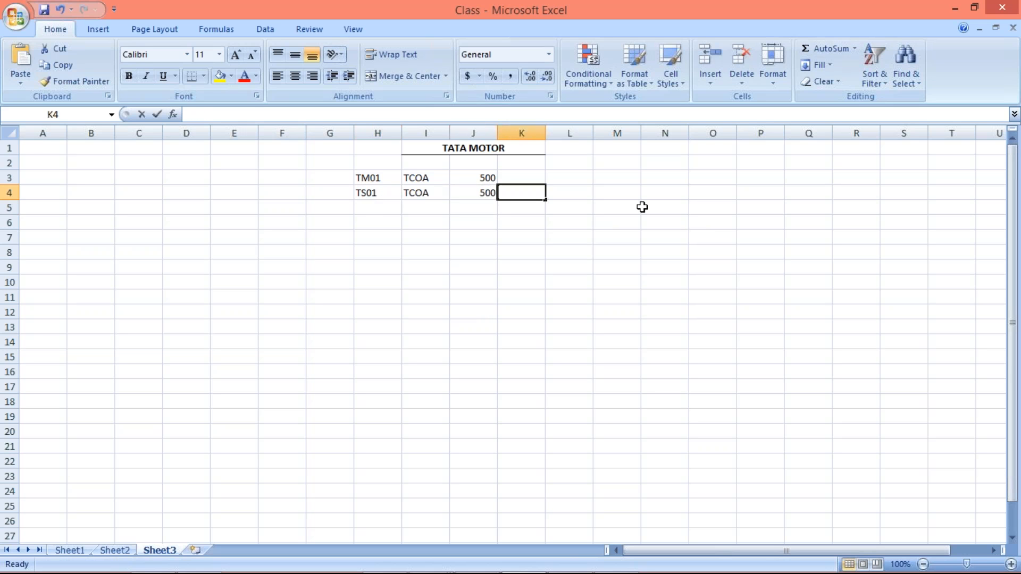
pyautogui.write('60')
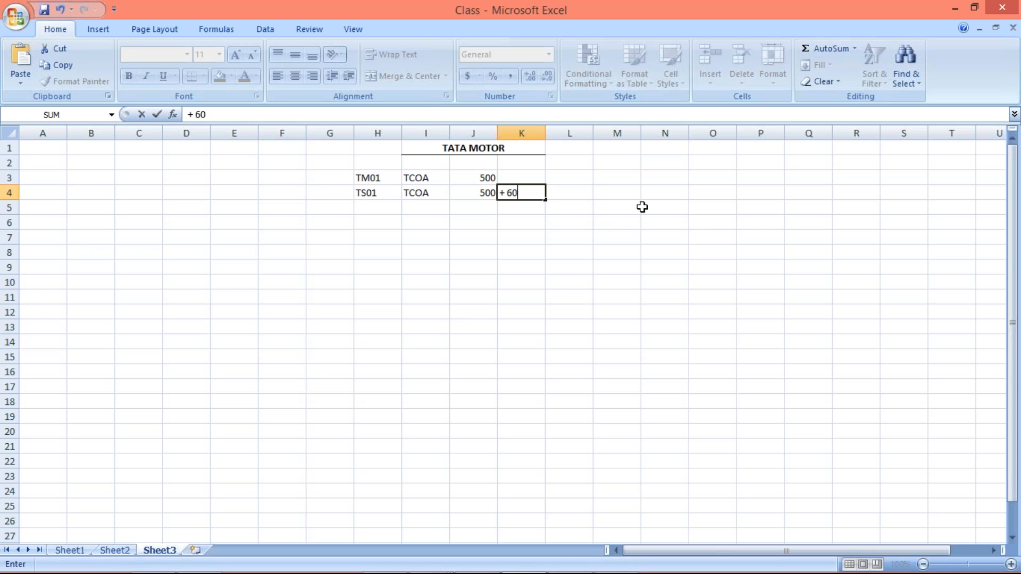
pyautogui.press('Return')
pyautogui.click(538, 192)
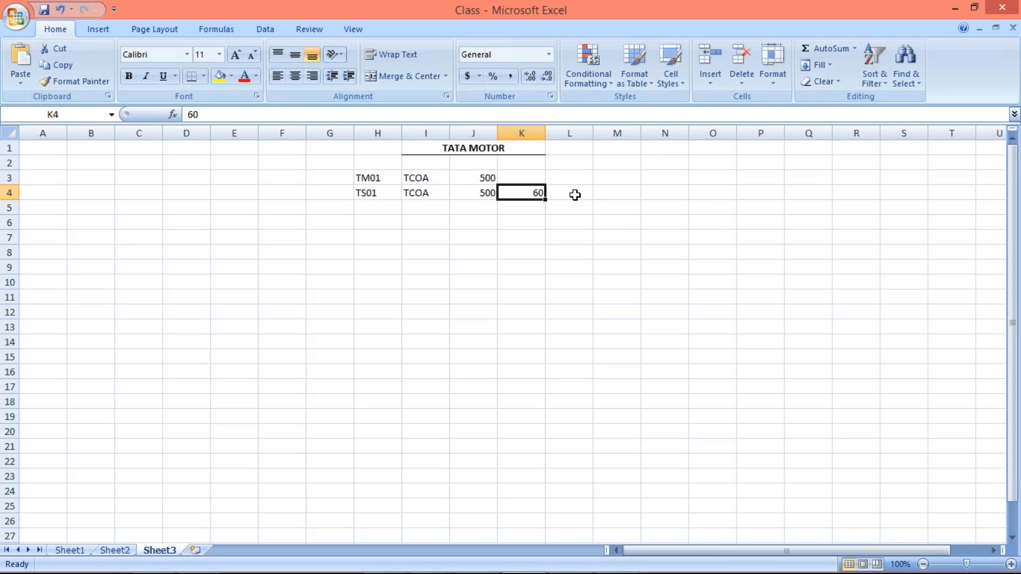
# Step: Enter the TS01 total of 560 accounts in cell L4
pyautogui.click(565, 197)
pyautogui.write('560')
pyautogui.press('Return')
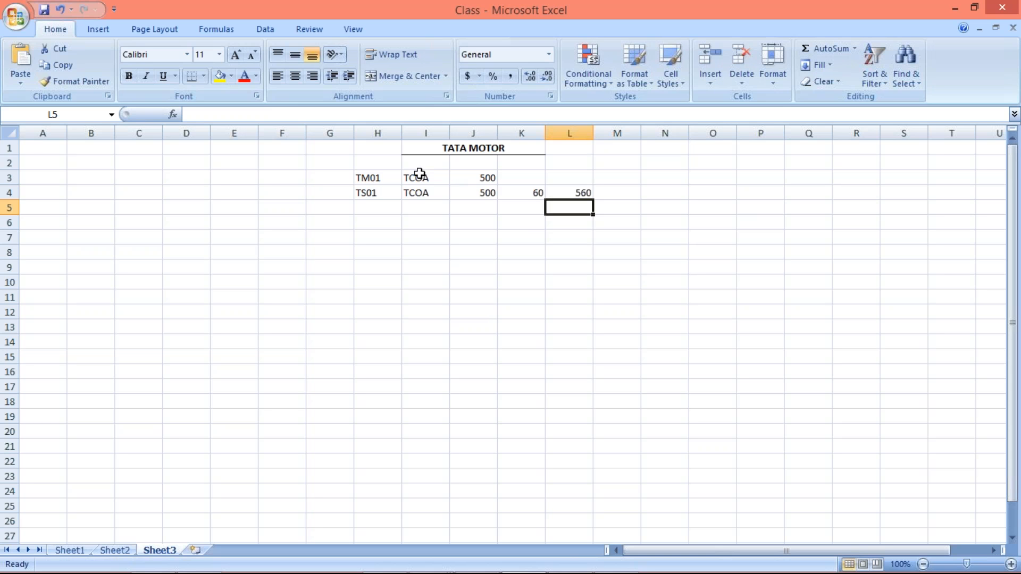
# Step: Clear the TS01 additional accounts and total figures from cells K4:L4
pyautogui.click(424, 210)
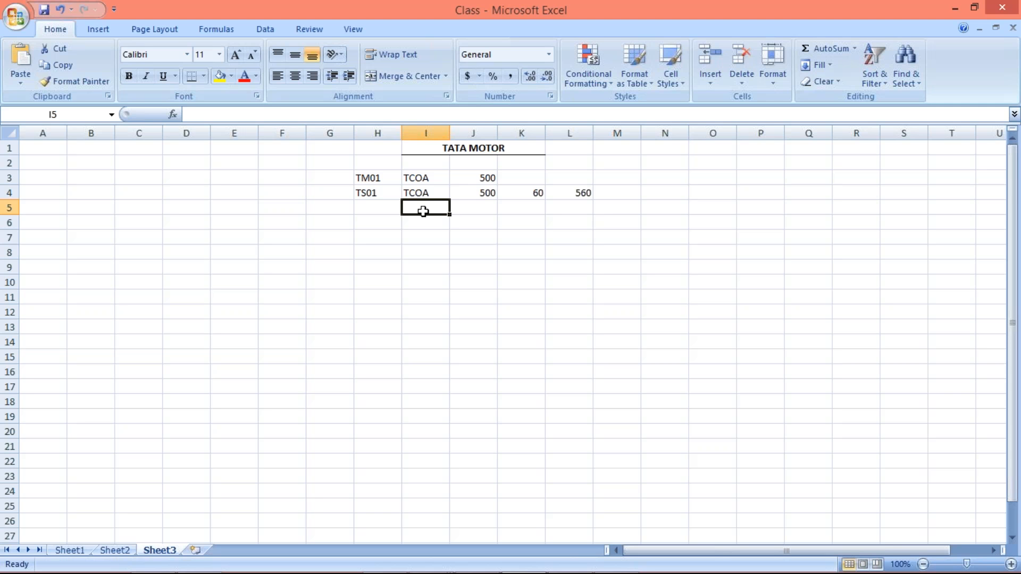
pyautogui.click(427, 191)
pyautogui.click(431, 209)
pyautogui.click(478, 177)
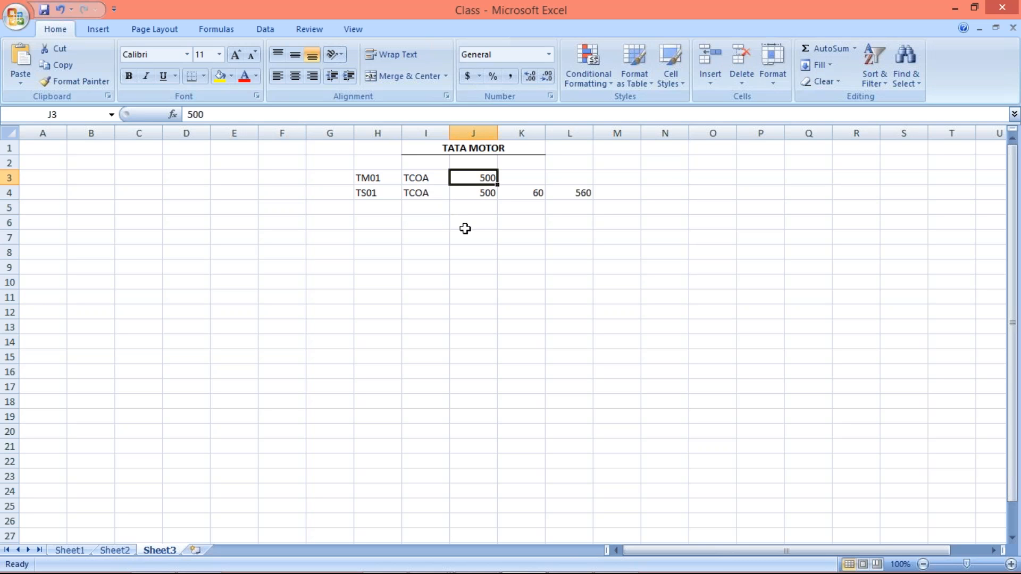
pyautogui.moveTo(530, 194); pyautogui.dragTo(576, 195)
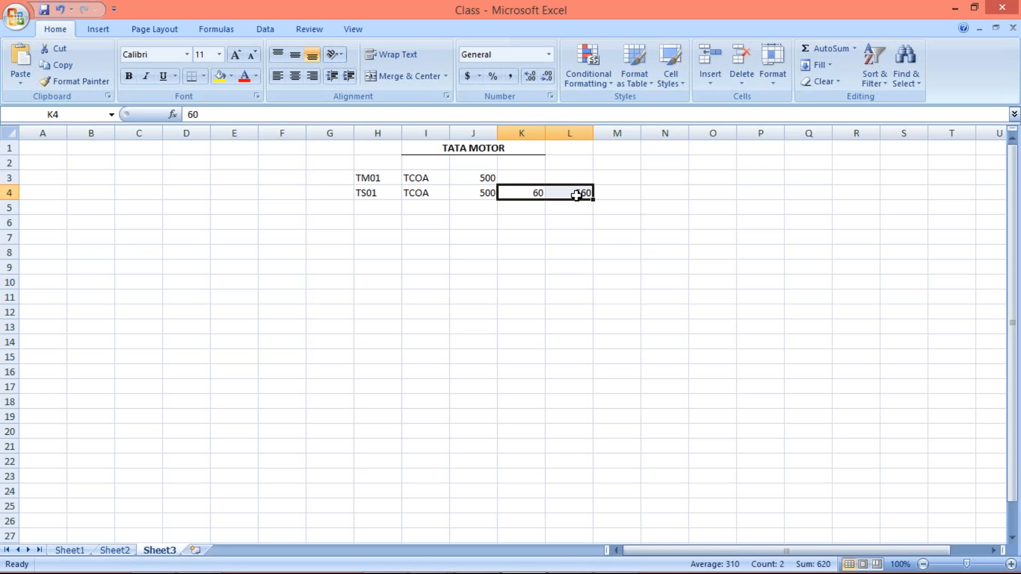
pyautogui.press('Delete')
# Step: Switch to WhatsApp to read the chart of accounts question, and compare it with the TM01 and TS01 rows in Excel
pyautogui.hotkey('alt', 'Tab')
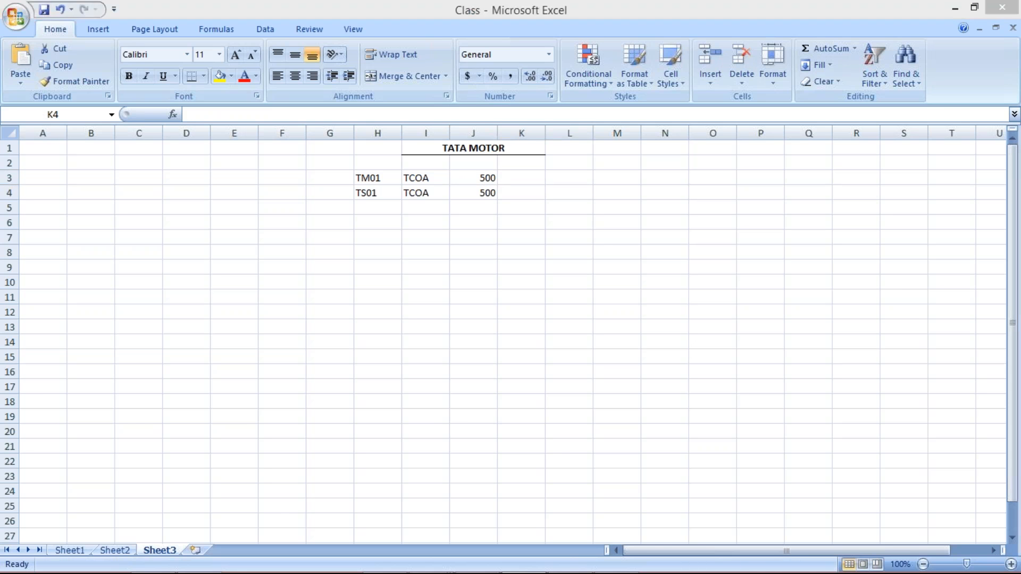
pyautogui.hotkey('alt', 'Tab')
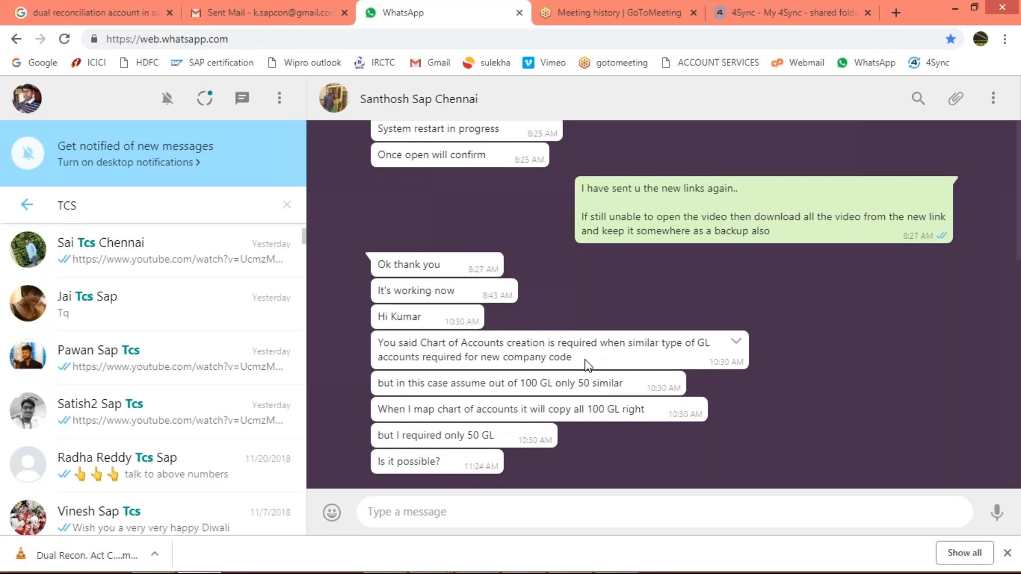
pyautogui.hotkey('alt', 'Tab')
pyautogui.click(473, 179)
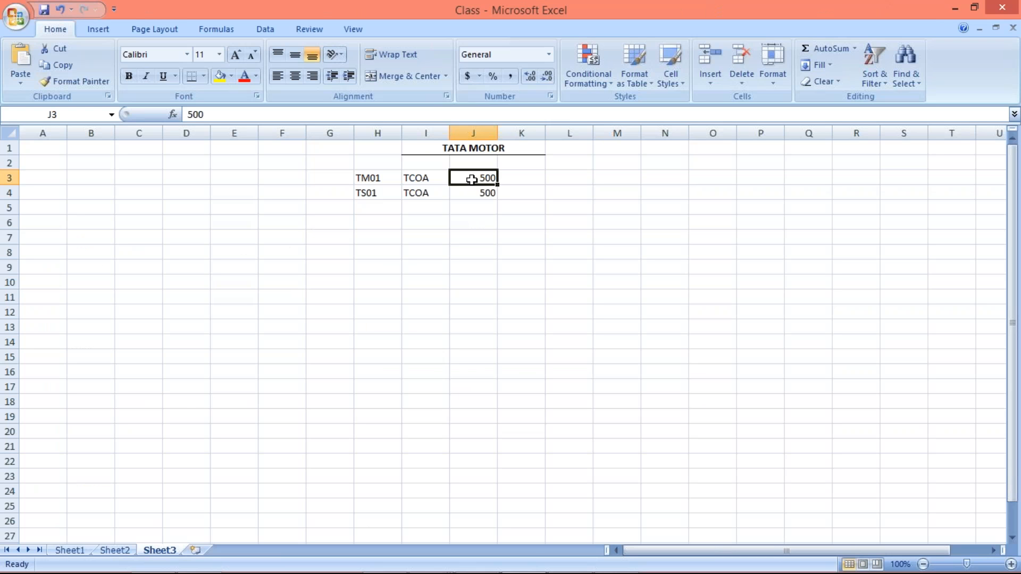
pyautogui.click(479, 193)
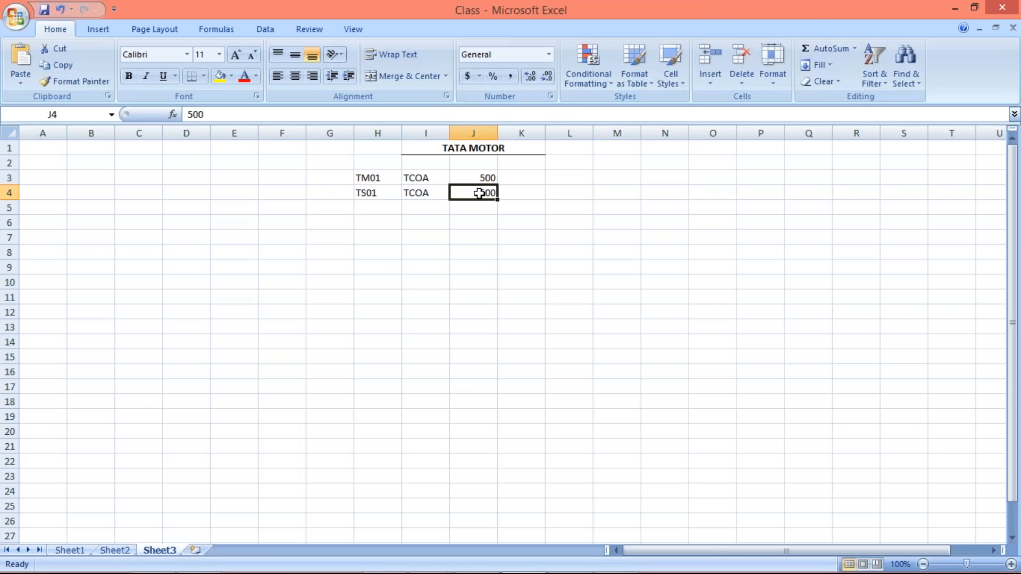
pyautogui.click(411, 176)
pyautogui.click(429, 193)
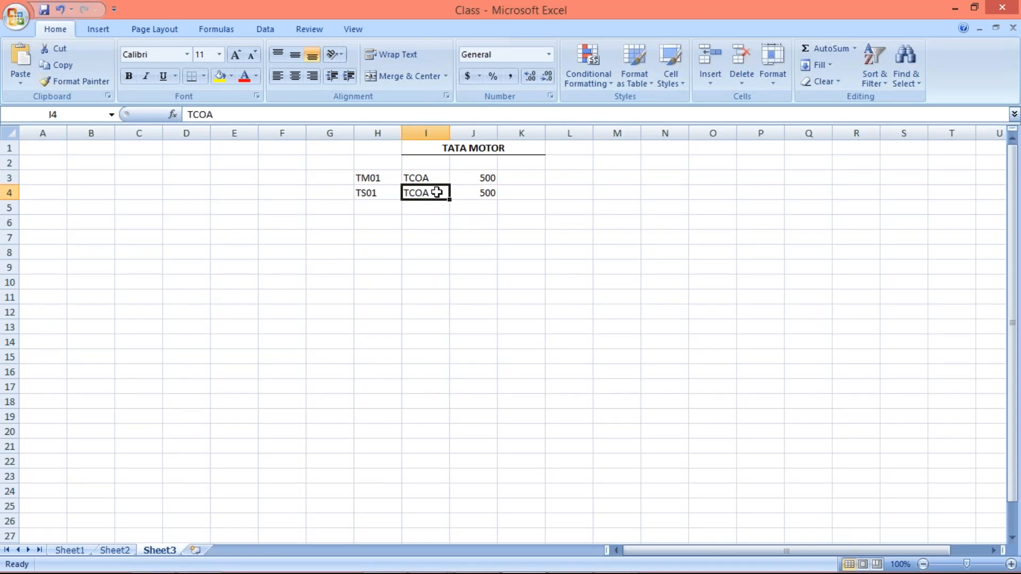
pyautogui.click(440, 178)
pyautogui.click(483, 177)
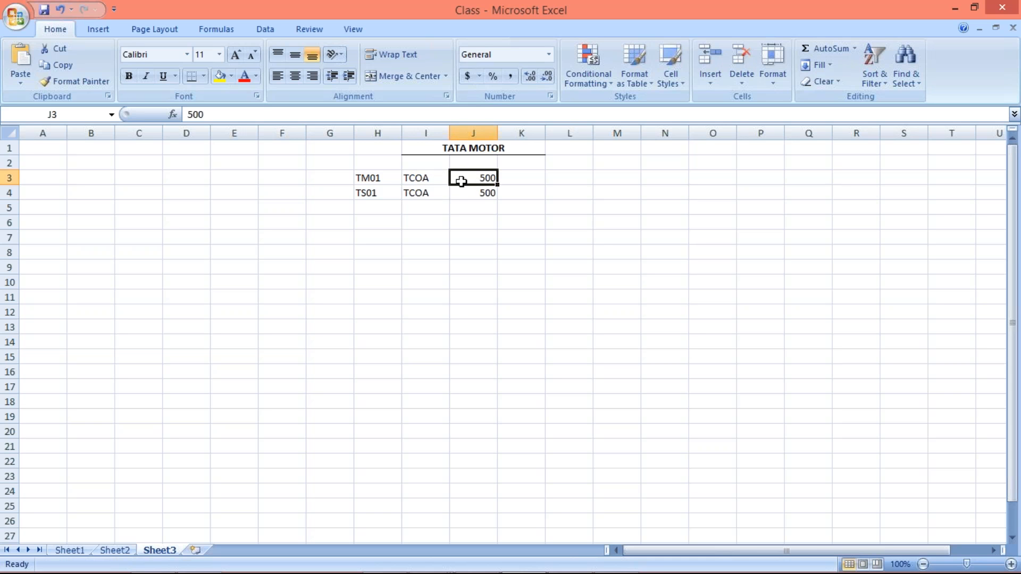
pyautogui.click(381, 194)
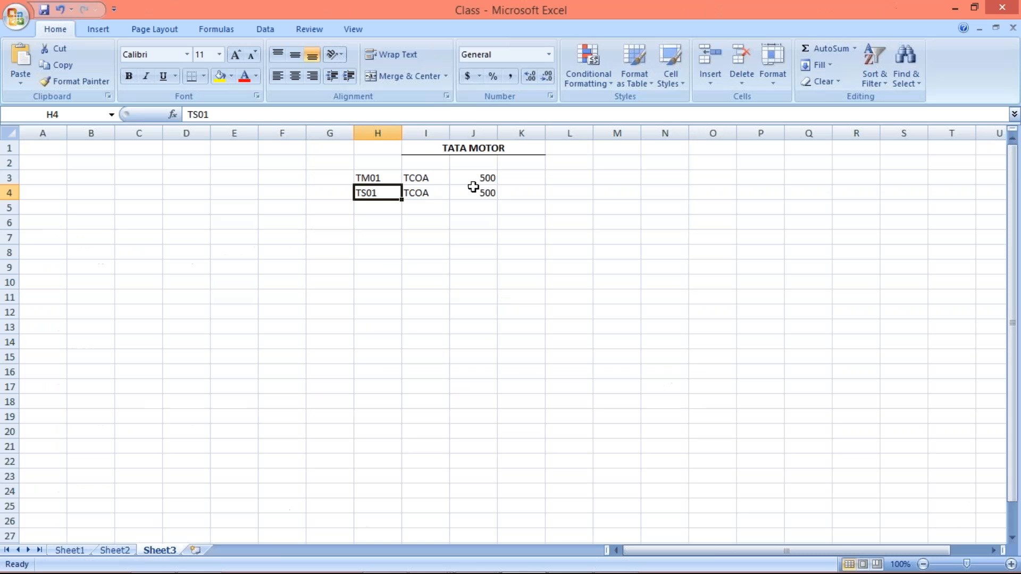
# Step: Replace the TM01 account count in cell J3 with 100
pyautogui.click(470, 177)
pyautogui.write('100')
pyautogui.press('Return')
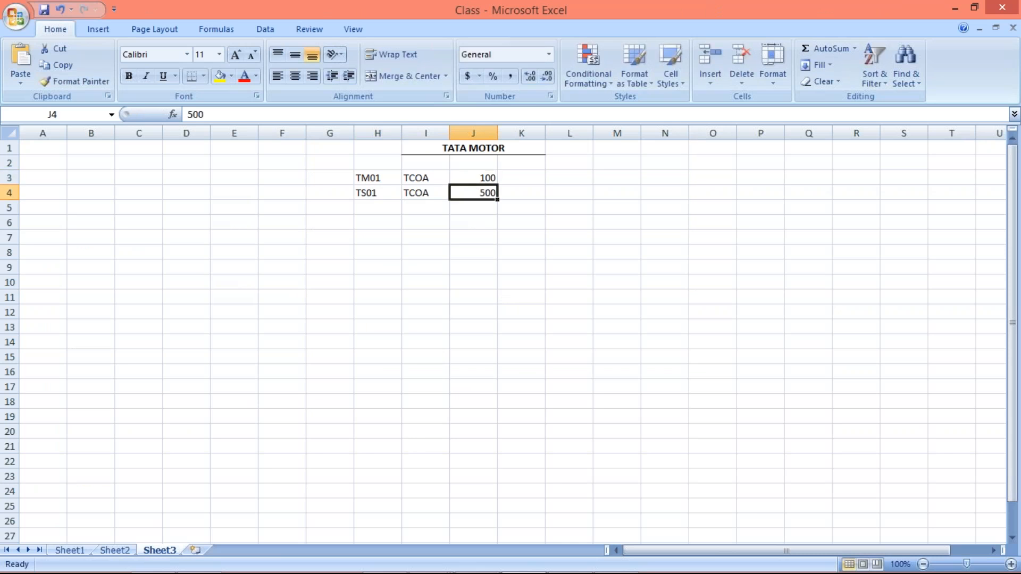
# Step: Replace the TS01 account count in cell J4 with 50
pyautogui.click(370, 194)
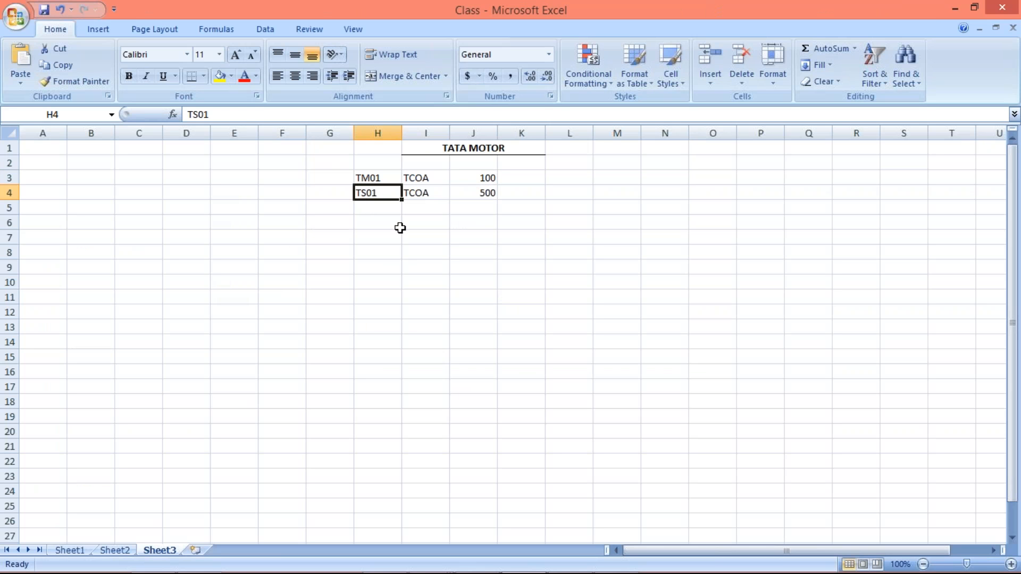
pyautogui.click(476, 179)
pyautogui.click(478, 193)
pyautogui.write('50')
pyautogui.press('Return')
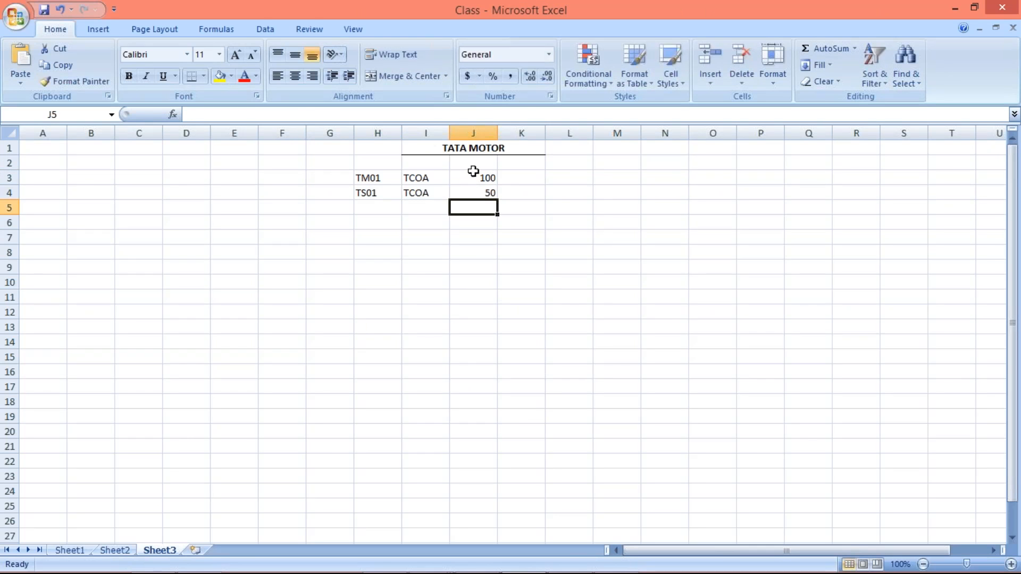
# Step: Compare the TM01 and TS01 account counts in Excel with the WhatsApp question about copying all GL accounts when only some are required
pyautogui.click(478, 178)
pyautogui.click(482, 196)
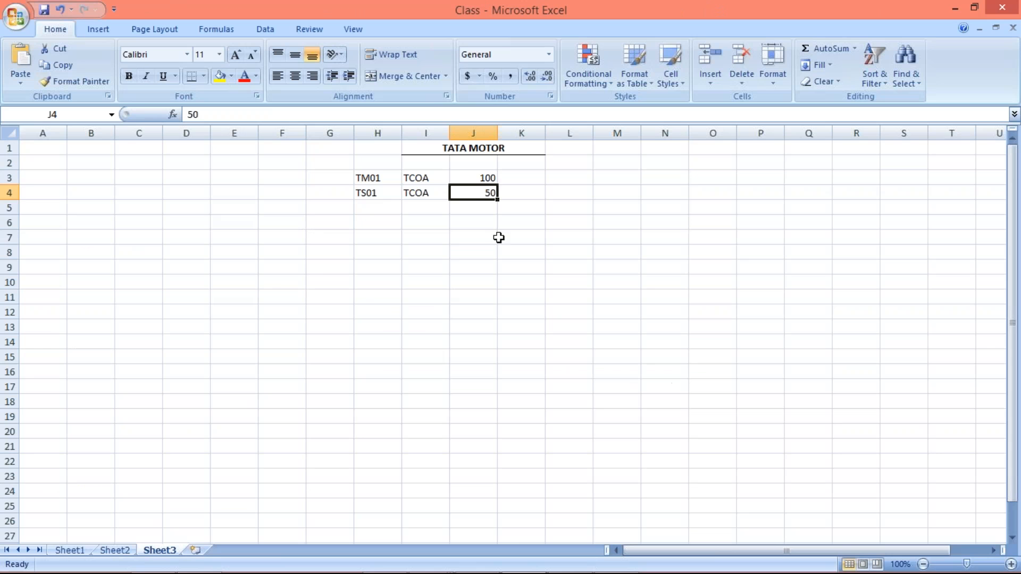
pyautogui.click(473, 178)
pyautogui.press('Down')
pyautogui.hotkey('alt', 'Tab')
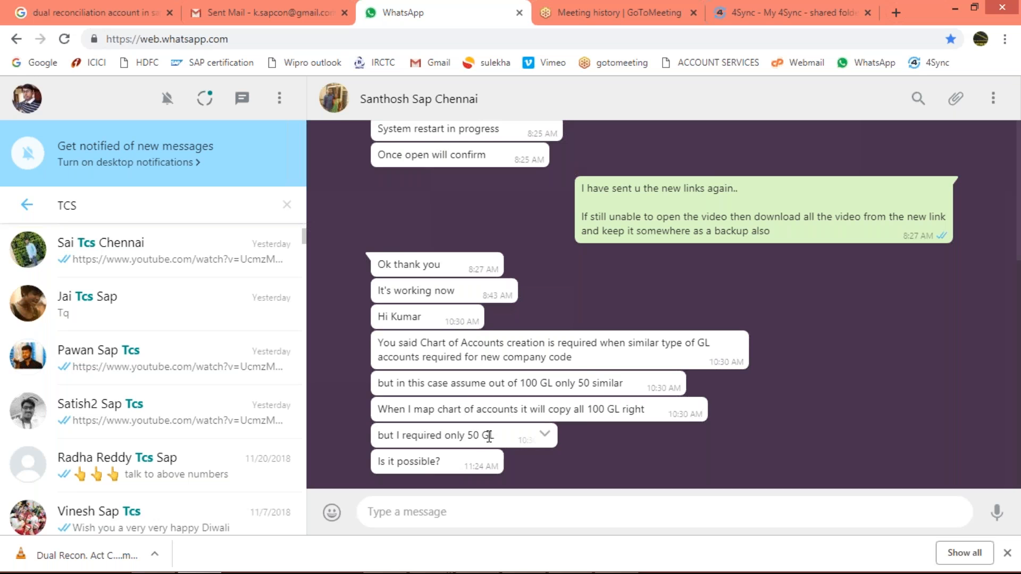
pyautogui.hotkey('alt', 'Tab')
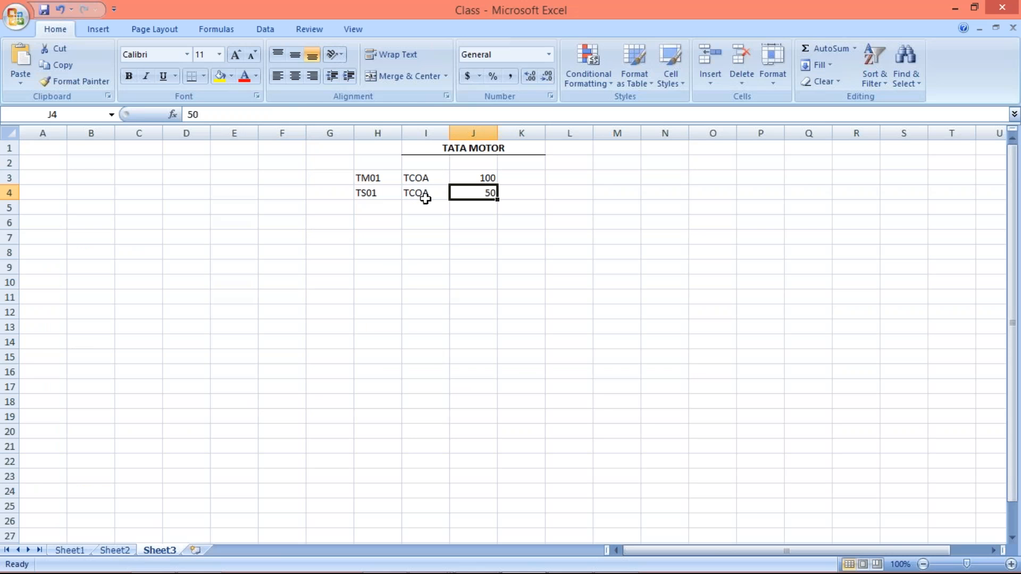
pyautogui.click(468, 177)
pyautogui.click(372, 177)
pyautogui.click(467, 177)
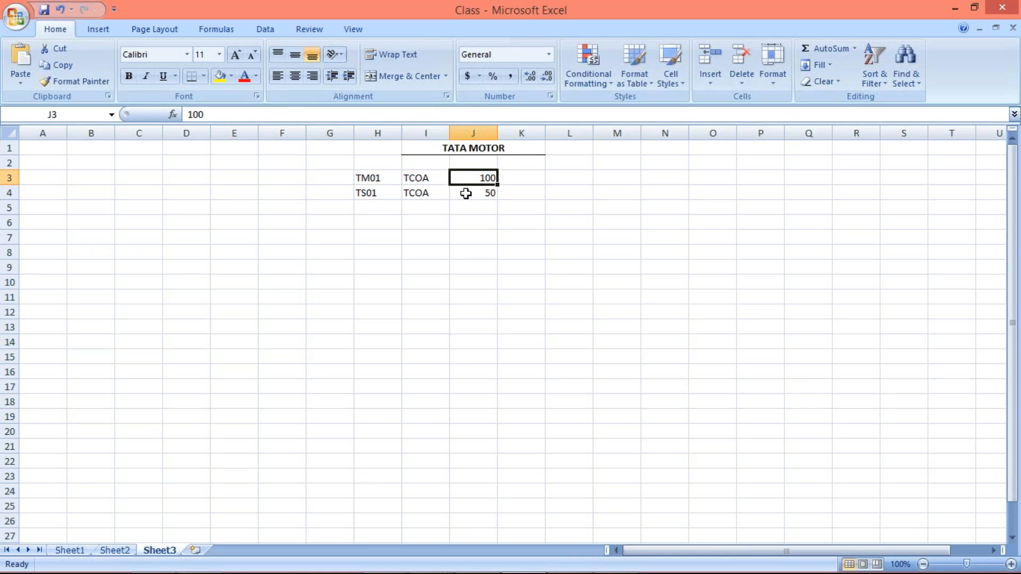
pyautogui.click(368, 194)
pyautogui.click(467, 193)
pyautogui.click(360, 197)
pyautogui.click(473, 196)
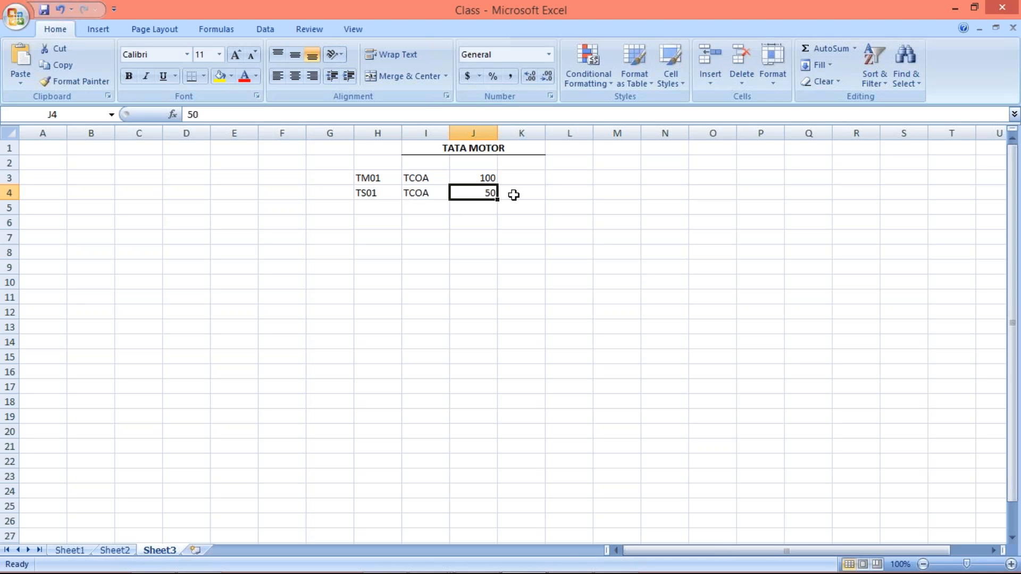
pyautogui.click(462, 175)
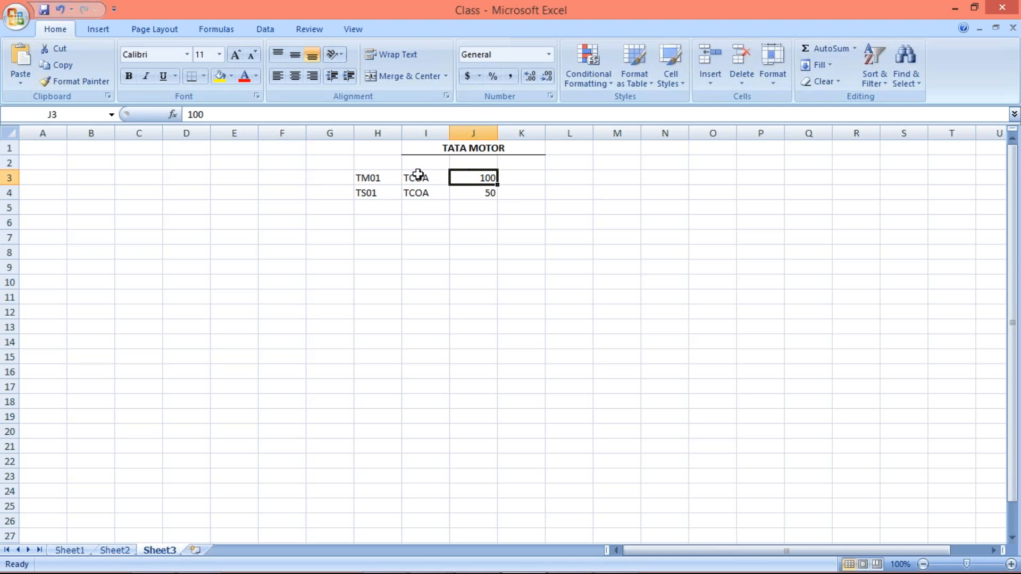
pyautogui.click(475, 192)
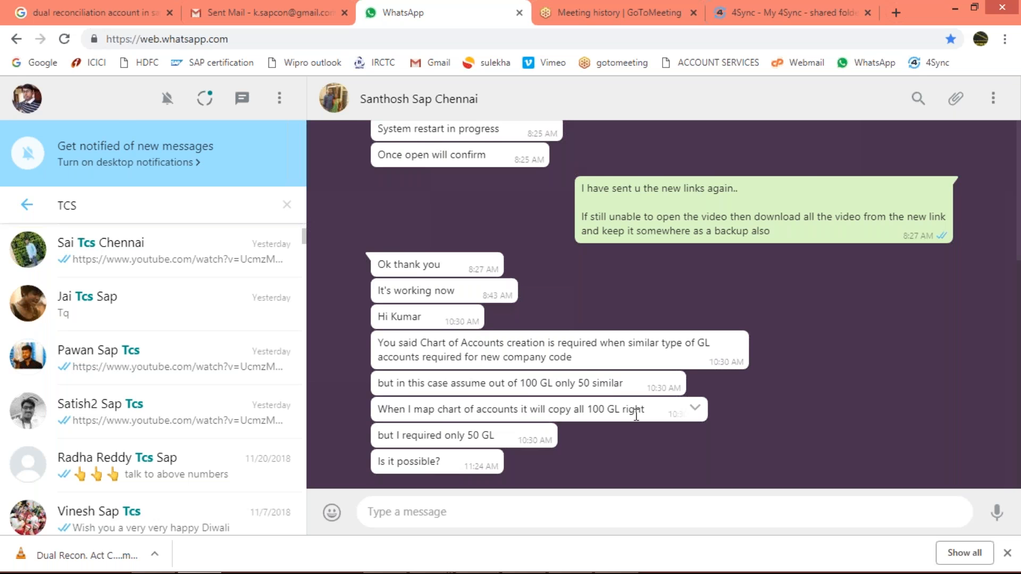
pyautogui.hotkey('alt', 'Tab')
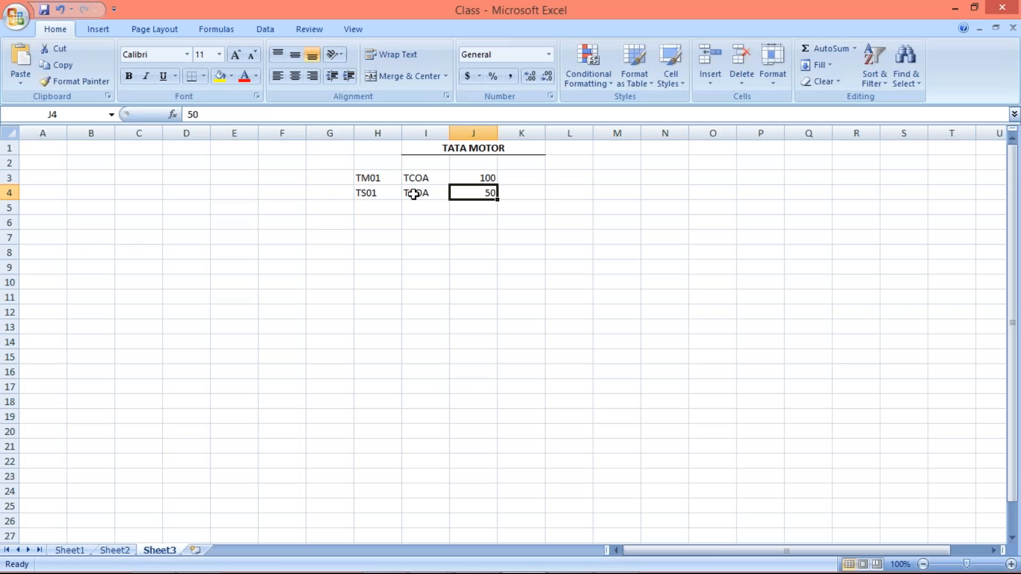
# Step: Set the TS01 account count in cell J4 to 100, matching TM01 under chart of accounts TCOA
pyautogui.click(414, 194)
pyautogui.click(365, 194)
pyautogui.click(476, 195)
pyautogui.write('100')
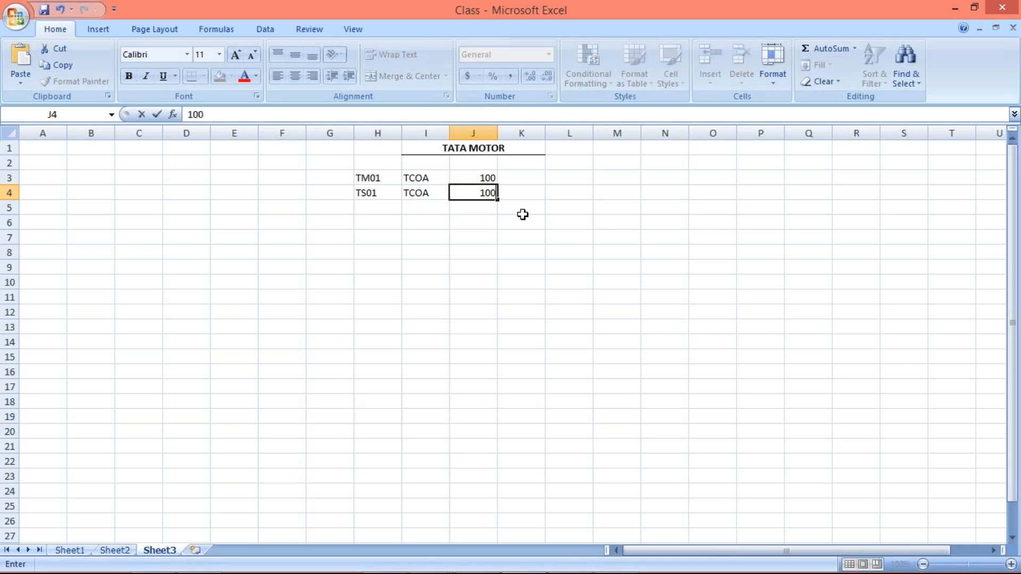
pyautogui.press('Return')
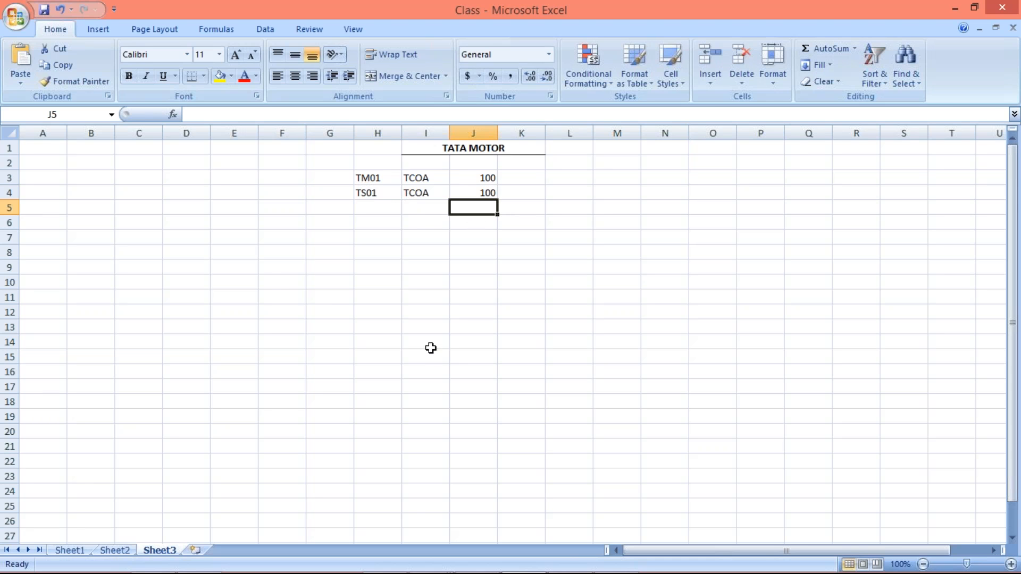
# Step: Switch to SAP Logon and open a new logon screen for the IDES ECC 6.0 system
pyautogui.click(429, 559)
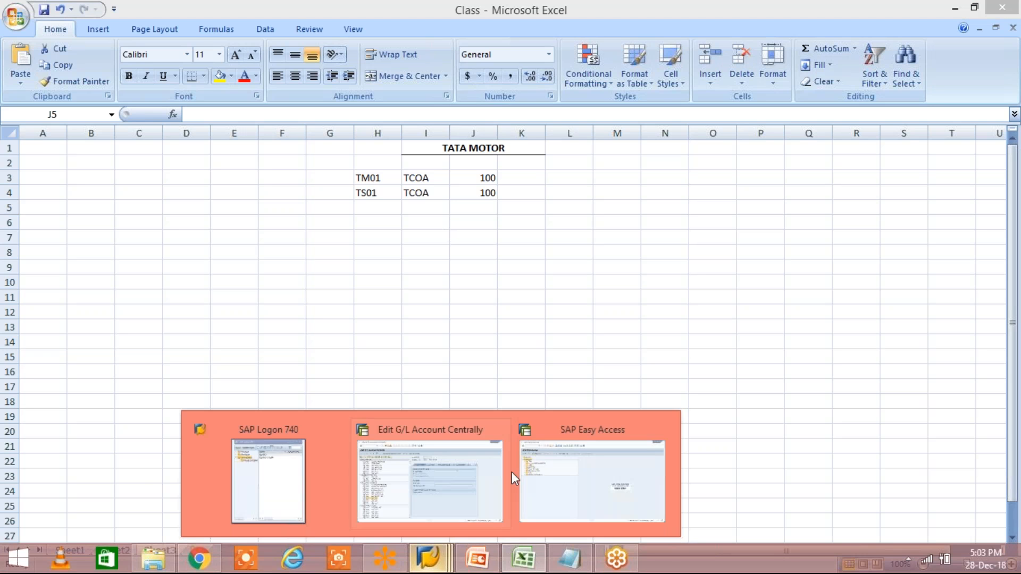
pyautogui.click(579, 499)
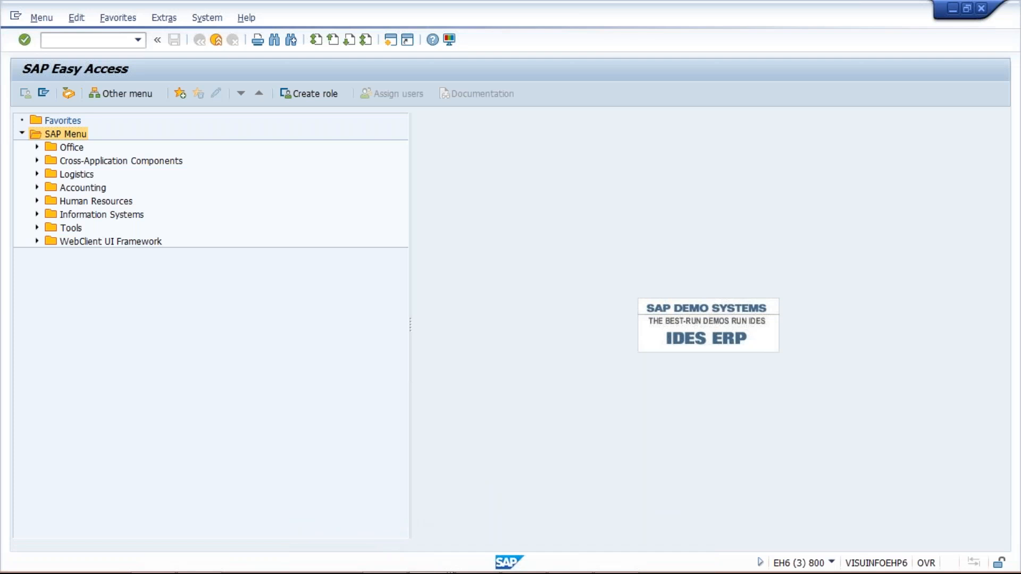
pyautogui.click(442, 549)
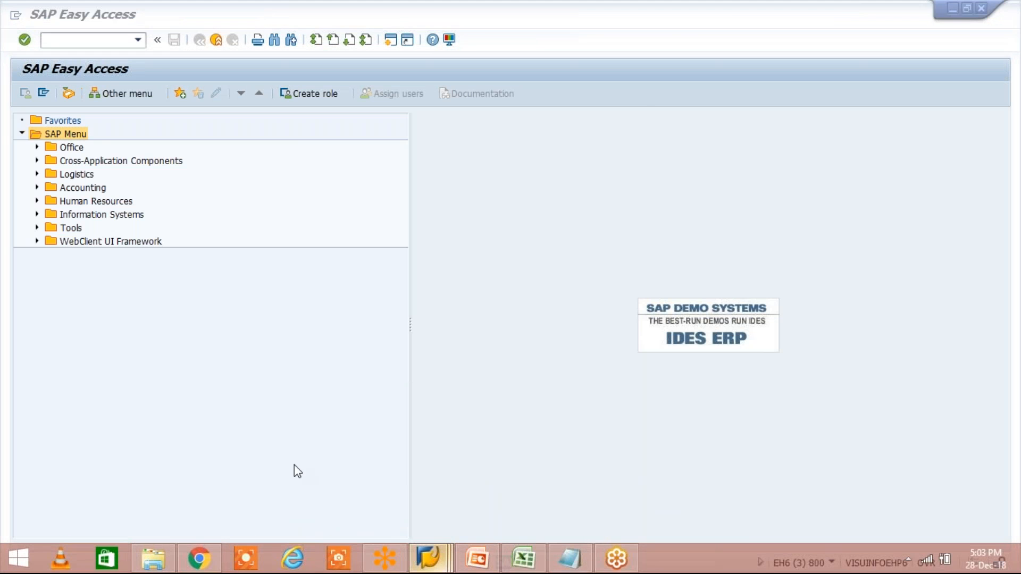
pyautogui.click(296, 466)
pyautogui.doubleClick(463, 174)
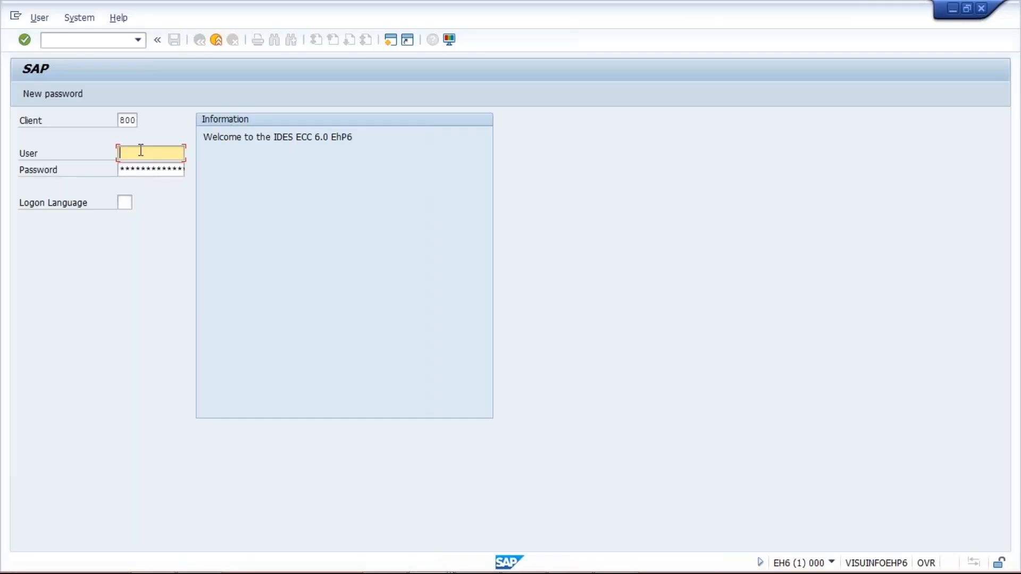
# Step: Log on to SAP client 800 with the user ID and account password, ending any other logons of that user
pyautogui.click(141, 153)
pyautogui.click(137, 166)
pyautogui.press('Tab')
pyautogui.write('*******')
pyautogui.press('Return')
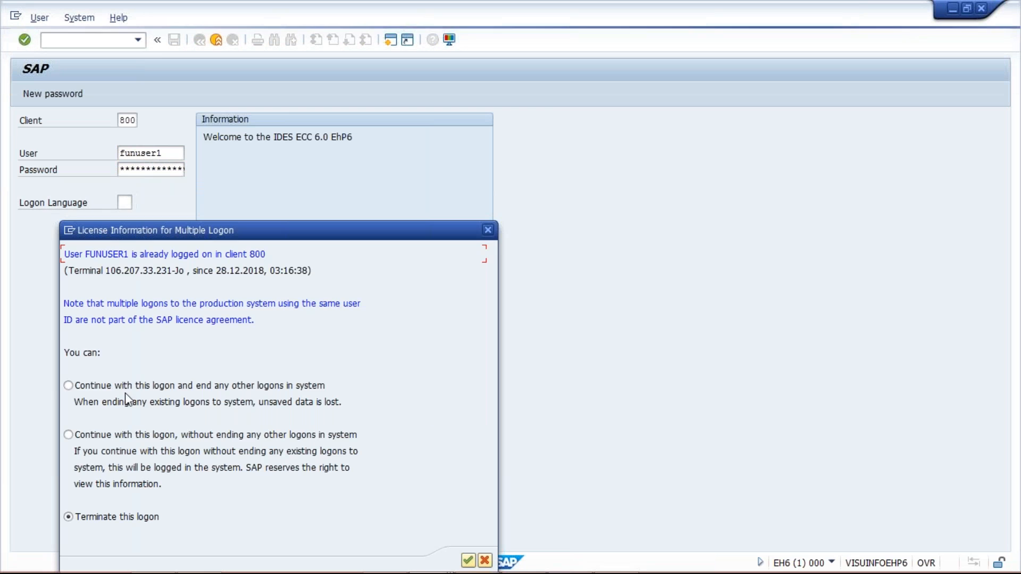
pyautogui.click(68, 385)
pyautogui.press('Return')
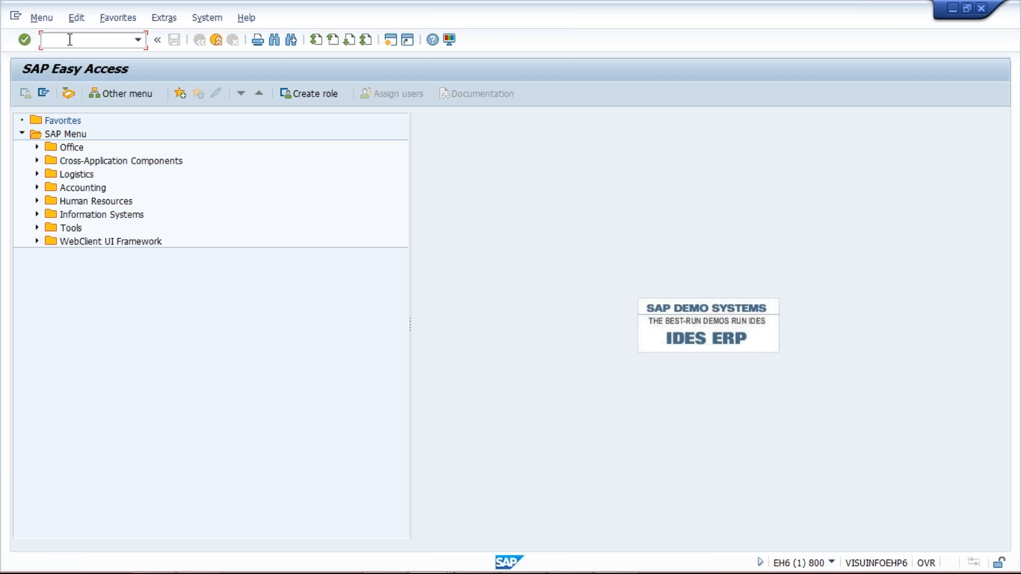
# Step: Run transaction OBY6 and open the global data details of company code TM02
pyautogui.write('OBY6')
pyautogui.press('Return')
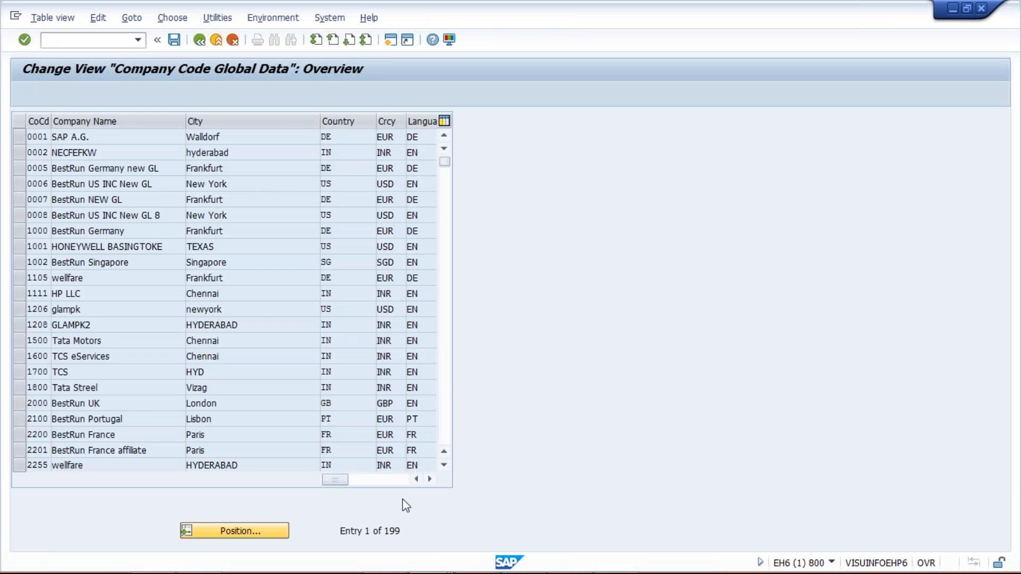
pyautogui.write('TM02')
pyautogui.press('Return')
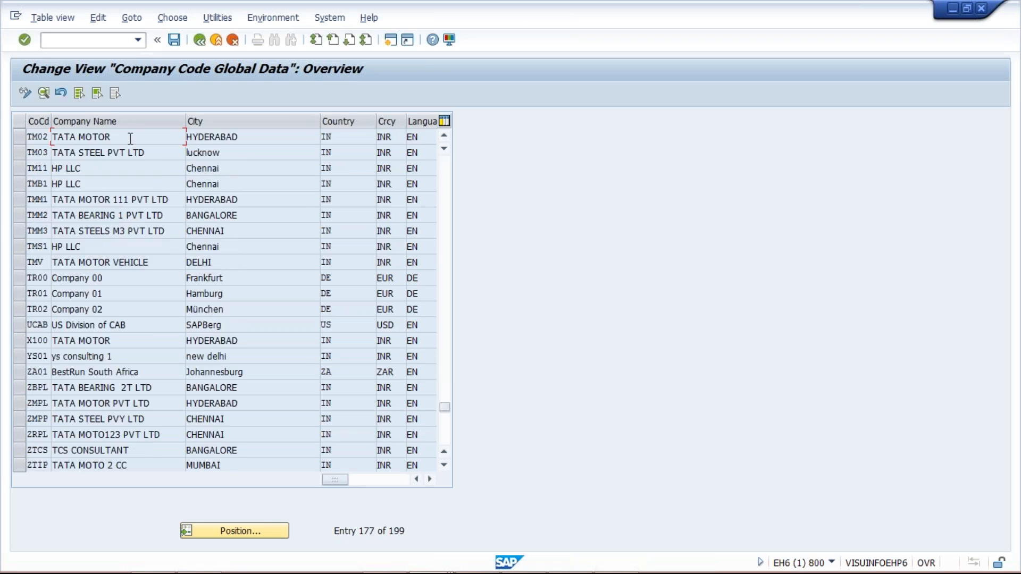
pyautogui.doubleClick(127, 137)
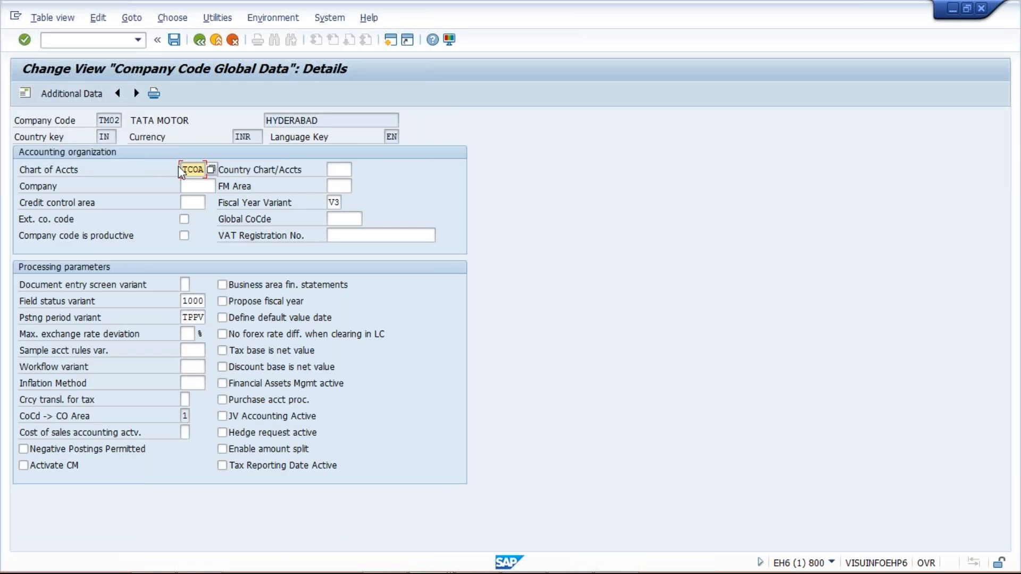
# Step: Examine TM02's chart of accounts, fiscal year variant, field status variant, posting period variant and company name
pyautogui.moveTo(183, 170); pyautogui.dragTo(221, 165)
pyautogui.moveTo(329, 202); pyautogui.dragTo(358, 202)
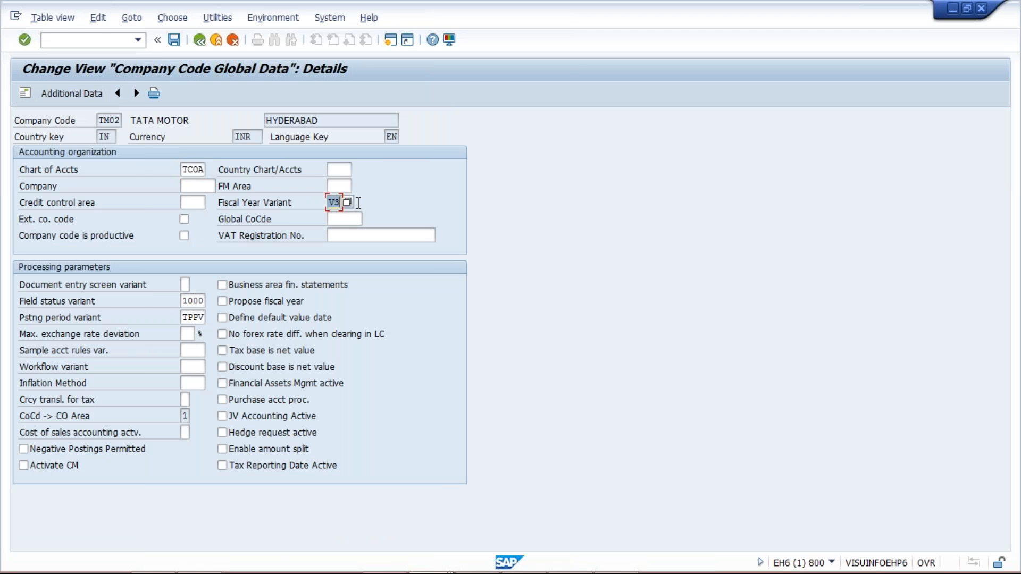
pyautogui.moveTo(181, 301); pyautogui.dragTo(213, 318)
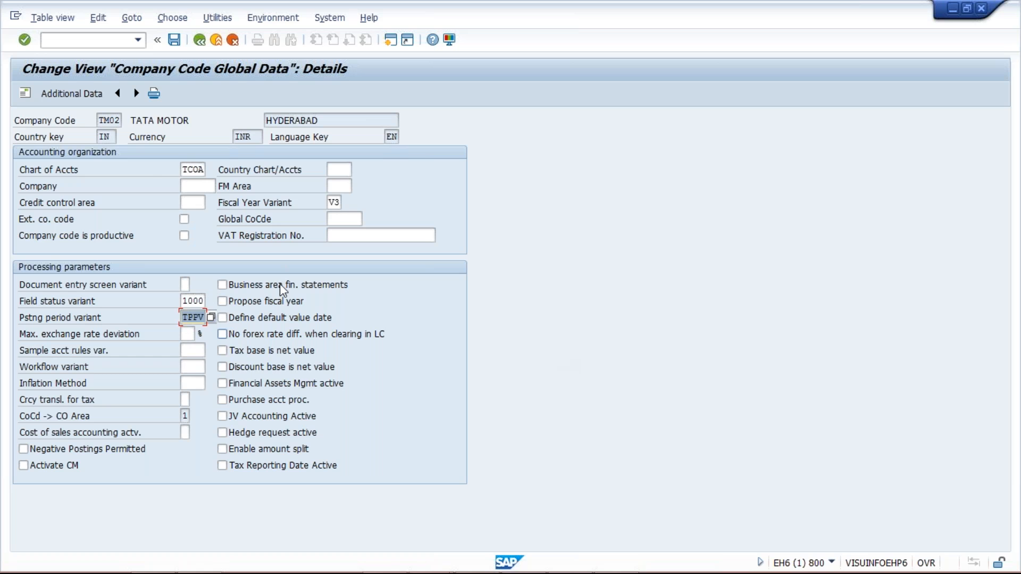
pyautogui.moveTo(204, 119); pyautogui.dragTo(50, 105)
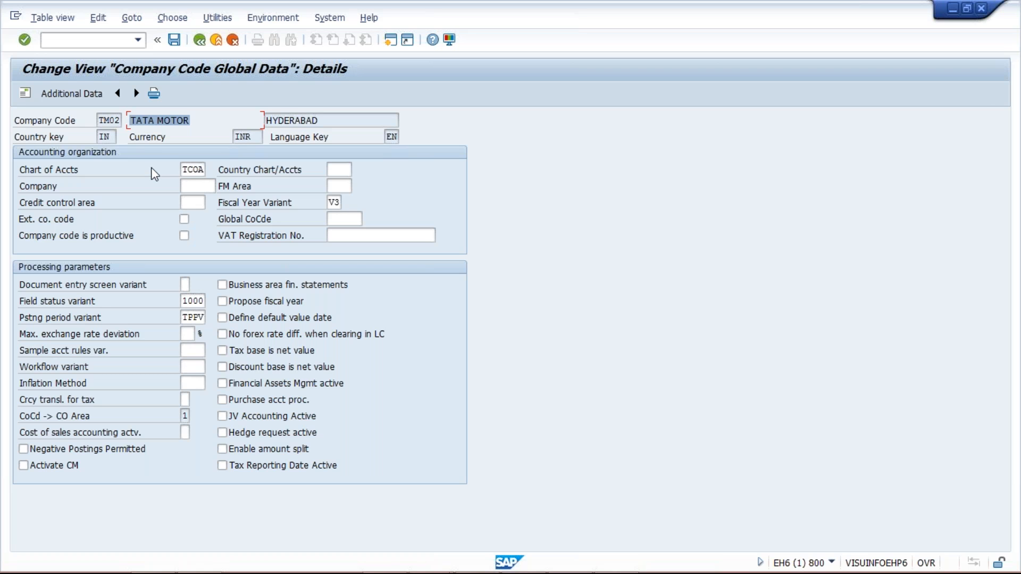
# Step: Open a second session, run transaction FS00 and display the G/L account list for company code TM02
pyautogui.click(391, 39)
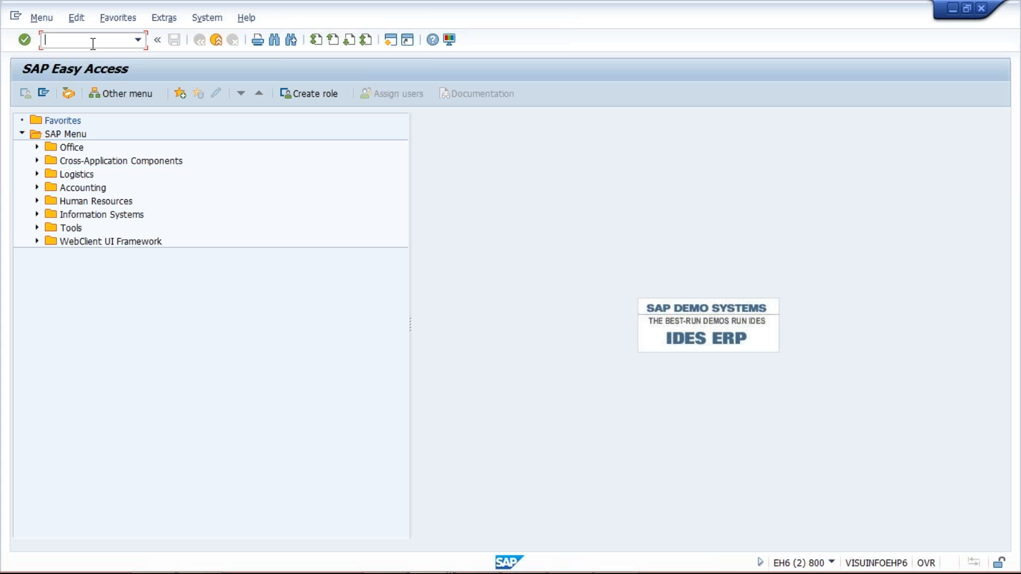
pyautogui.write('FS00')
pyautogui.press('Return')
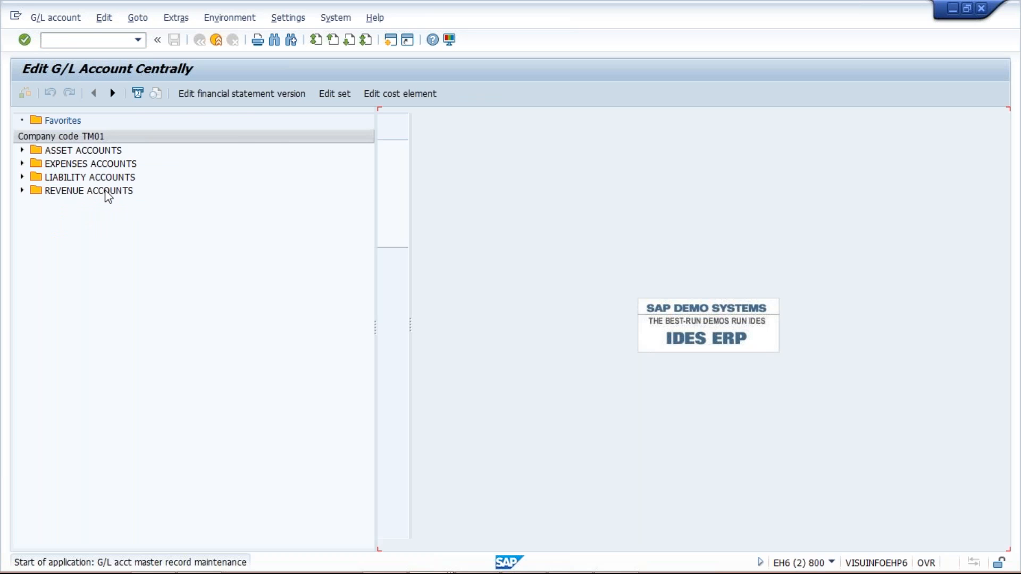
pyautogui.click(176, 118)
pyautogui.write('2')
pyautogui.press('Return')
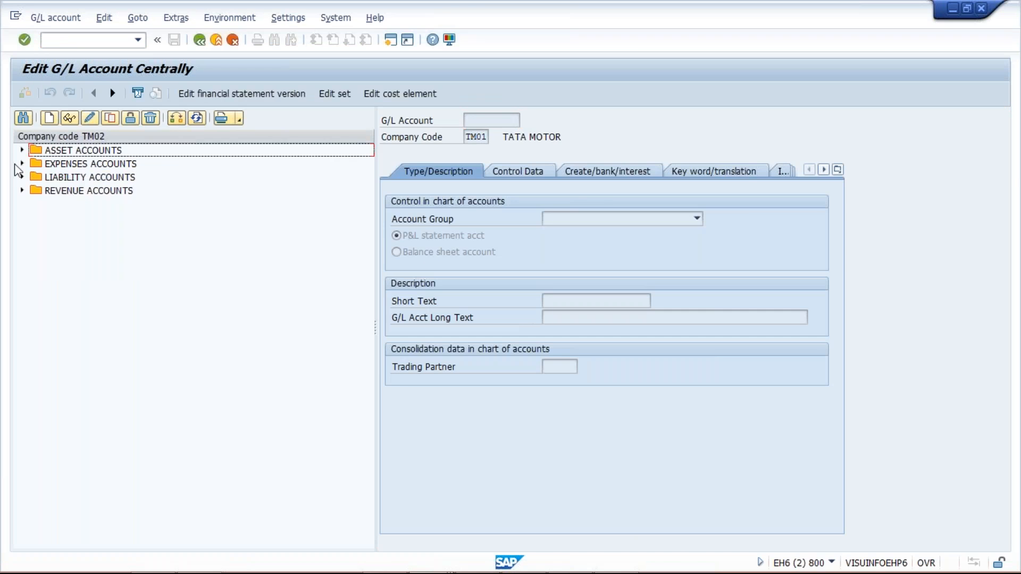
# Step: Expand TM02's asset, expenses, liability and revenue account groups and examine the TEST GL accounts in them
pyautogui.click(22, 164)
pyautogui.click(22, 217)
pyautogui.click(22, 378)
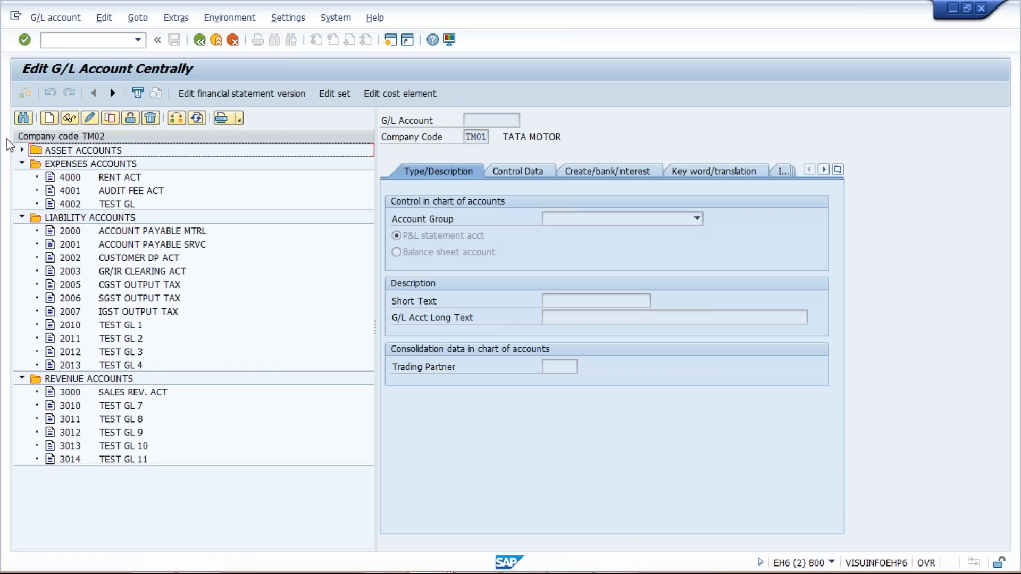
pyautogui.click(22, 151)
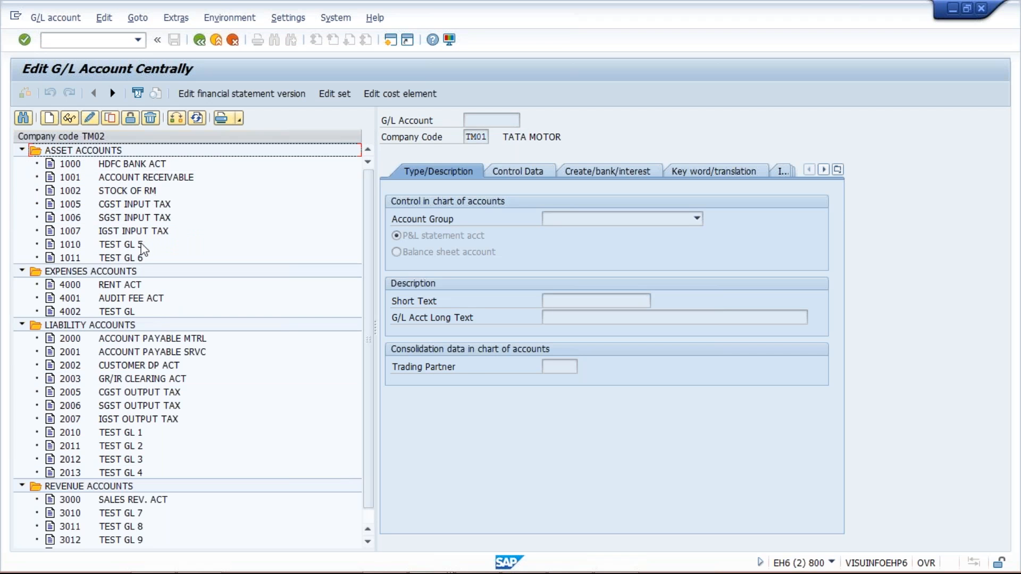
pyautogui.click(129, 434)
pyautogui.click(126, 460)
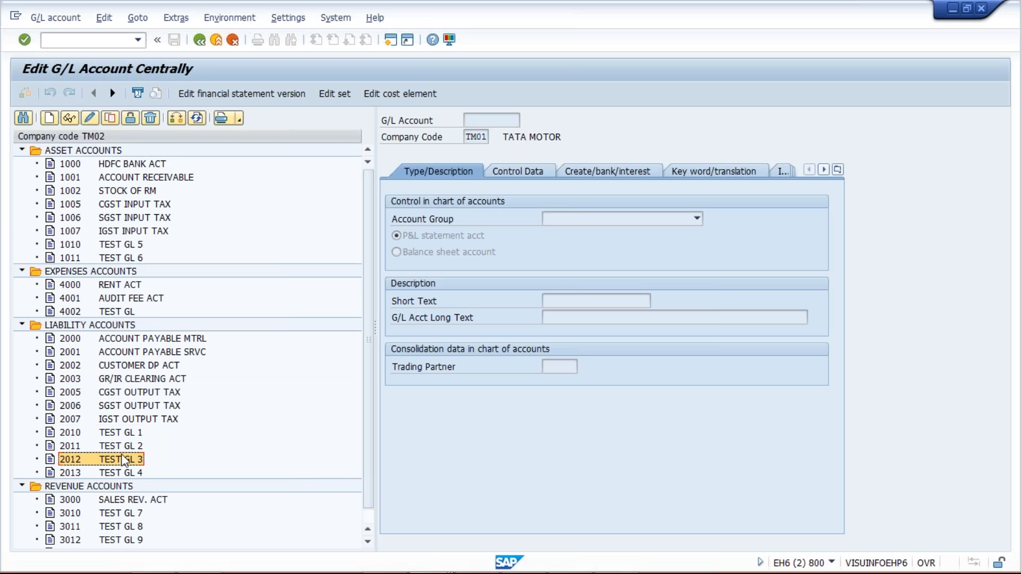
pyautogui.click(122, 513)
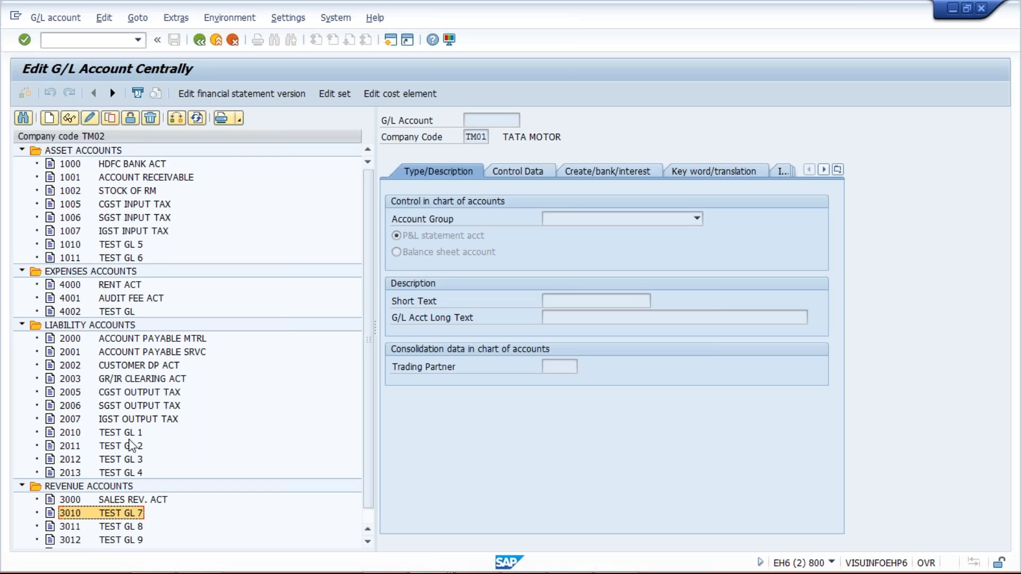
pyautogui.click(106, 435)
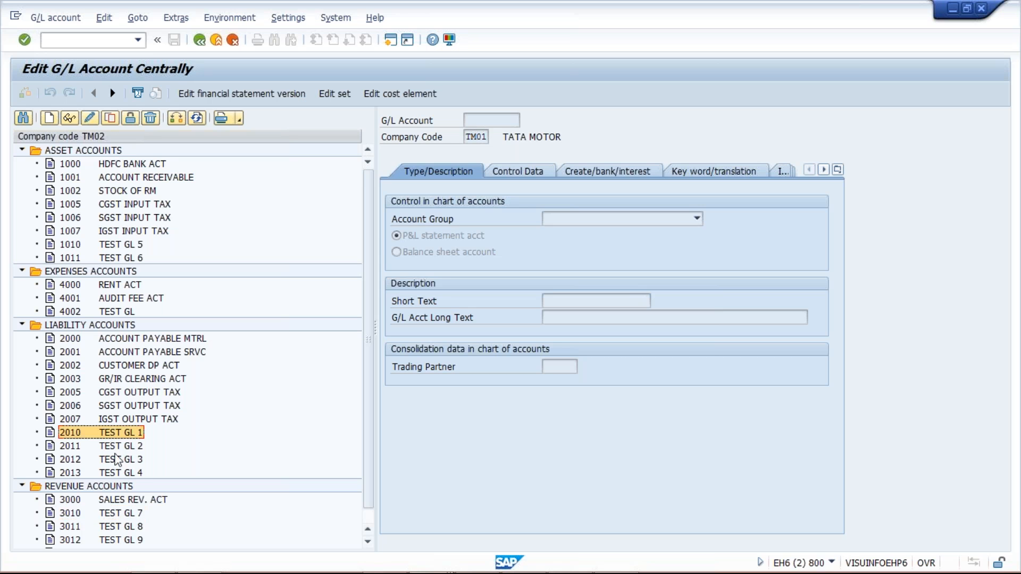
pyautogui.click(118, 460)
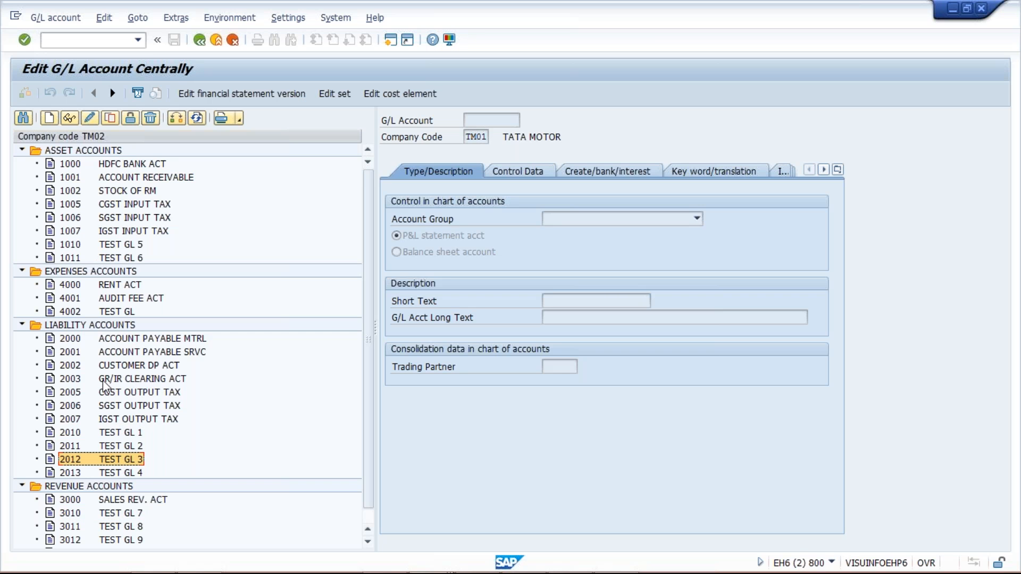
# Step: Return to the company code global data session and examine TM02's chart of accounts, company code and company name
pyautogui.hotkey('alt', 'Tab')
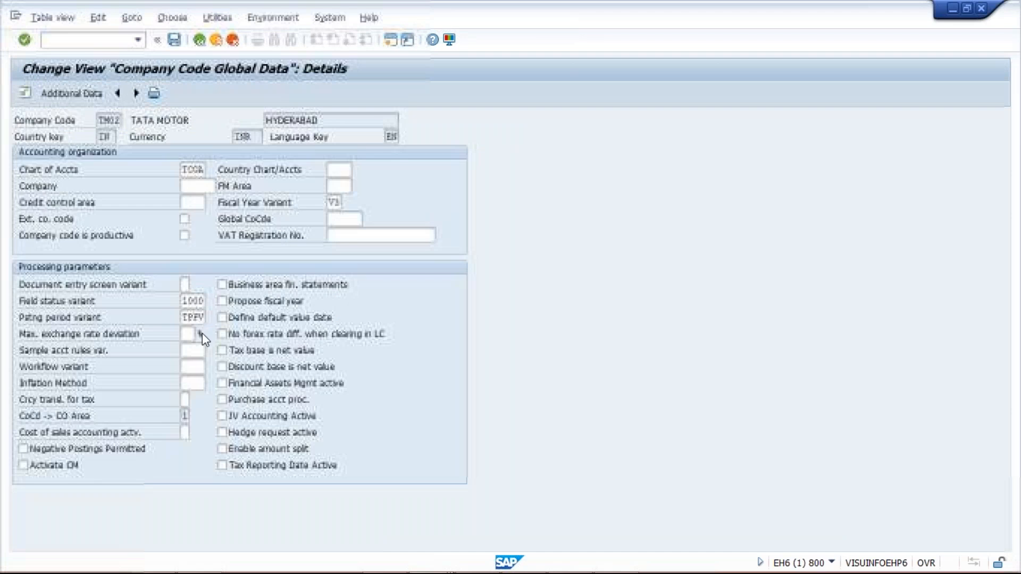
pyautogui.doubleClick(193, 169)
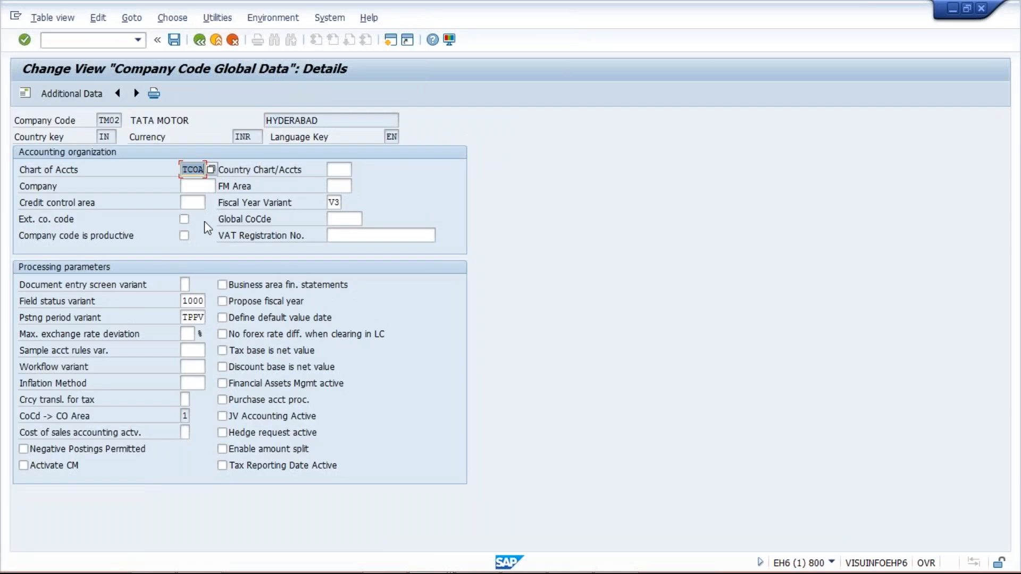
pyautogui.doubleClick(101, 120)
pyautogui.click(197, 121)
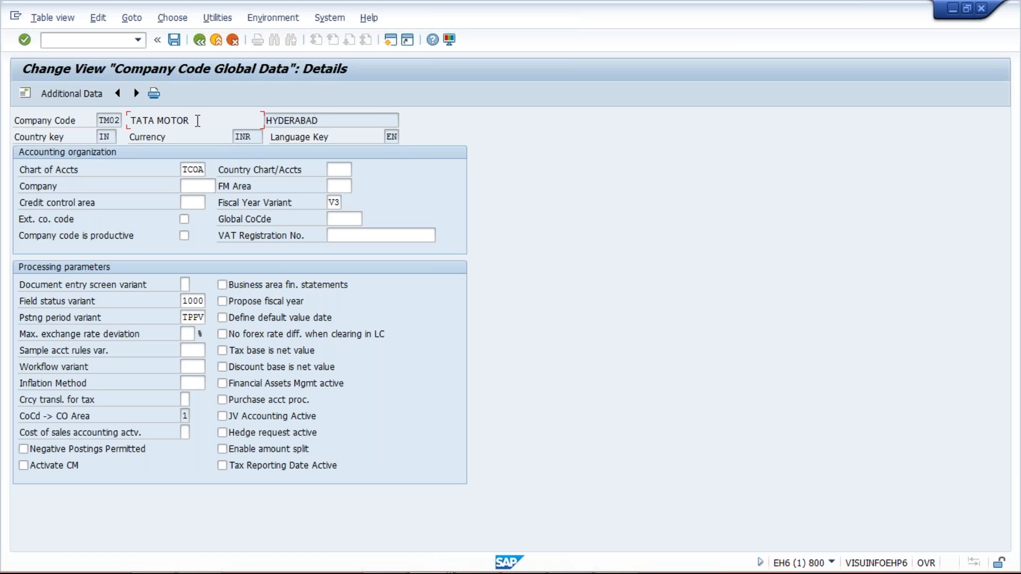
pyautogui.doubleClick(188, 170)
# Step: Start a new company code entry with code TS02 and company name TATA STEEL
pyautogui.click(57, 39)
pyautogui.write('/N')
pyautogui.write('OB52')
pyautogui.press('Return')
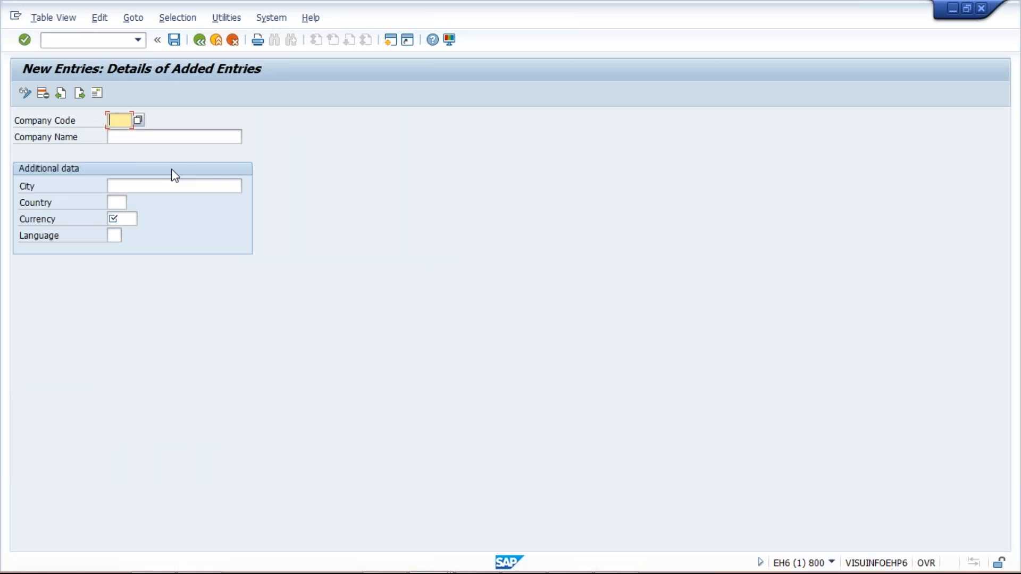
pyautogui.write('TS02')
pyautogui.press('Tab')
pyautogui.write('TA')
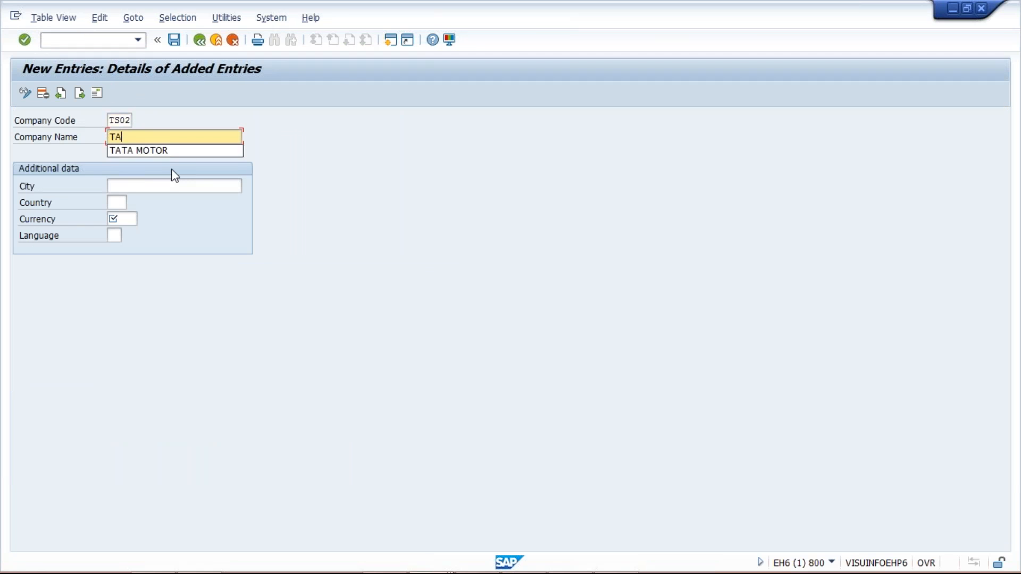
pyautogui.write('TA STEEL')
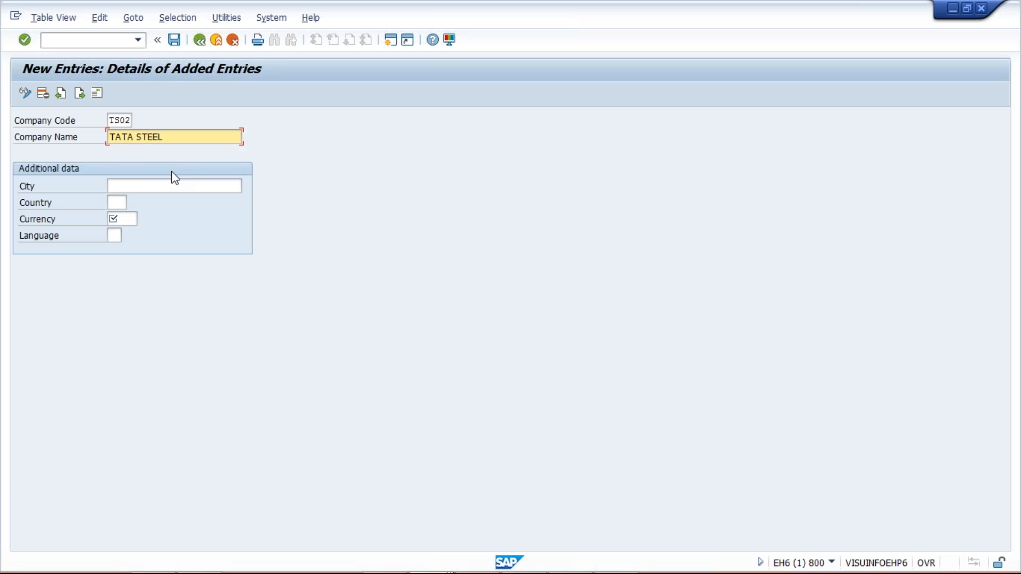
# Step: Set TS02's city to HYDERABAD, country to IN, currency to INR and language to EN, and save the entry
pyautogui.click(181, 186)
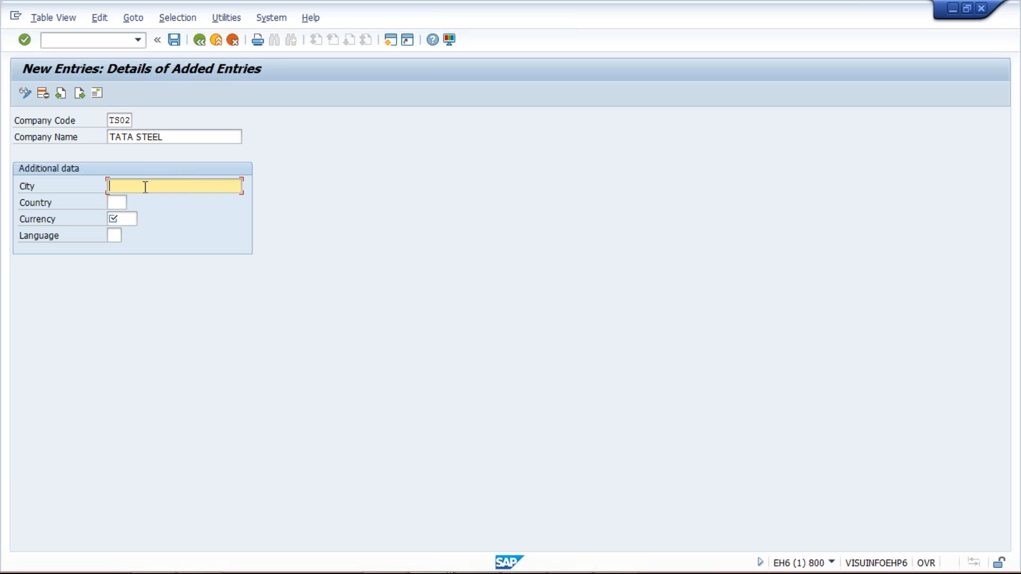
pyautogui.click(139, 204)
pyautogui.click(117, 203)
pyautogui.write('IN')
pyautogui.click(127, 220)
pyautogui.click(132, 234)
pyautogui.click(116, 235)
pyautogui.click(128, 250)
pyautogui.press('Return')
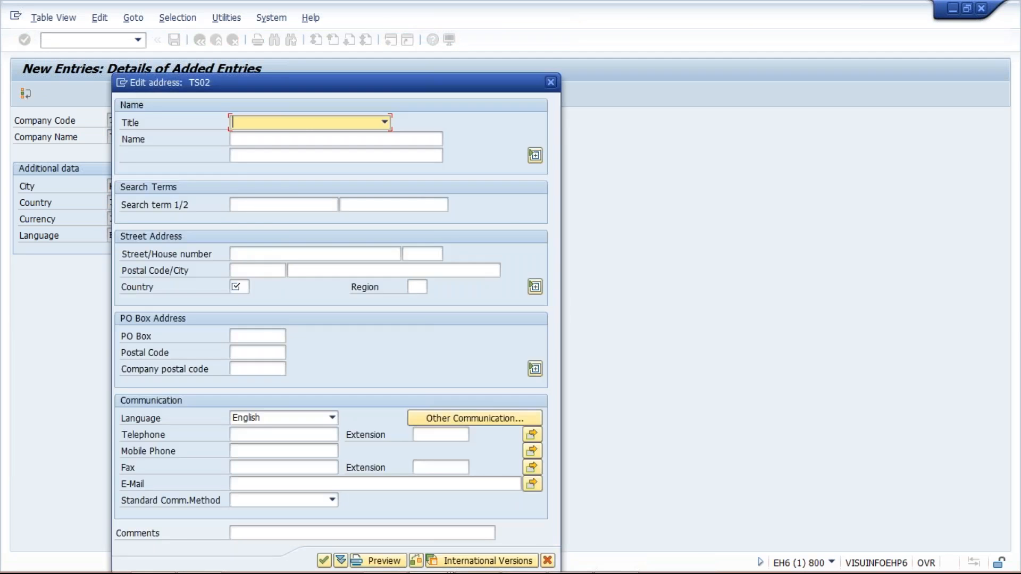
# Step: Set the country to IN in TS02's address and save it under the TATA MOTOR customizing request
pyautogui.click(252, 142)
pyautogui.click(247, 139)
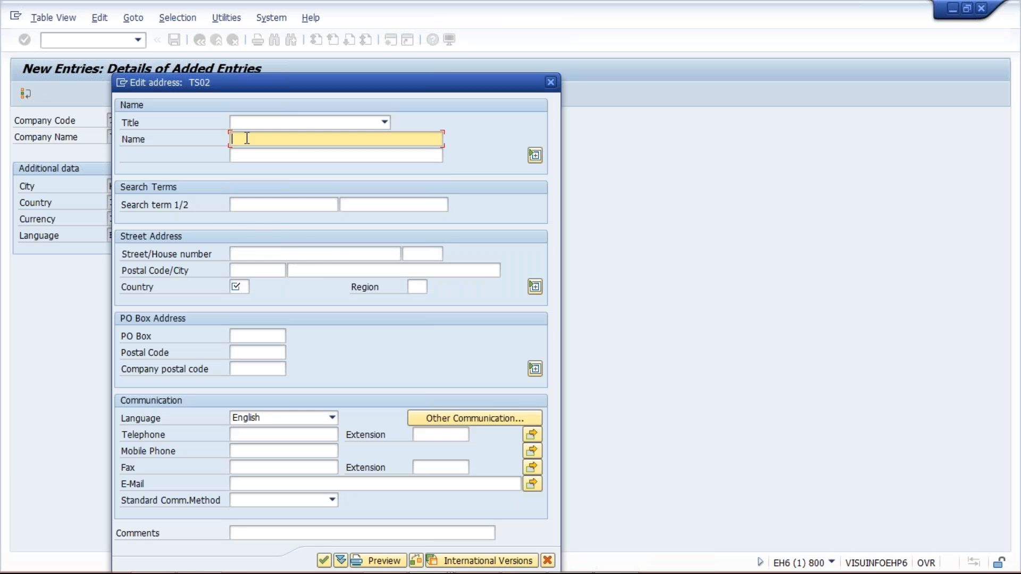
pyautogui.click(246, 138)
pyautogui.click(480, 126)
pyautogui.click(237, 286)
pyautogui.write('IN')
pyautogui.press('Return')
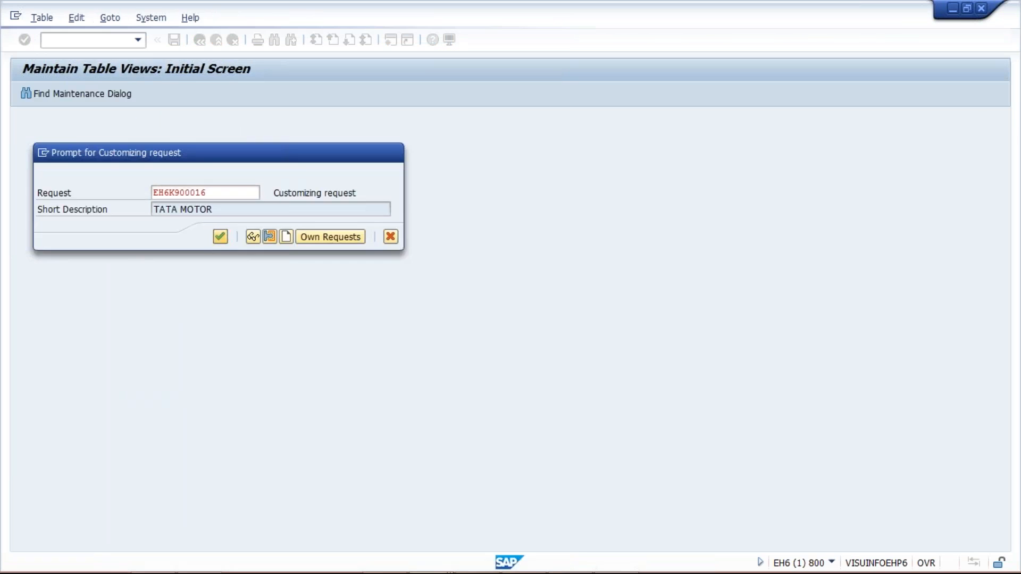
pyautogui.press('Return')
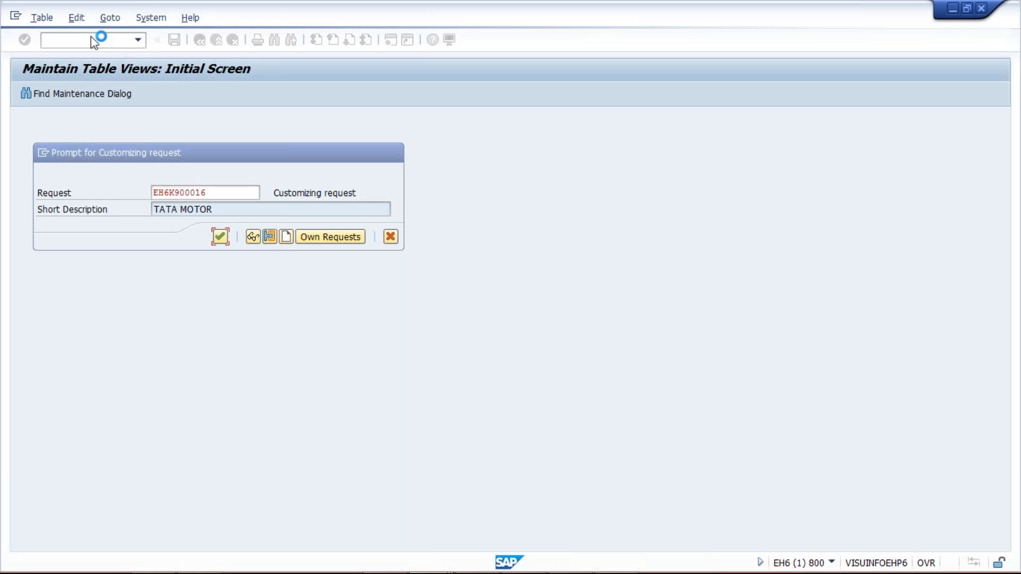
# Step: Run transaction OBY6, position on company code TS02 and open its global data details
pyautogui.write('N')
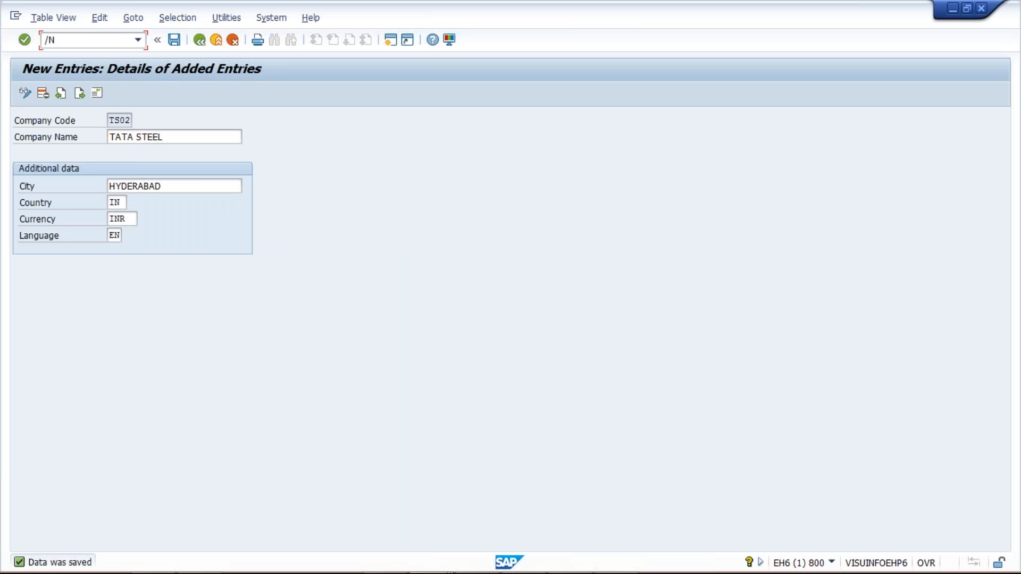
pyautogui.write('OBY6')
pyautogui.press('Return')
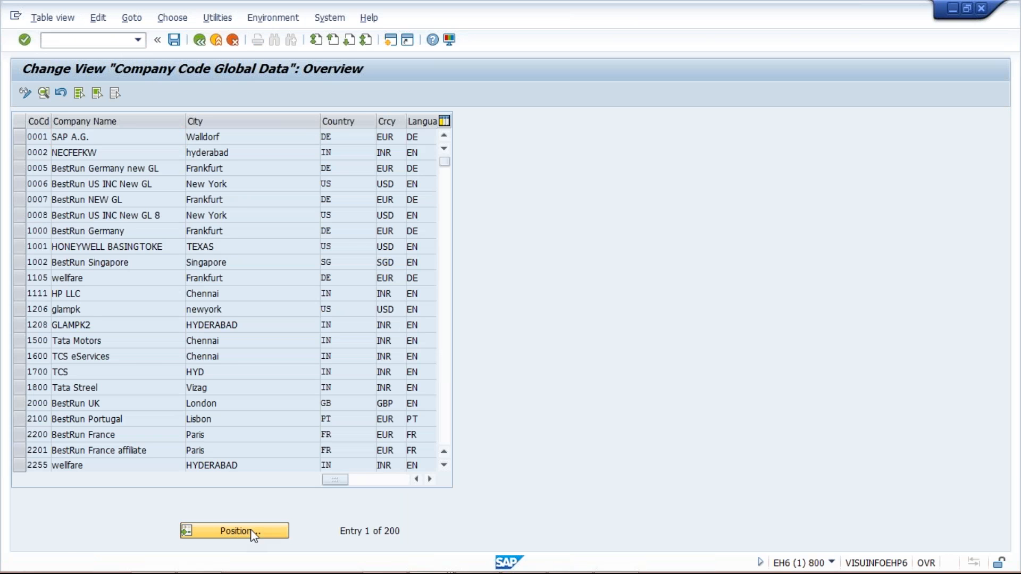
pyautogui.click(251, 529)
pyautogui.write('T')
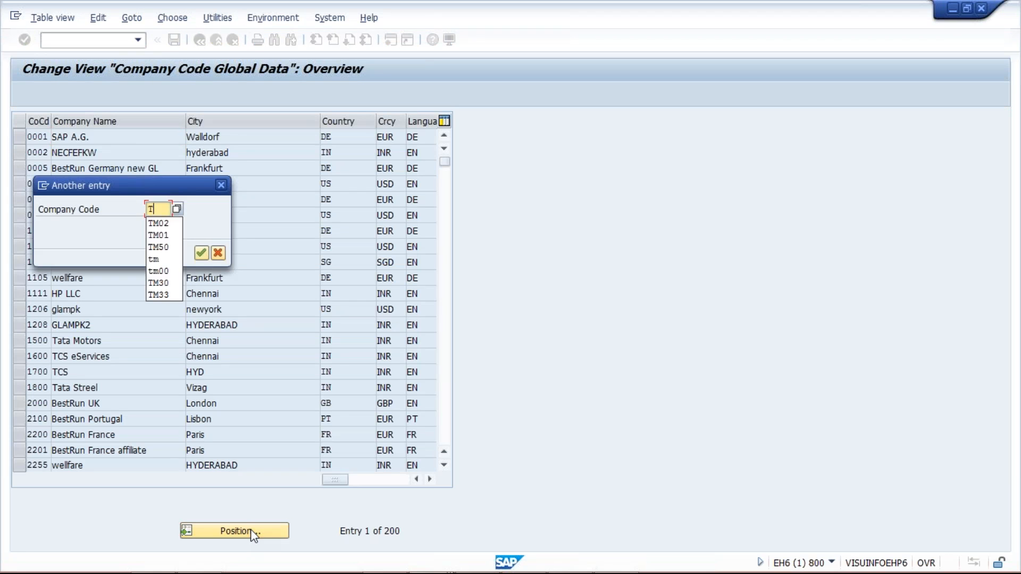
pyautogui.write('002')
pyautogui.press('Return')
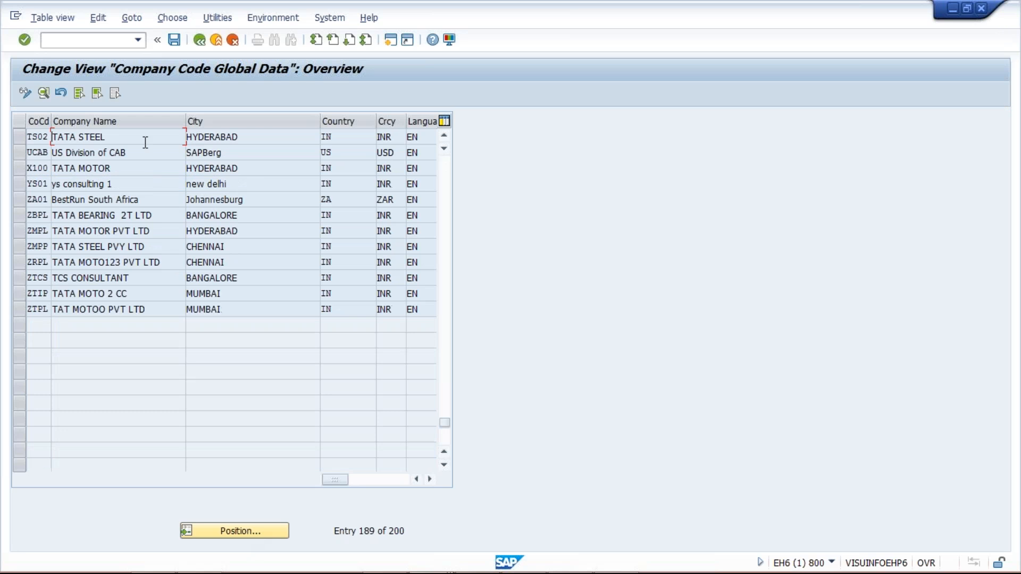
pyautogui.click(43, 93)
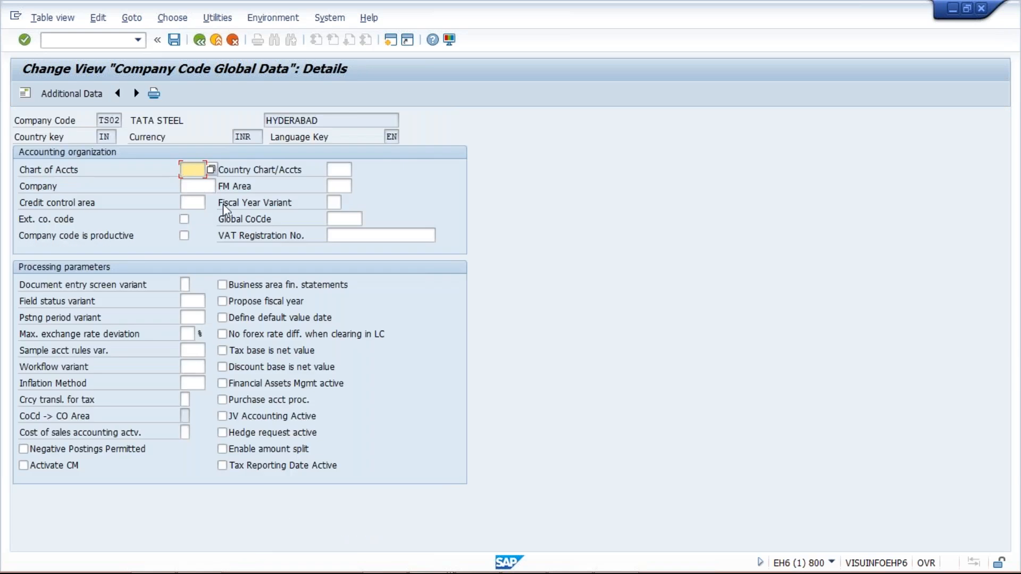
# Step: Assign chart of accounts TCOA and fiscal year variant V3 to company code TS02
pyautogui.write('TC')
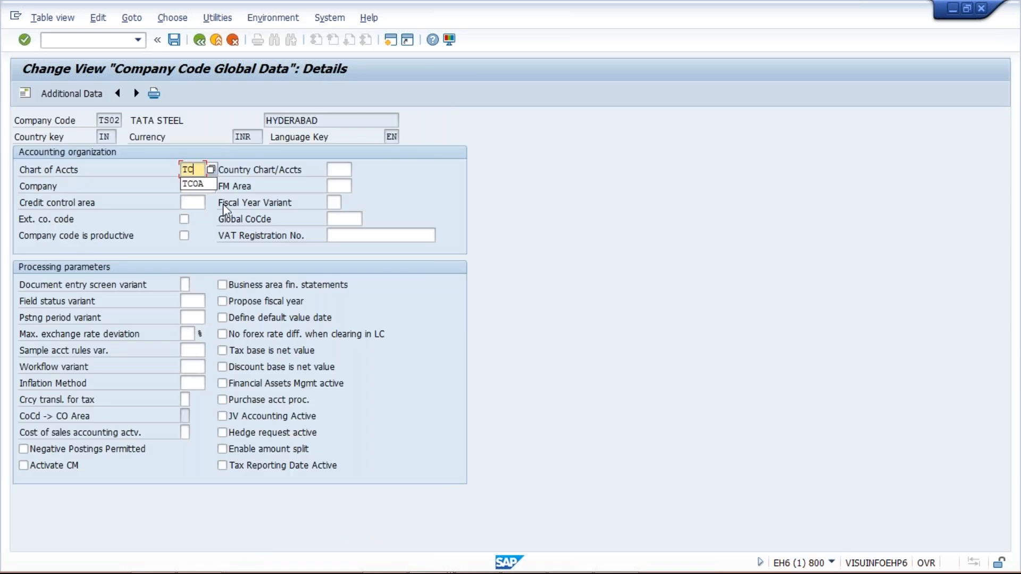
pyautogui.press('Down')
pyautogui.press('Return')
pyautogui.click(333, 202)
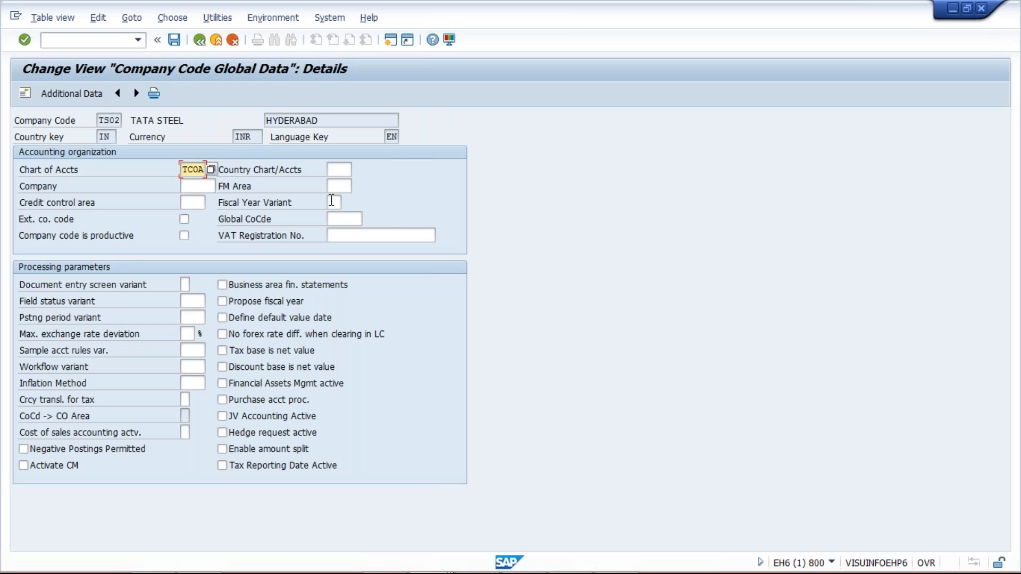
pyautogui.write('V')
pyautogui.press('Down')
pyautogui.press('Return')
# Step: Set TS02's field status variant to 1000 and posting period variant to TPPV, and save the global data
pyautogui.click(194, 301)
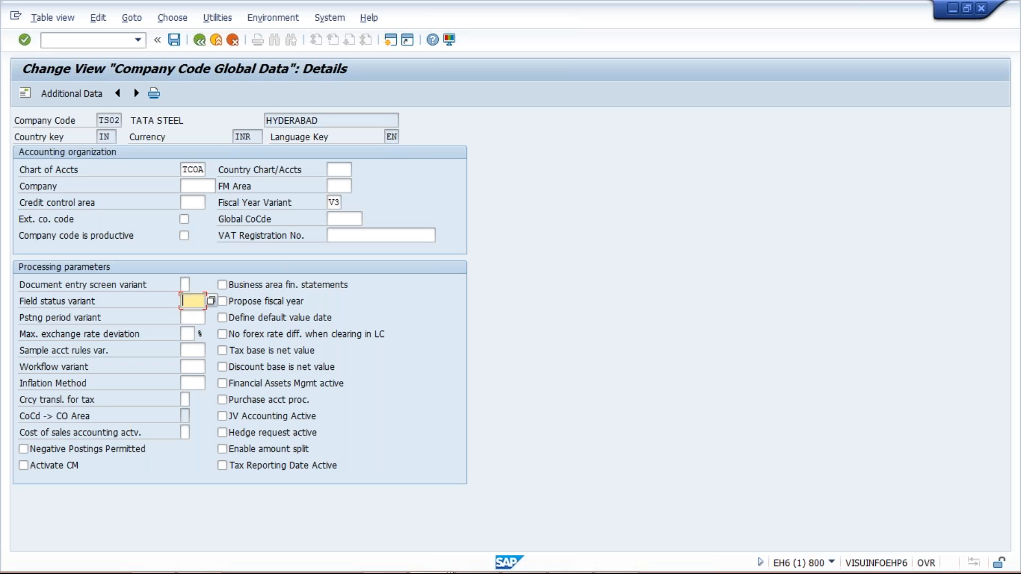
pyautogui.write('1000')
pyautogui.click(193, 317)
pyautogui.write('T')
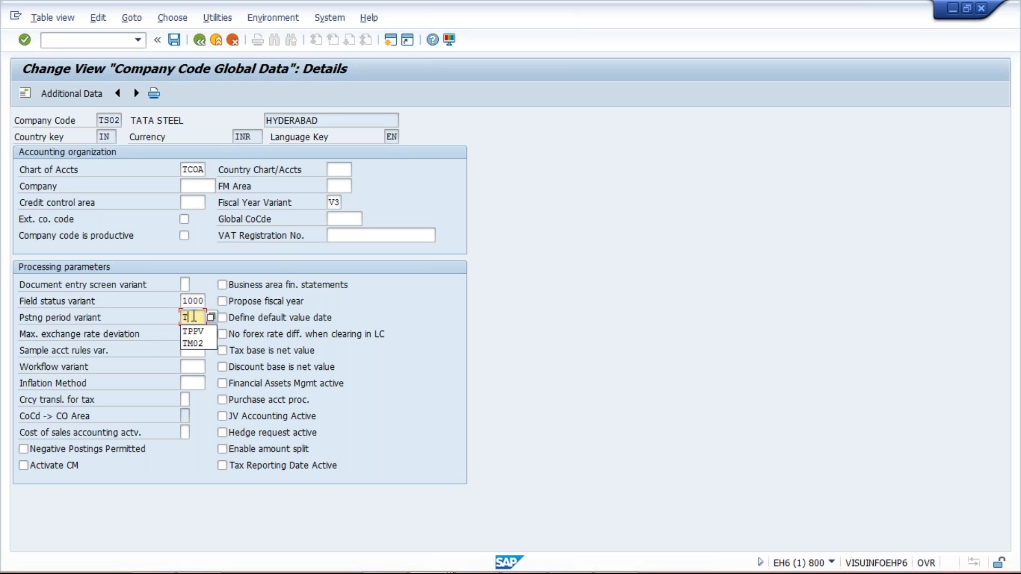
pyautogui.write('PPV')
pyautogui.press('Return')
pyautogui.hotkey('ctrl', 's')
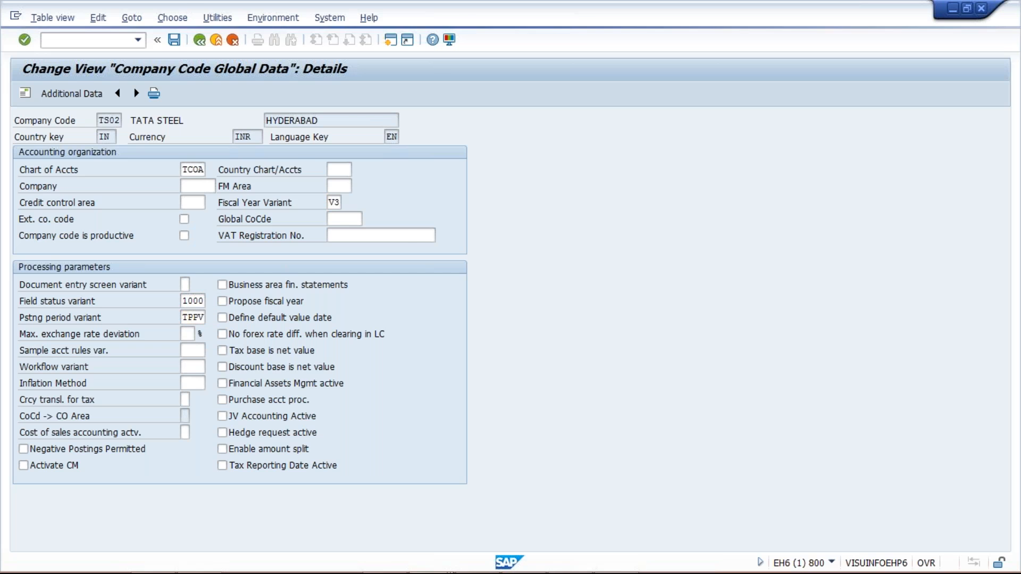
pyautogui.press('Return')
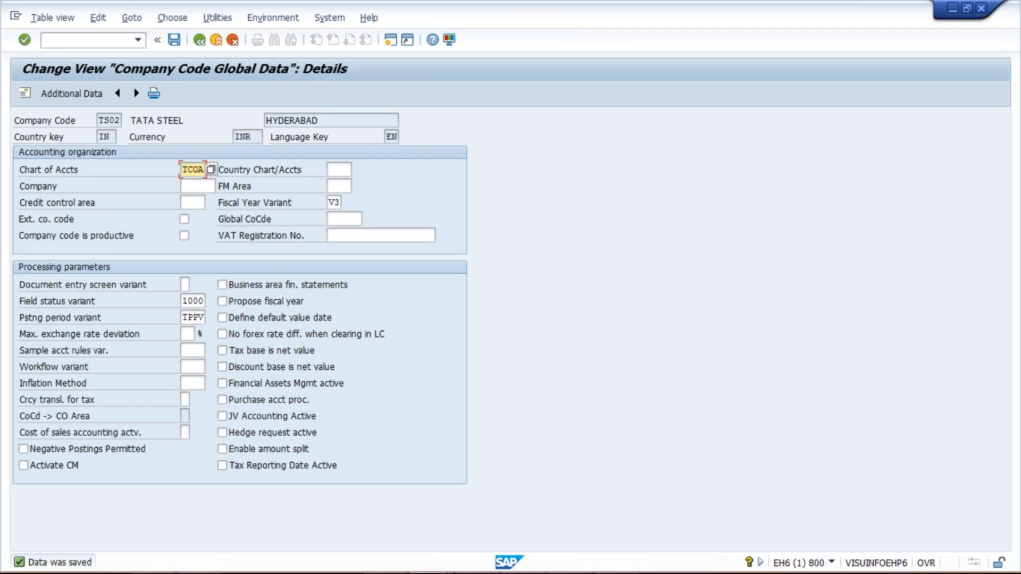
pyautogui.click(57, 43)
pyautogui.write('/nob52')
pyautogui.press('Return')
pyautogui.write('/NOBA')
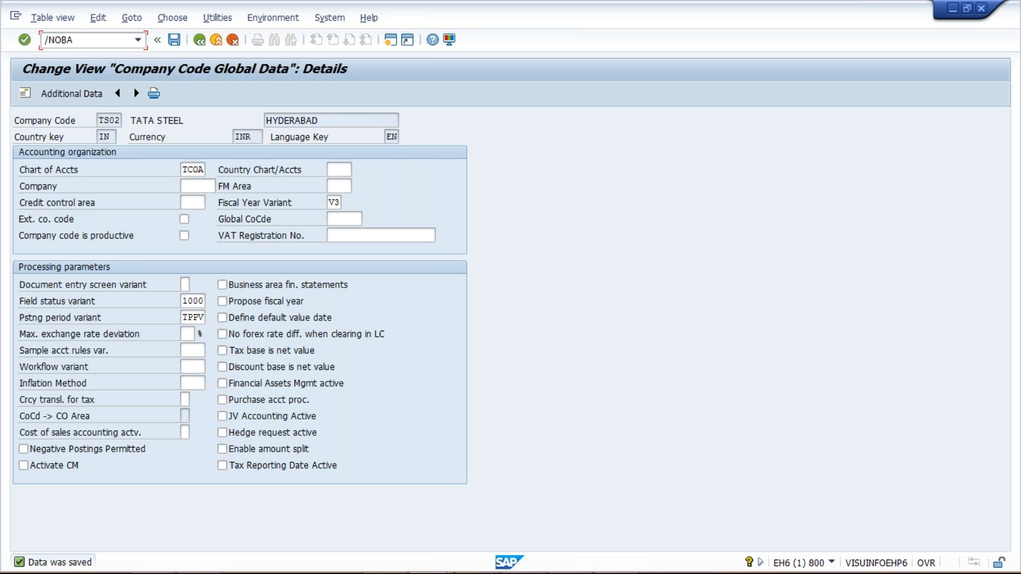
pyautogui.press('BackSpace')
pyautogui.press('BackSpace')
pyautogui.press('BackSpace')
pyautogui.press('BackSpace')
pyautogui.press('BackSpace')
pyautogui.click(185, 301)
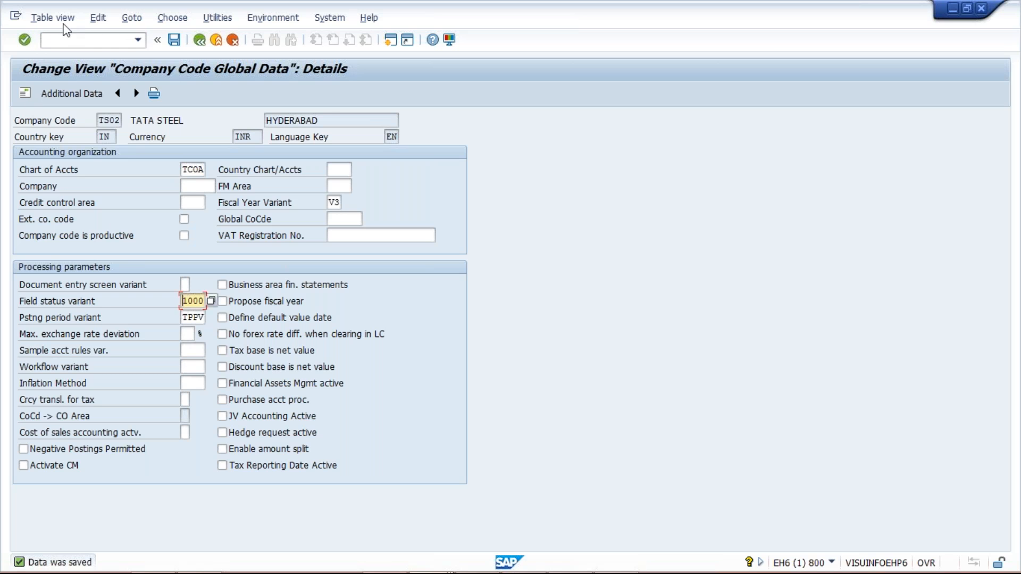
# Step: Run transaction OBD4 to open the G/L account groups overview
pyautogui.click(65, 40)
pyautogui.write('/N')
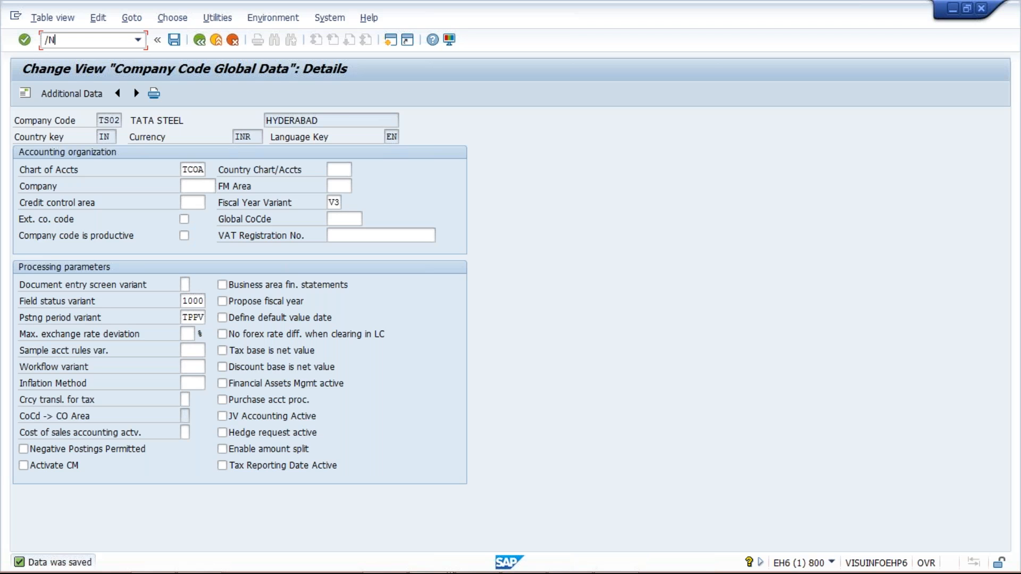
pyautogui.write('OBA')
pyautogui.press('BackSpace')
pyautogui.write('D4')
pyautogui.press('Return')
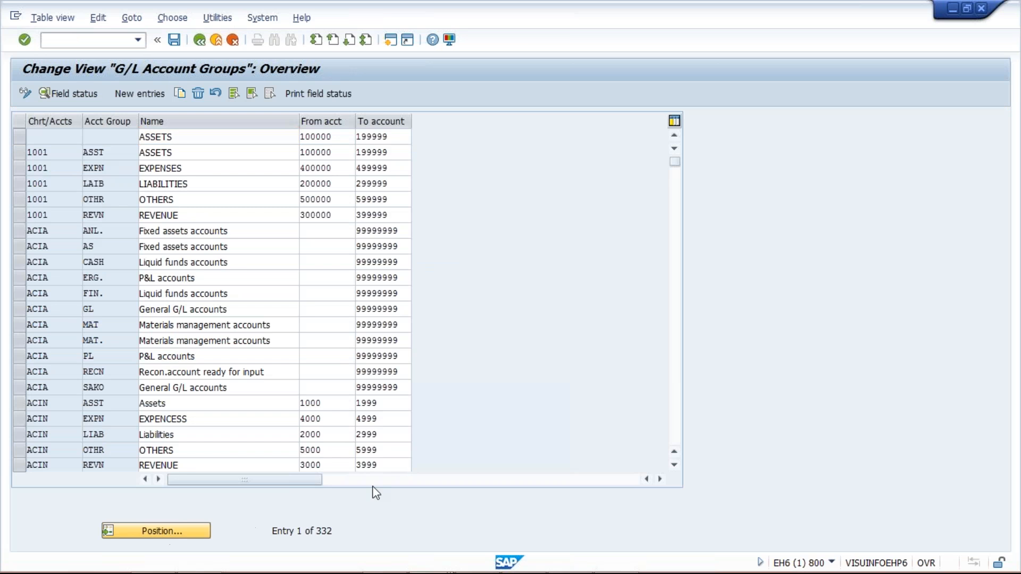
# Step: Position the G/L account groups overview on chart of accounts TCOA and review its account groups
pyautogui.press('Return')
pyautogui.write('T')
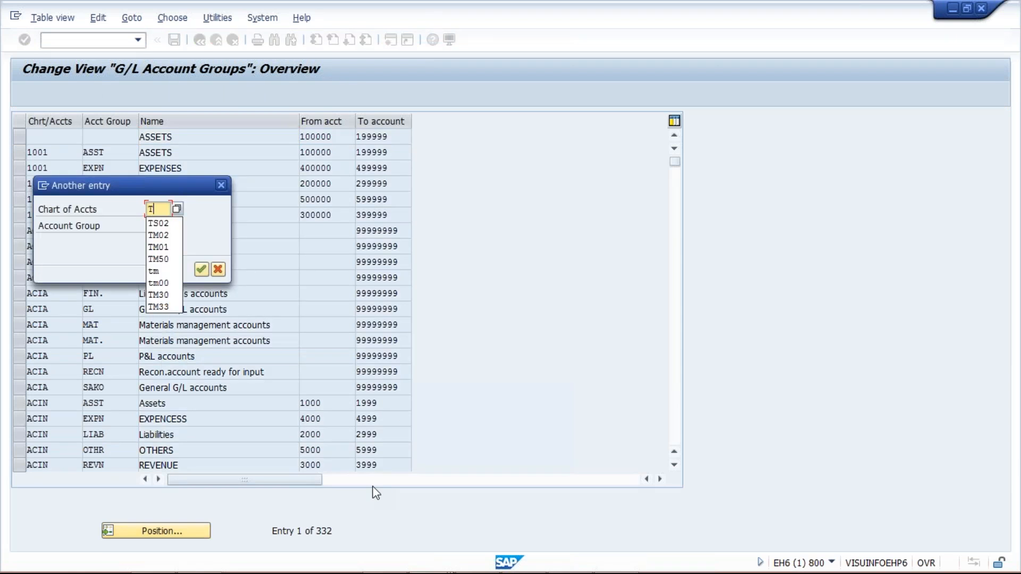
pyautogui.write('COA')
pyautogui.press('Tab')
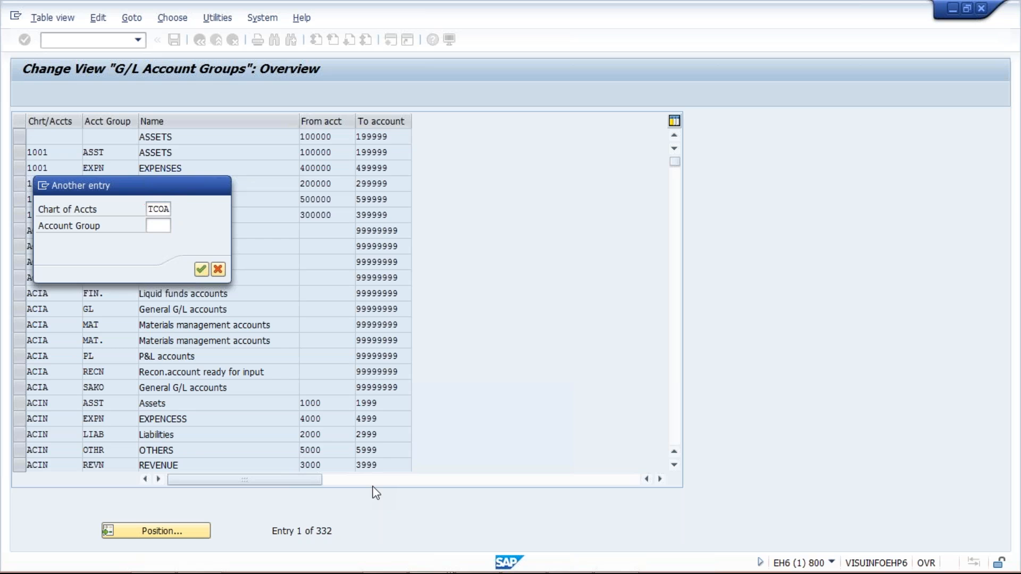
pyautogui.press('Return')
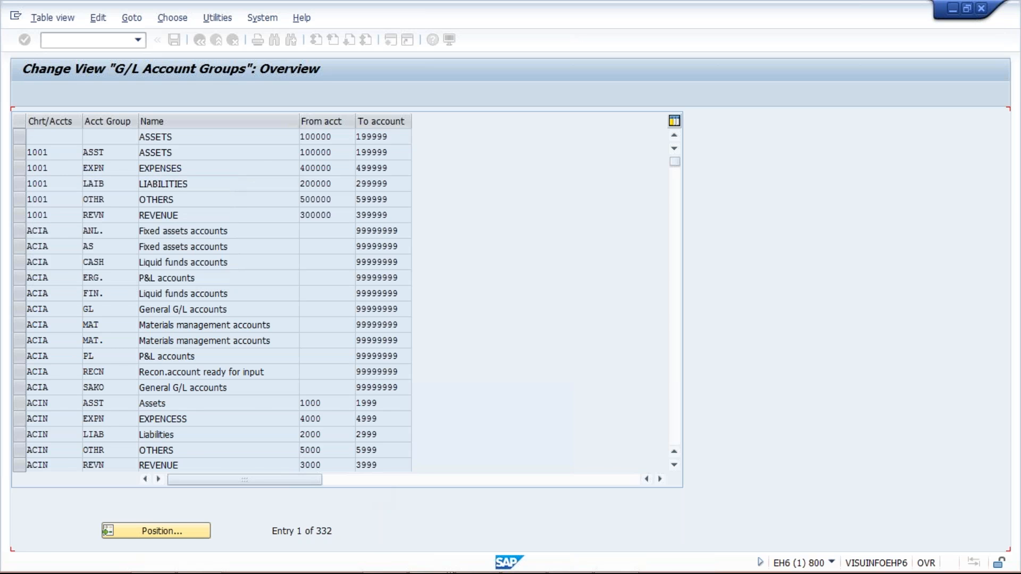
pyautogui.click(55, 168)
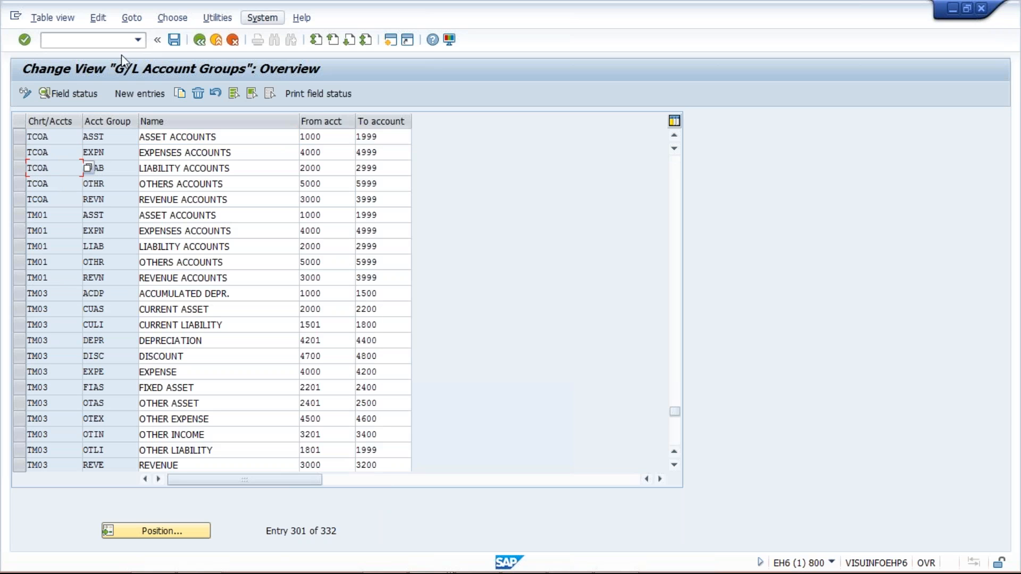
# Step: Run transaction FS00 and try to switch the G/L account tree to company code TS02
pyautogui.click(78, 41)
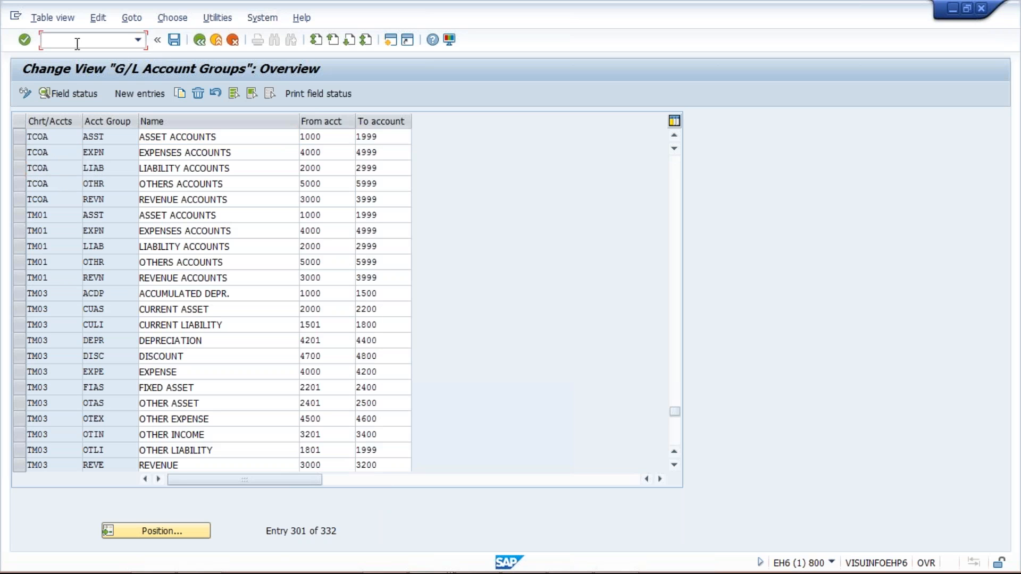
pyautogui.write('/NFS00')
pyautogui.press('Return')
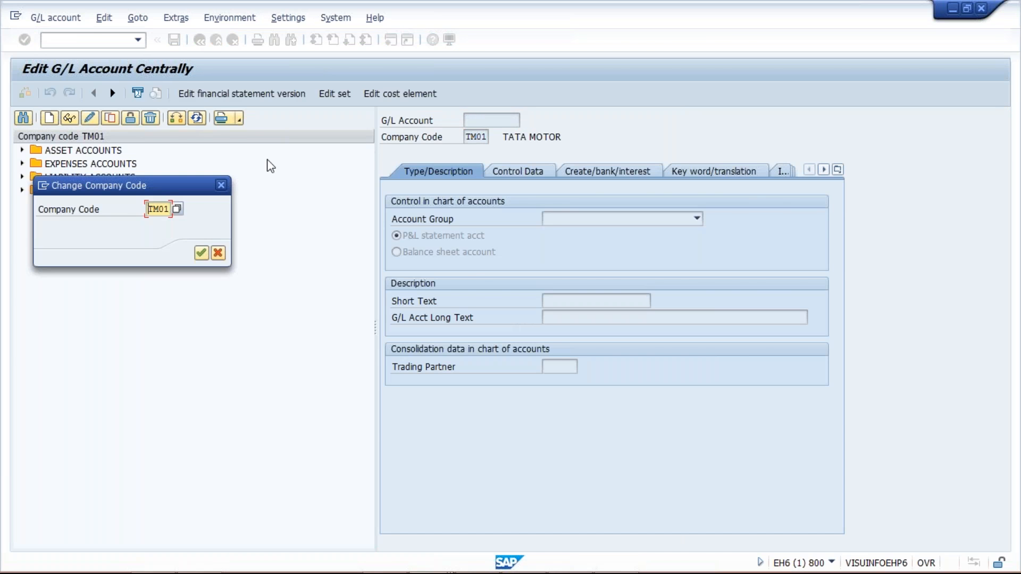
pyautogui.write('TS02')
pyautogui.press('Return')
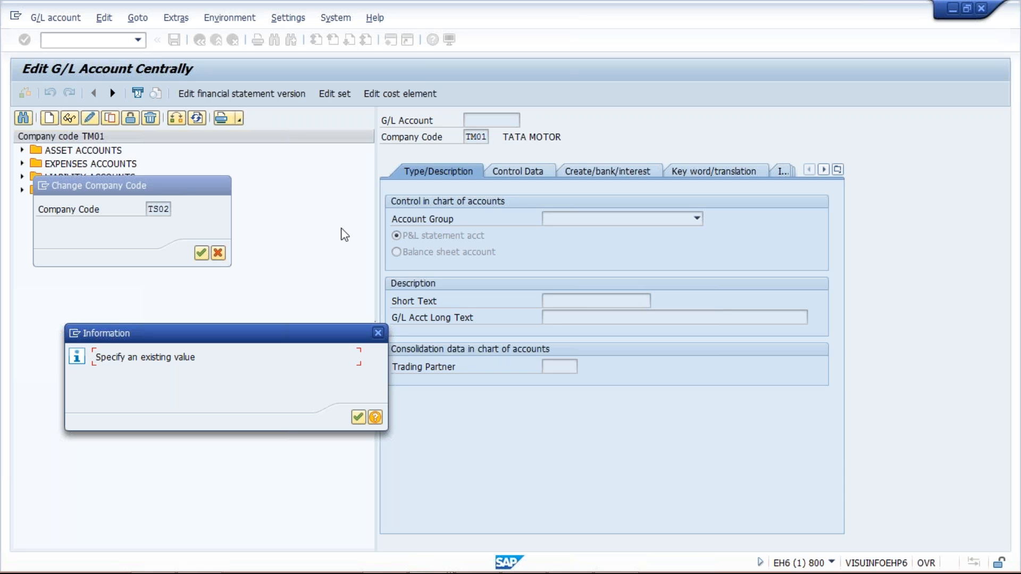
pyautogui.click(378, 333)
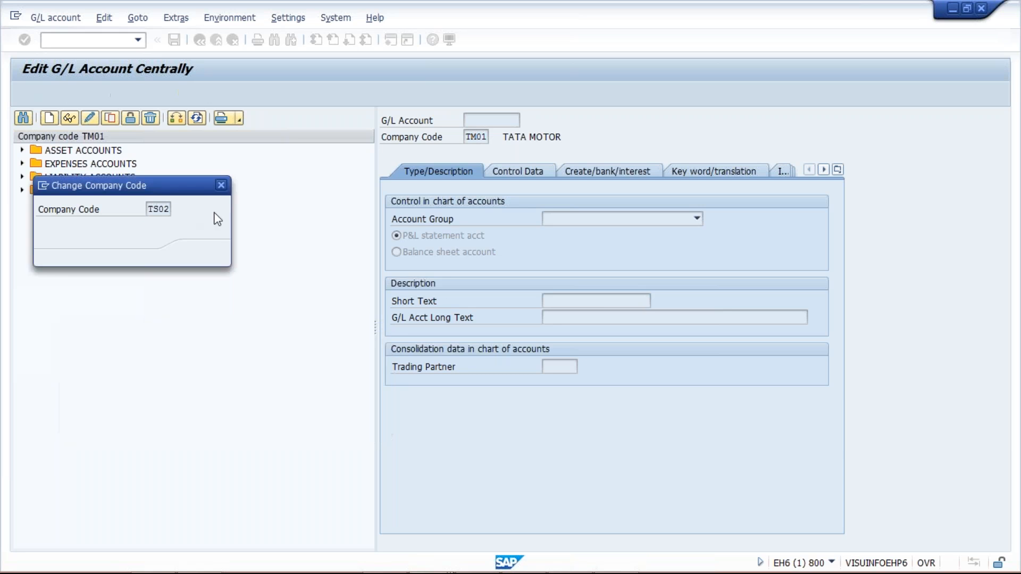
pyautogui.click(221, 186)
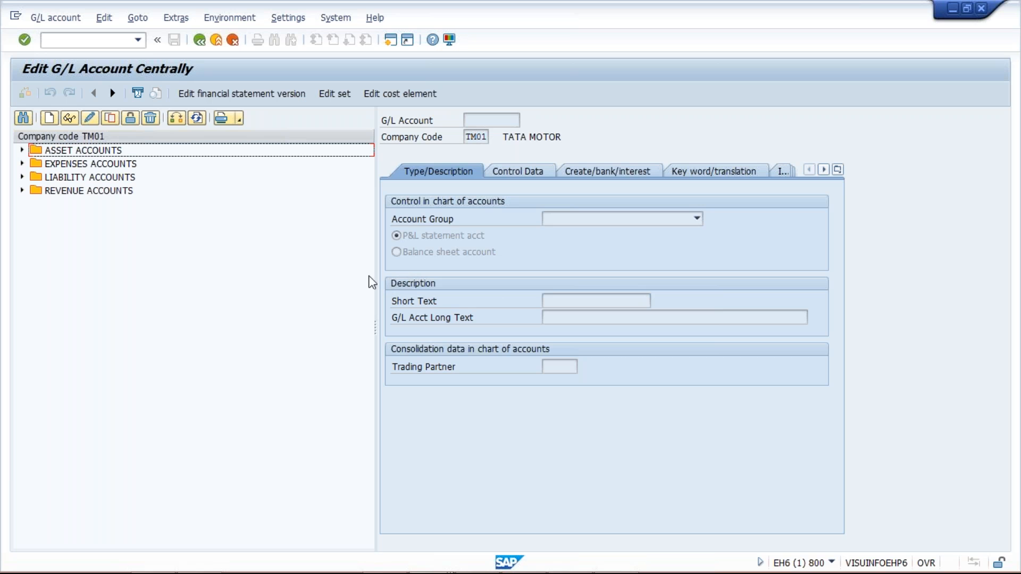
# Step: Switch the G/L account tree to company code TM02 and list its expenses and liability accounts
pyautogui.click(181, 121)
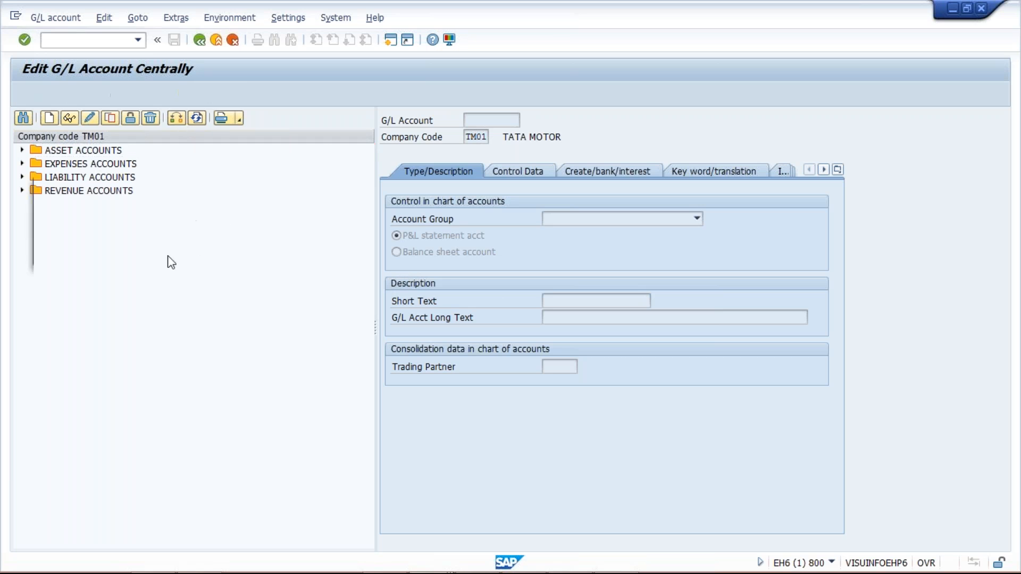
pyautogui.write('02')
pyautogui.press('Return')
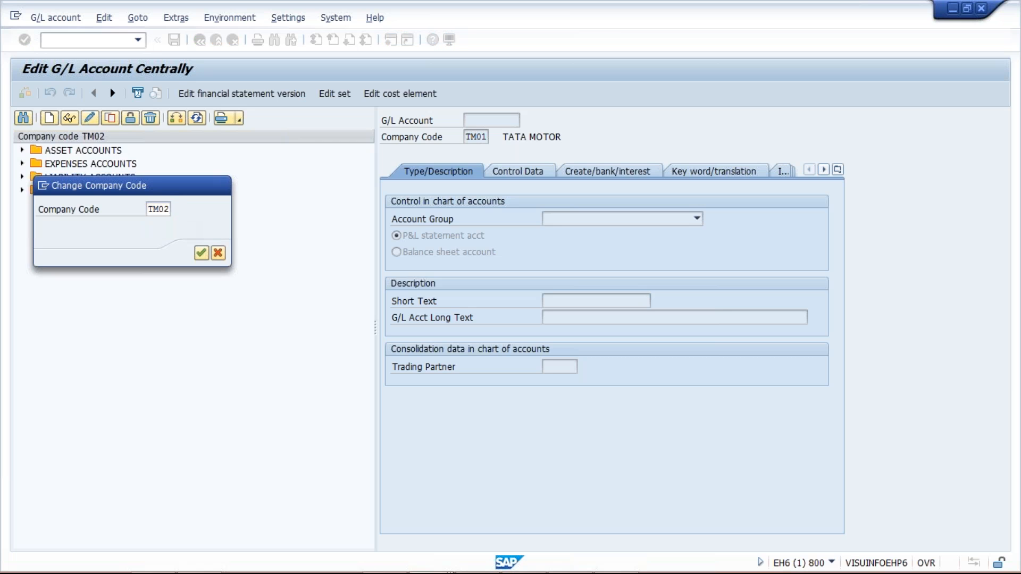
pyautogui.click(22, 164)
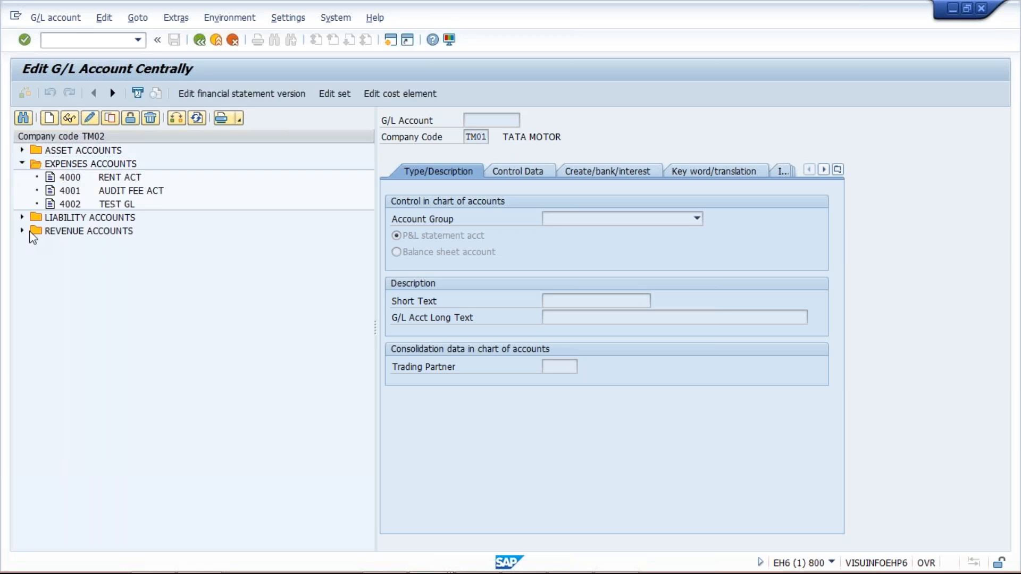
pyautogui.click(22, 217)
pyautogui.click(134, 327)
pyautogui.click(128, 352)
pyautogui.click(115, 233)
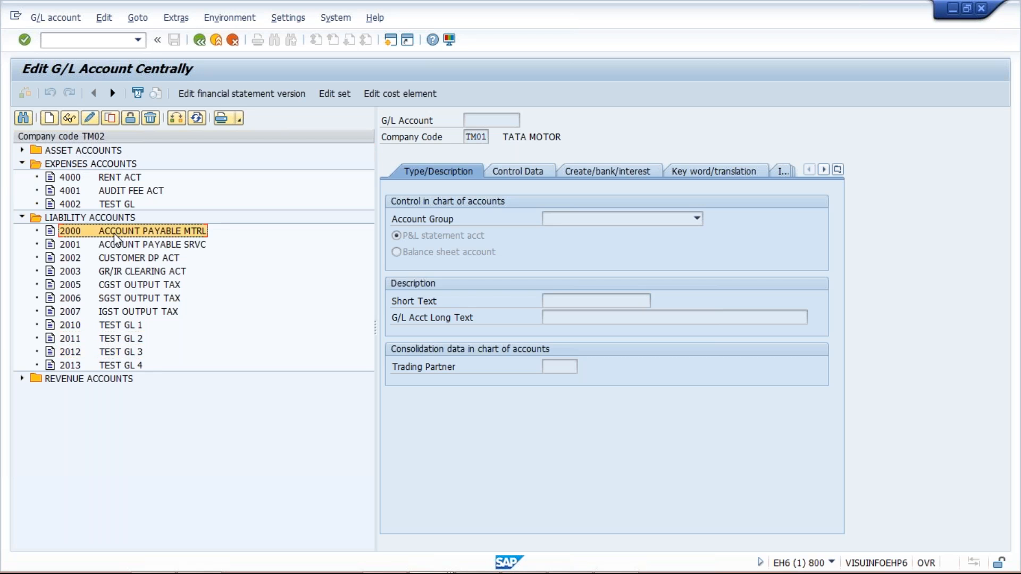
# Step: Open an additional SAP session and switch to the Class workbook in Excel
pyautogui.click(390, 44)
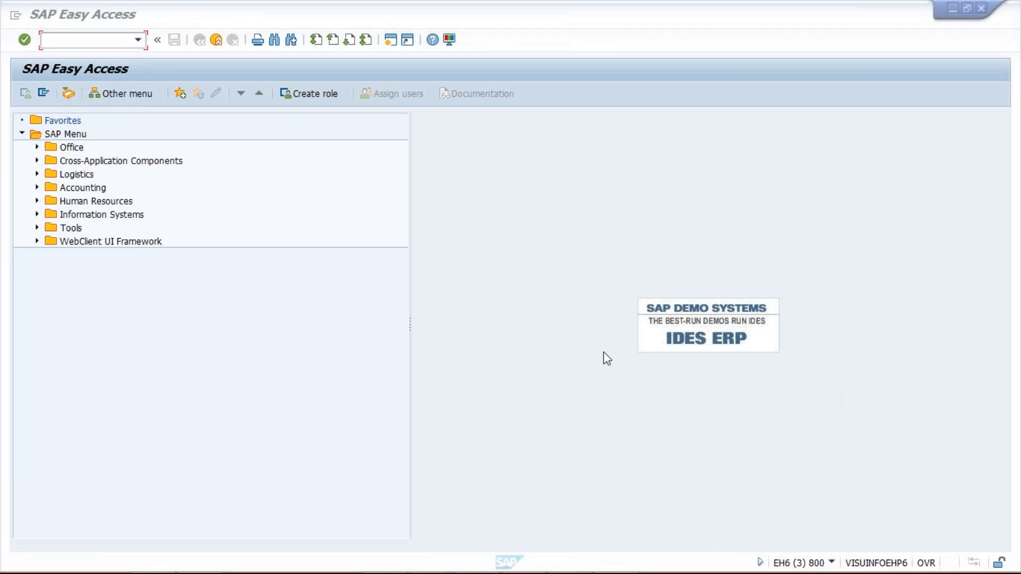
pyautogui.hotkey('alt', 'Tab')
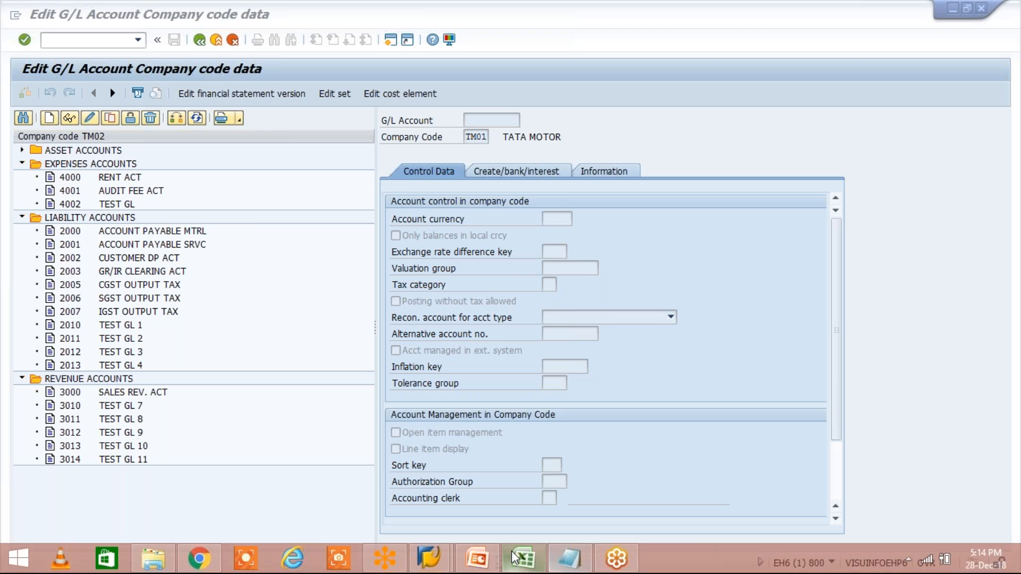
pyautogui.click(514, 558)
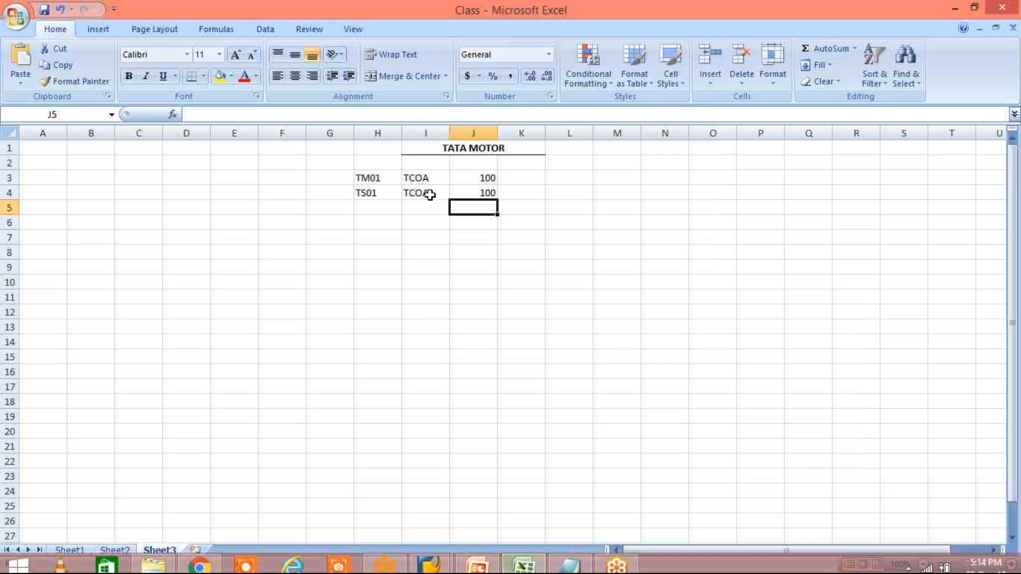
# Step: Change the company codes in the TATA MOTOR table to TM02 in cell H3 and TS02 in cell H4
pyautogui.click(374, 178)
pyautogui.click(240, 110)
pyautogui.press('BackSpace')
pyautogui.write('2')
pyautogui.press('Return')
pyautogui.click(231, 113)
pyautogui.press('BackSpace')
pyautogui.write('2')
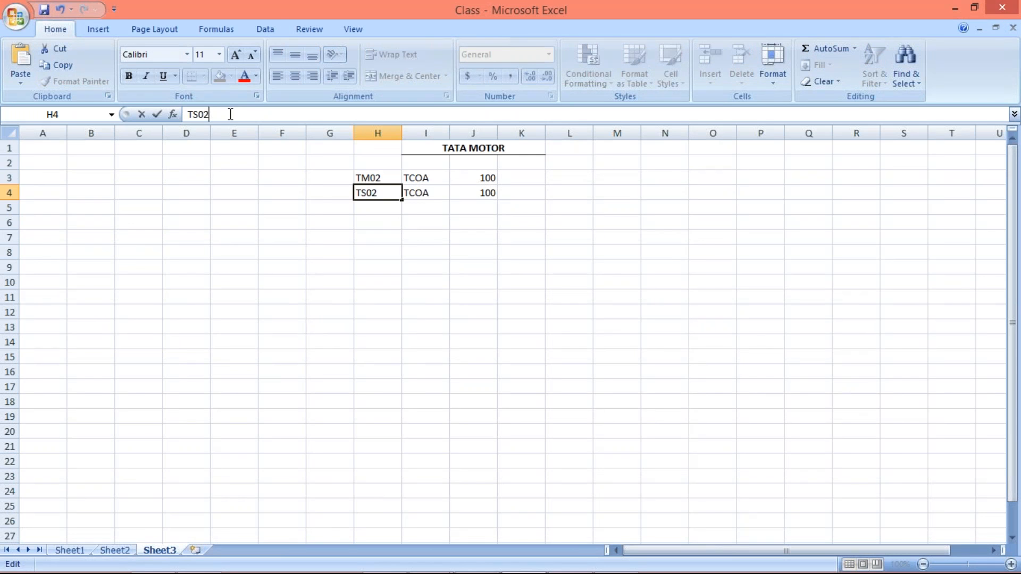
pyautogui.click(330, 267)
pyautogui.click(418, 191)
pyautogui.click(372, 194)
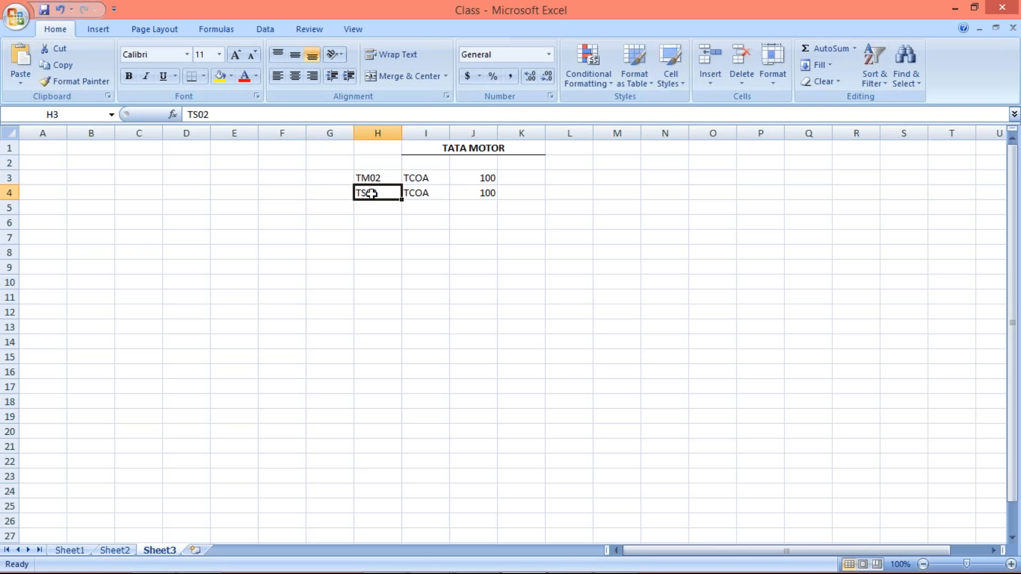
# Step: Clear the TS02 account value in cell J4 and select the TM02 and TCOA entries in row 3
pyautogui.click(492, 176)
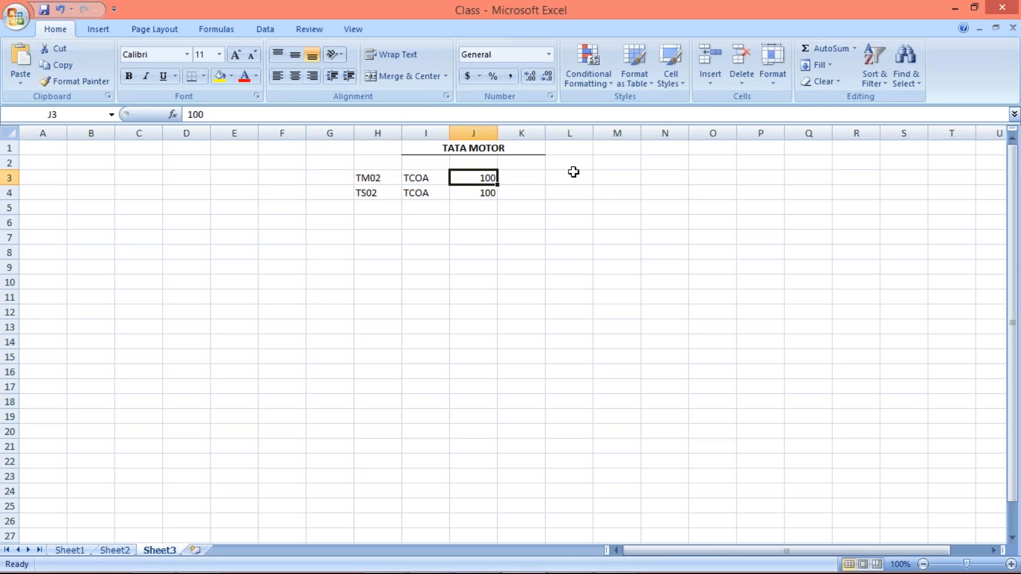
pyautogui.press('Down')
pyautogui.press('Delete')
pyautogui.click(420, 179)
pyautogui.click(482, 182)
pyautogui.click(361, 177)
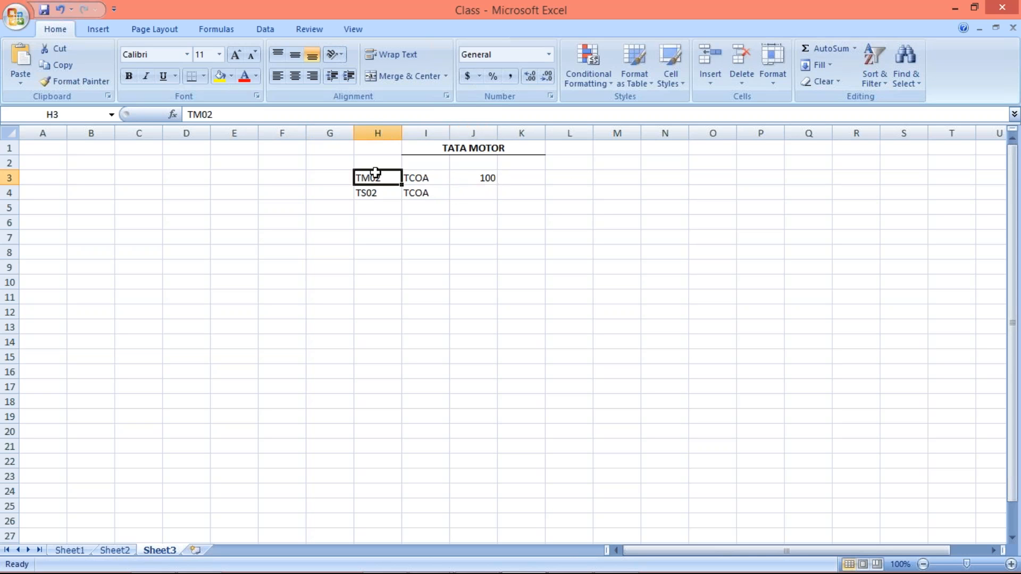
pyautogui.keyDown('shift'); pyautogui.click(410, 173); pyautogui.keyUp('shift')
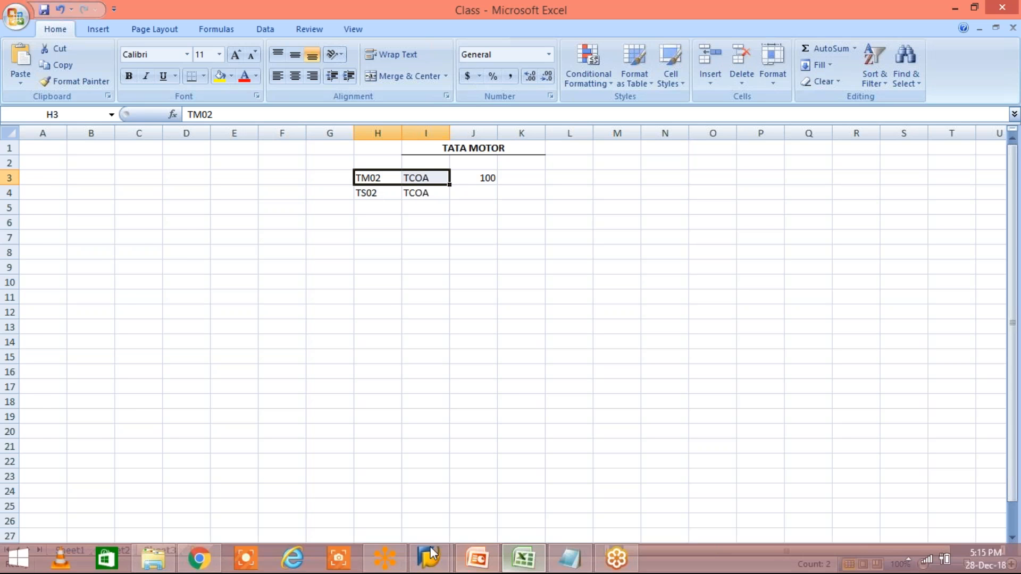
# Step: Switch back to SAP and try to change the G/L account tree's company code to TS02
pyautogui.click(429, 558)
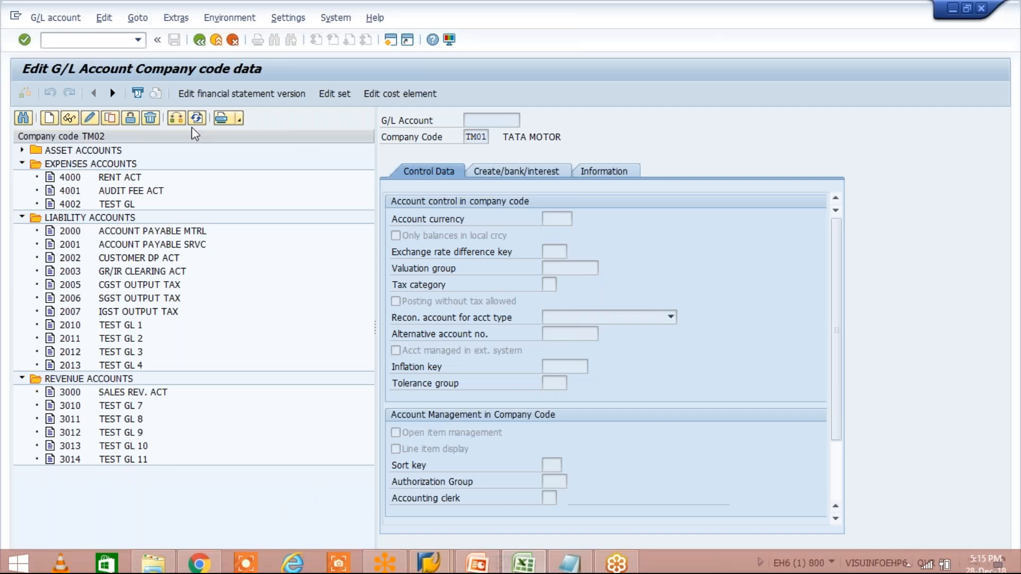
pyautogui.click(178, 120)
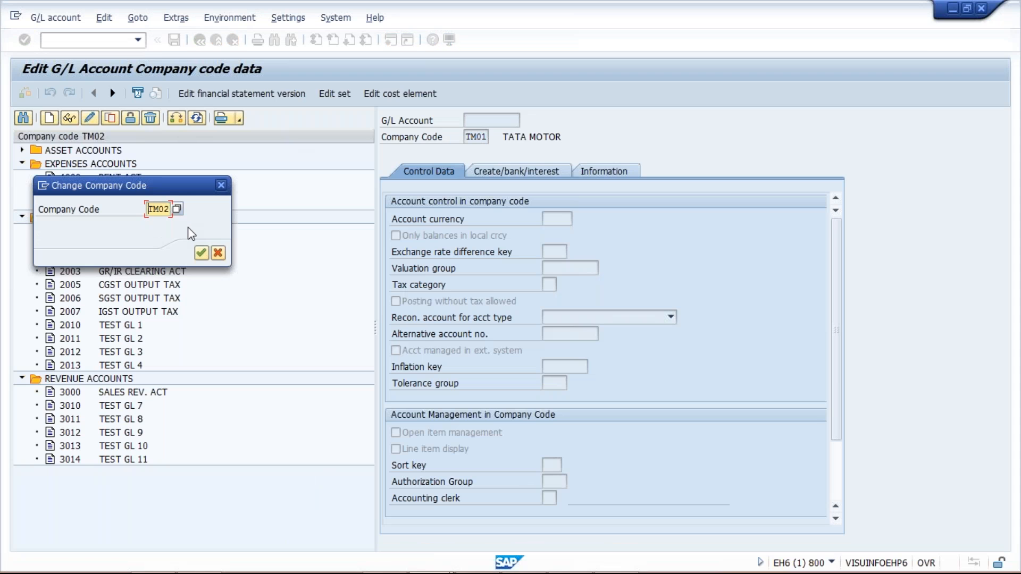
pyautogui.write('02')
pyautogui.press('Return')
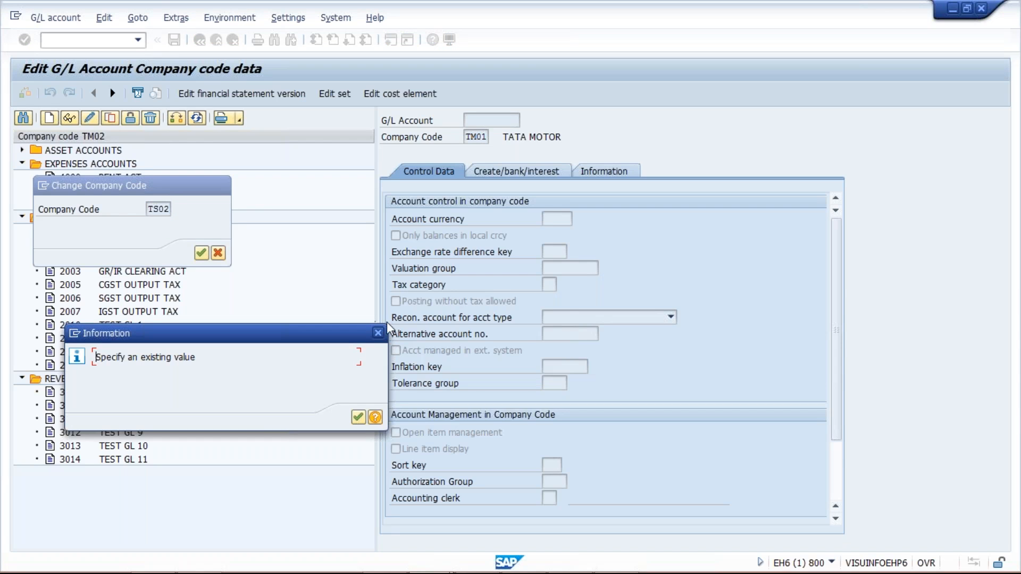
pyautogui.click(378, 333)
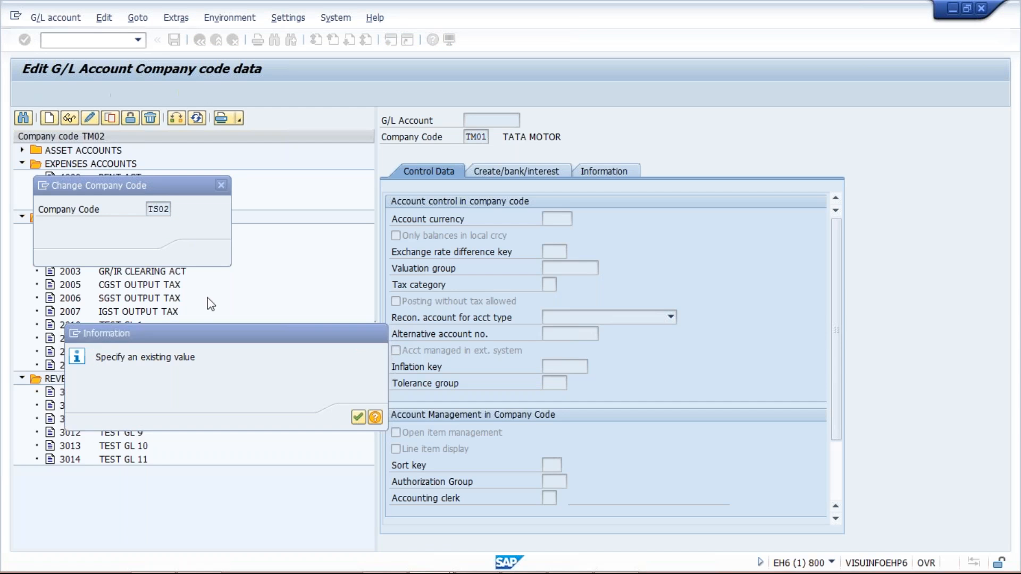
pyautogui.click(221, 185)
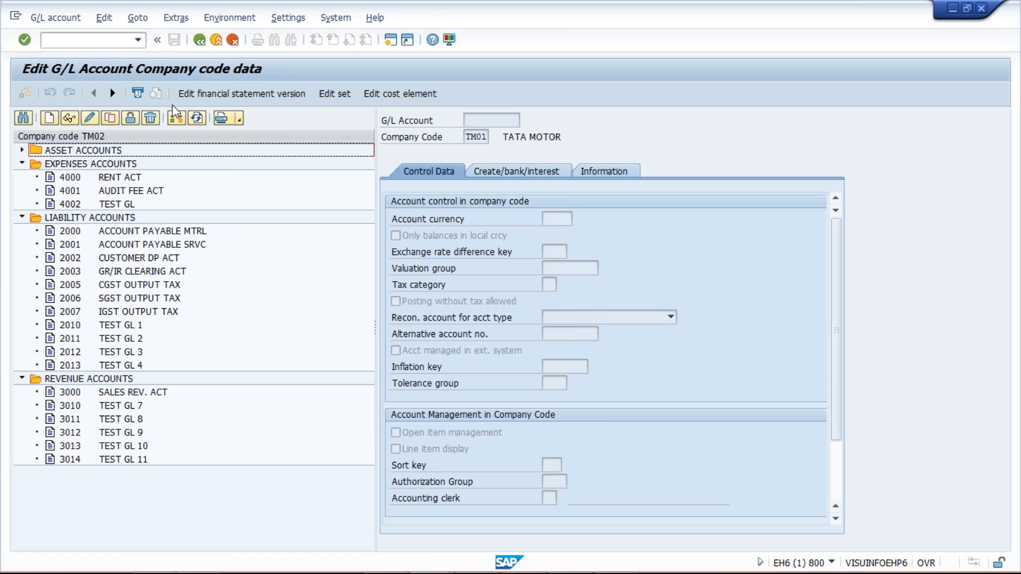
# Step: Run transaction FS00 again and set the account tree's company code to TM02
pyautogui.click(97, 42)
pyautogui.write('/NFS')
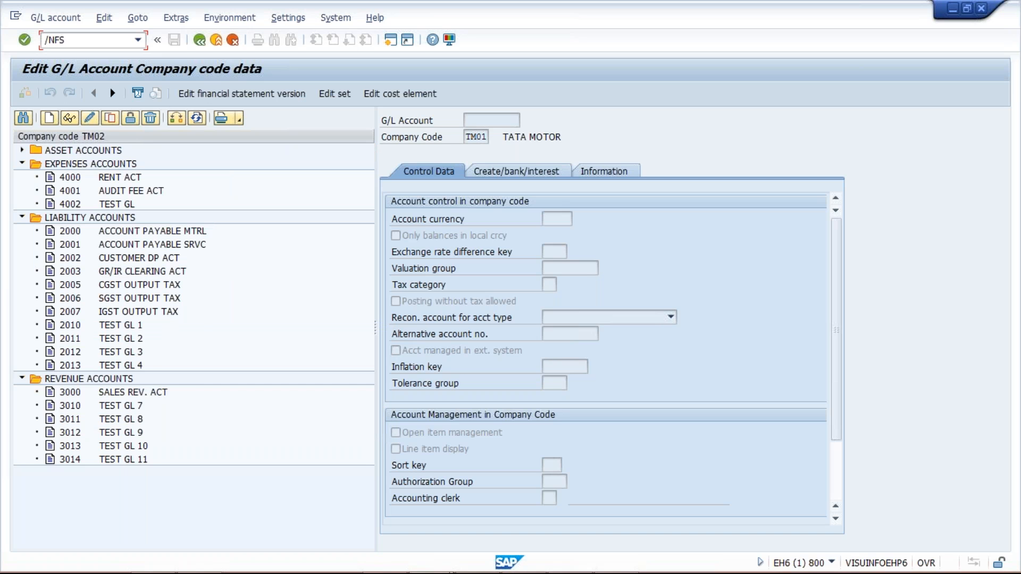
pyautogui.write('00')
pyautogui.press('Return')
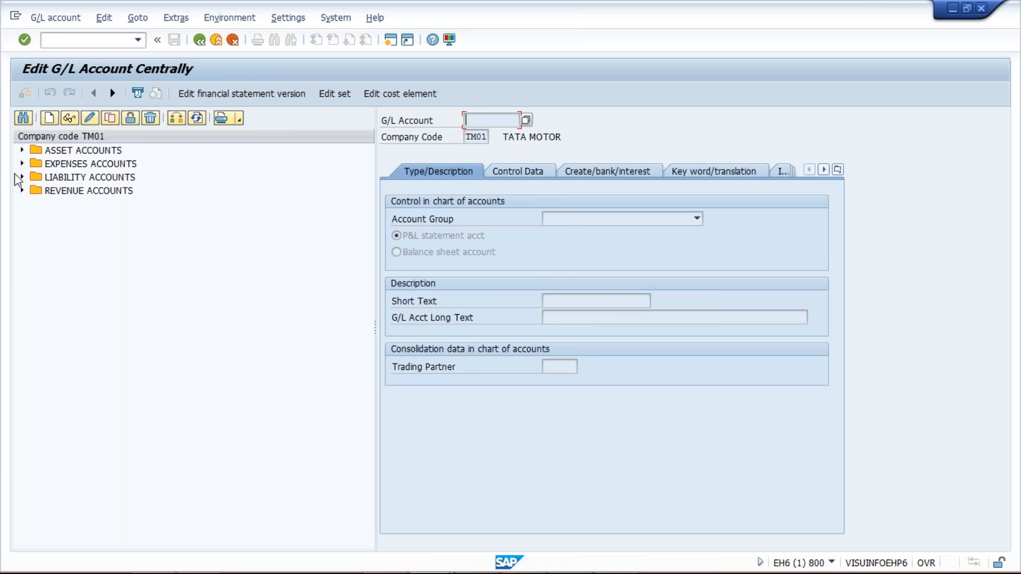
pyautogui.click(21, 177)
pyautogui.click(177, 119)
pyautogui.click(167, 208)
pyautogui.write('2')
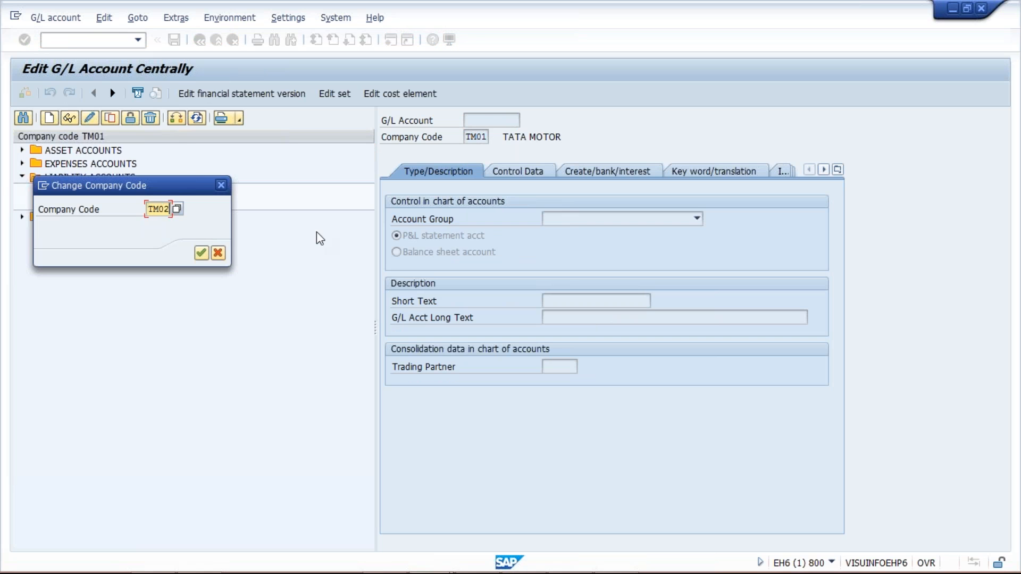
pyautogui.press('Return')
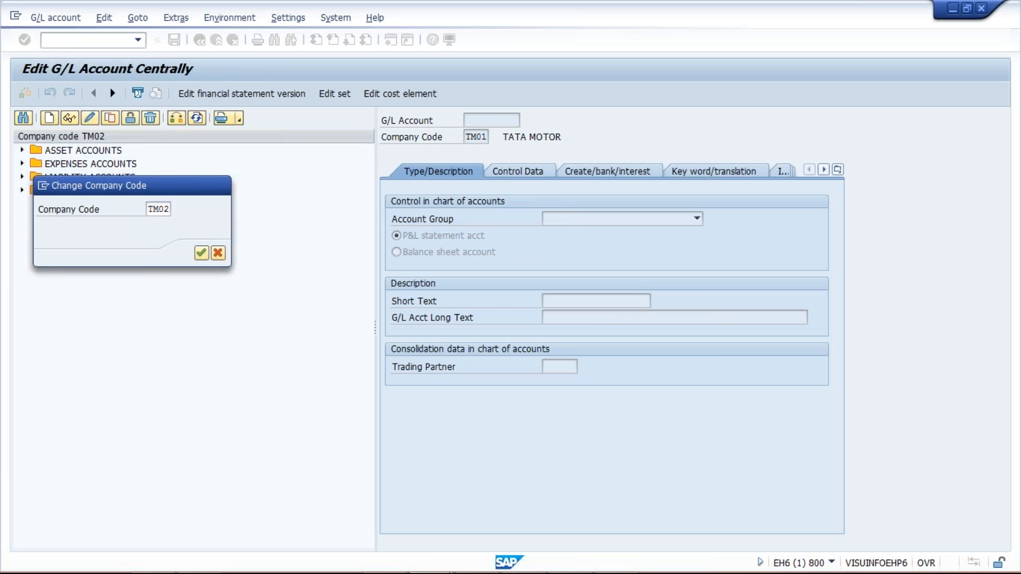
# Step: Expand the expenses and liability account folders of company code TM02
pyautogui.click(22, 164)
pyautogui.click(22, 217)
pyautogui.click(179, 458)
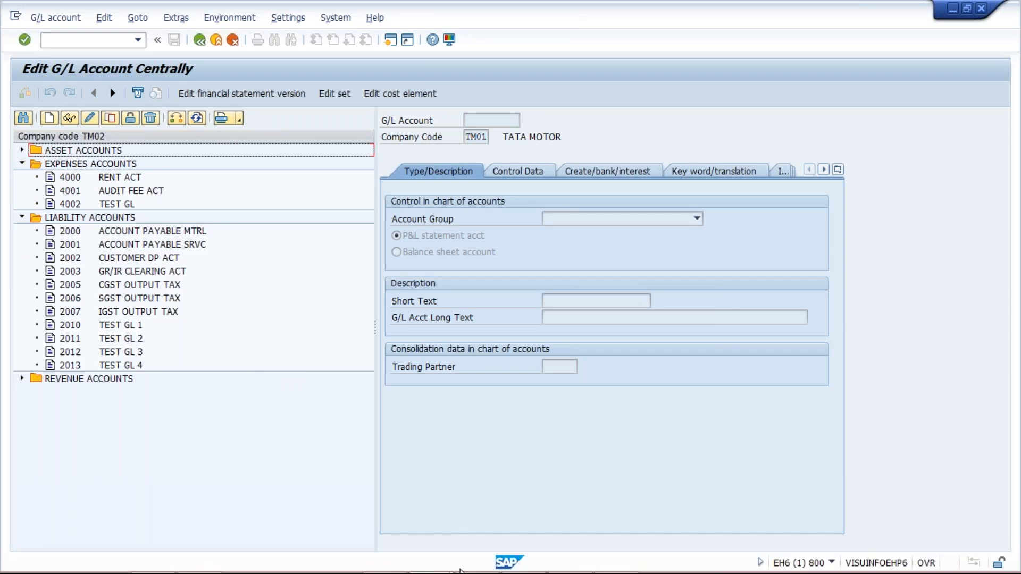
# Step: Switch to the Excel workbook and go over the TS02 and TCOA entries in row 4
pyautogui.click(527, 558)
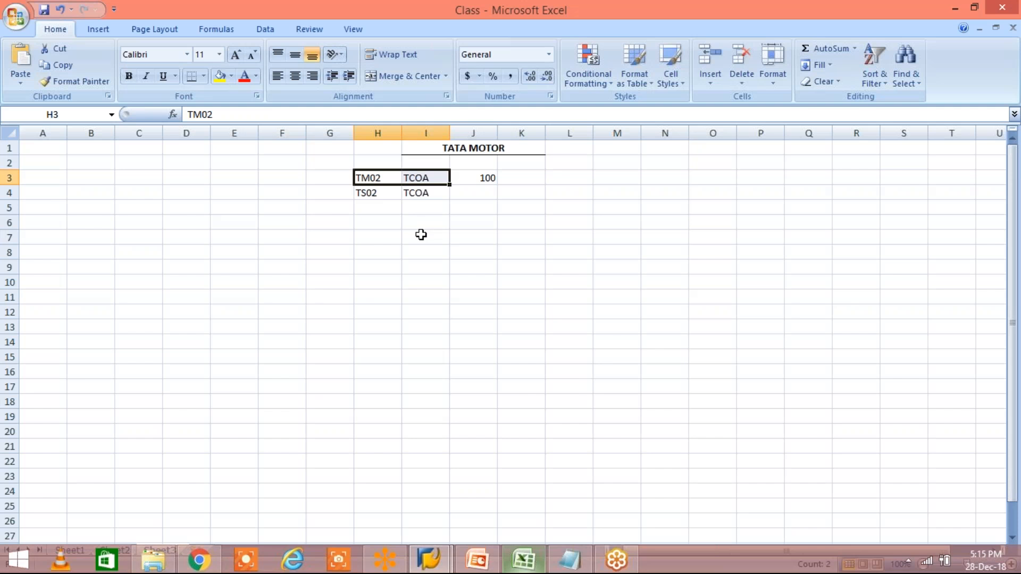
pyautogui.click(418, 193)
pyautogui.click(366, 193)
pyautogui.click(406, 193)
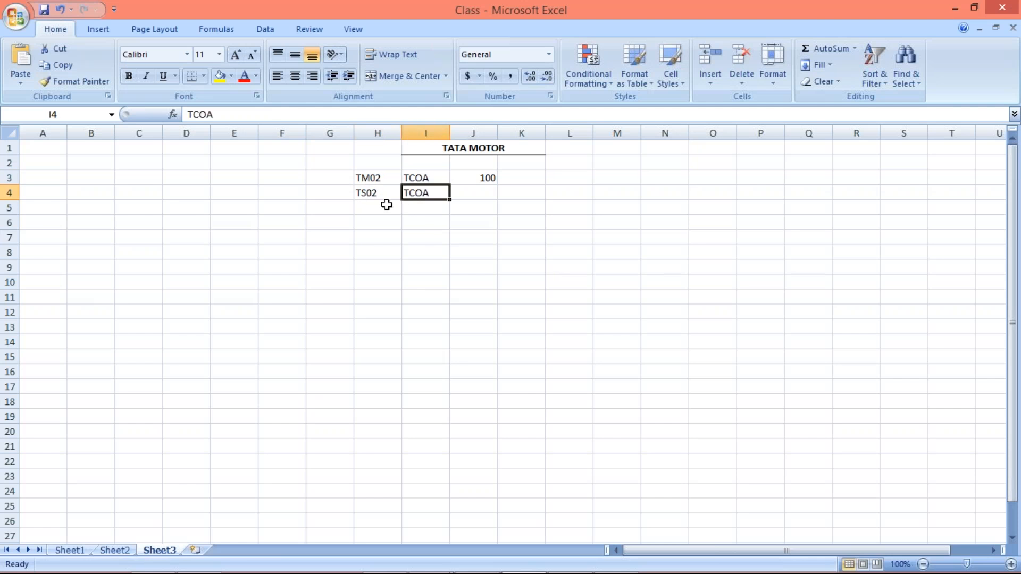
pyautogui.click(386, 206)
pyautogui.click(378, 192)
pyautogui.click(408, 194)
pyautogui.click(376, 195)
pyautogui.click(471, 193)
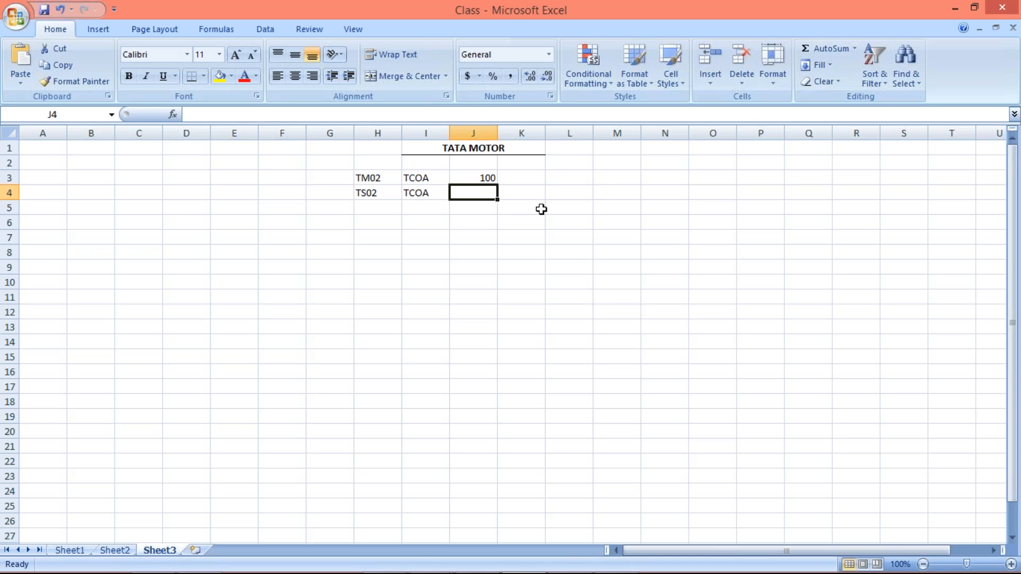
# Step: Enter COA in cell K3 and CMP. CD. in cell L3
pyautogui.click(523, 181)
pyautogui.write('COA')
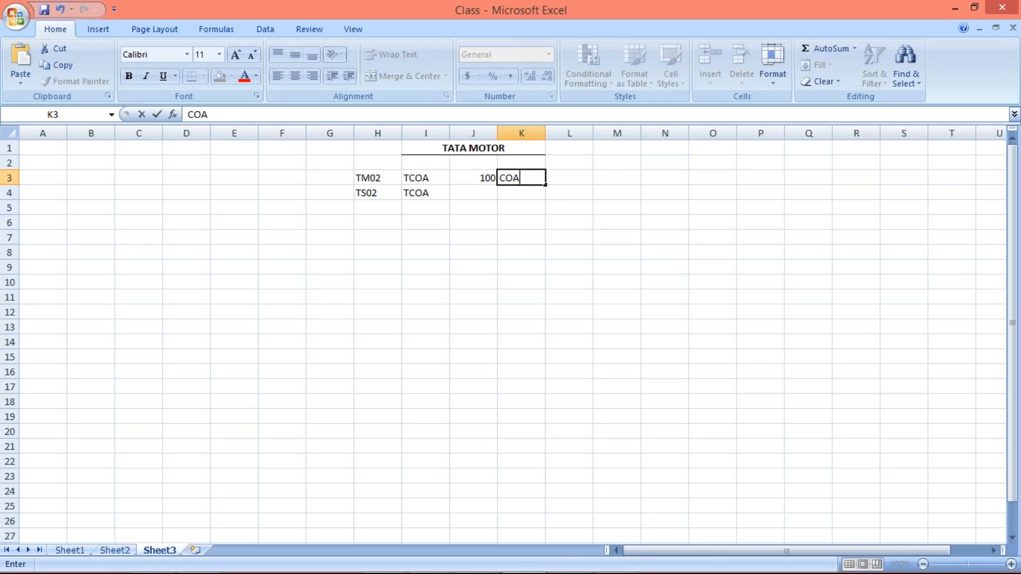
pyautogui.press('Tab')
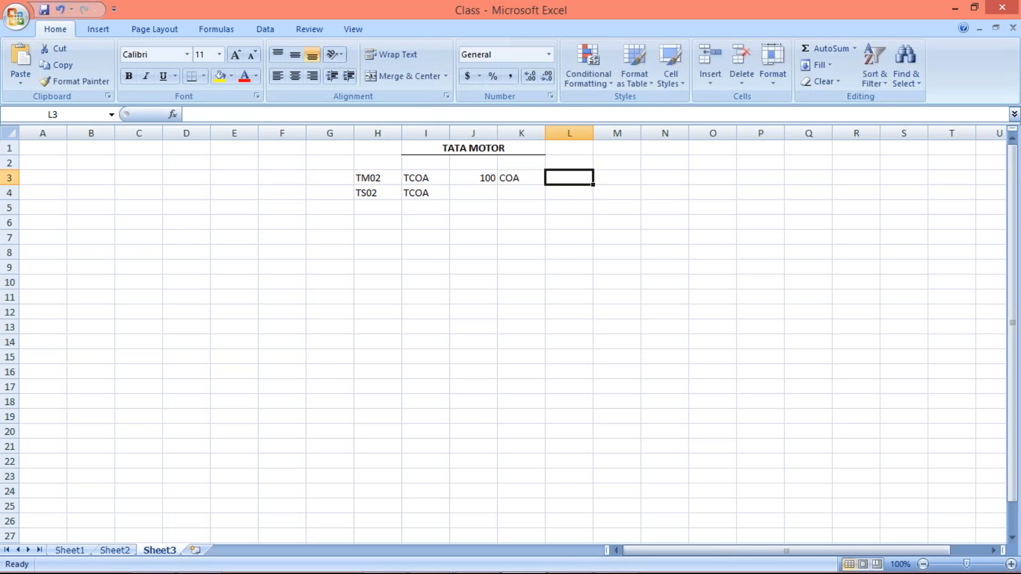
pyautogui.write('CD')
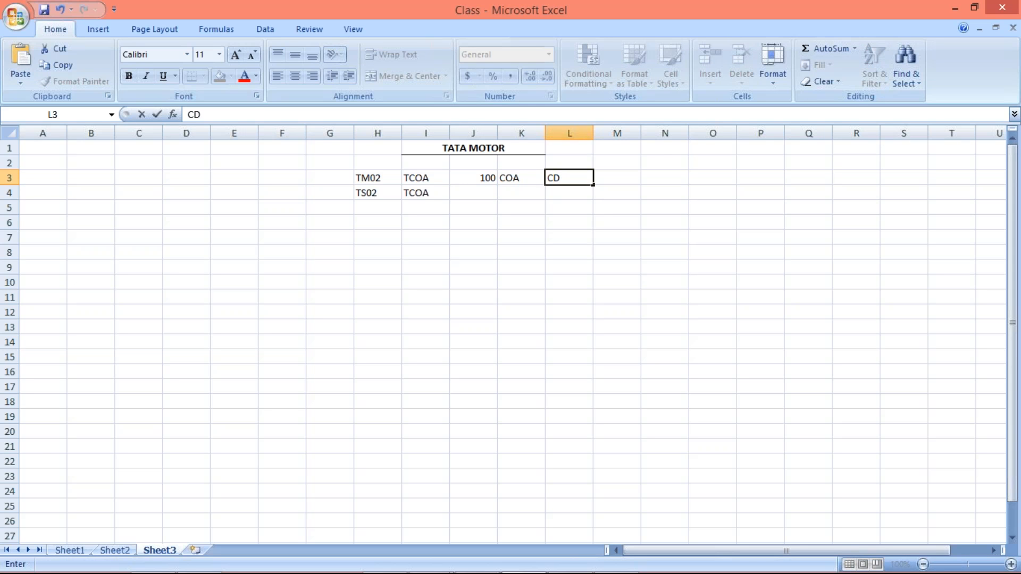
pyautogui.press('BackSpace')
pyautogui.write('MP. CD.')
pyautogui.press('Return')
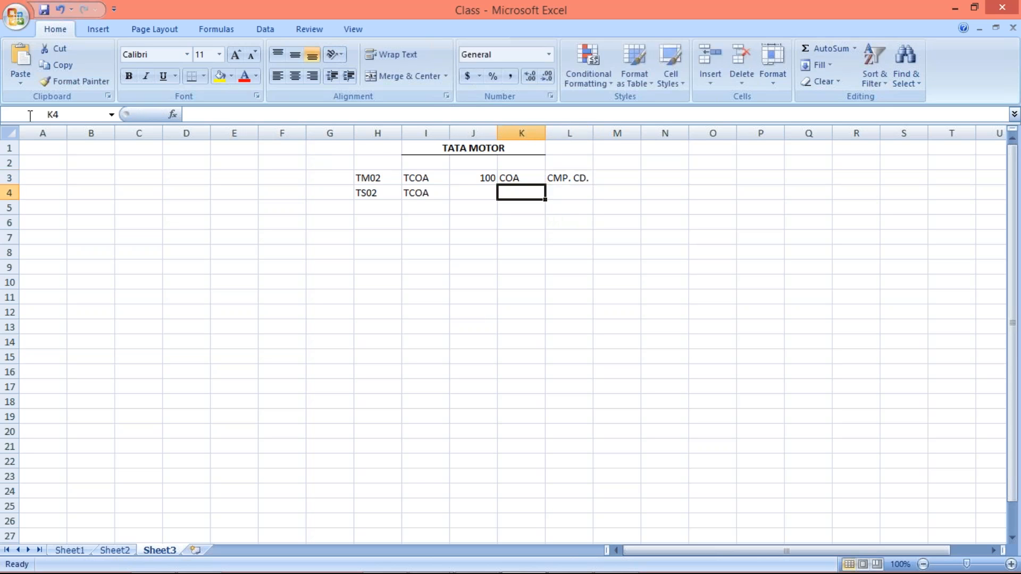
# Step: Center the contents of all cells on the sheet and select the COA cell in row 3
pyautogui.click(6, 134)
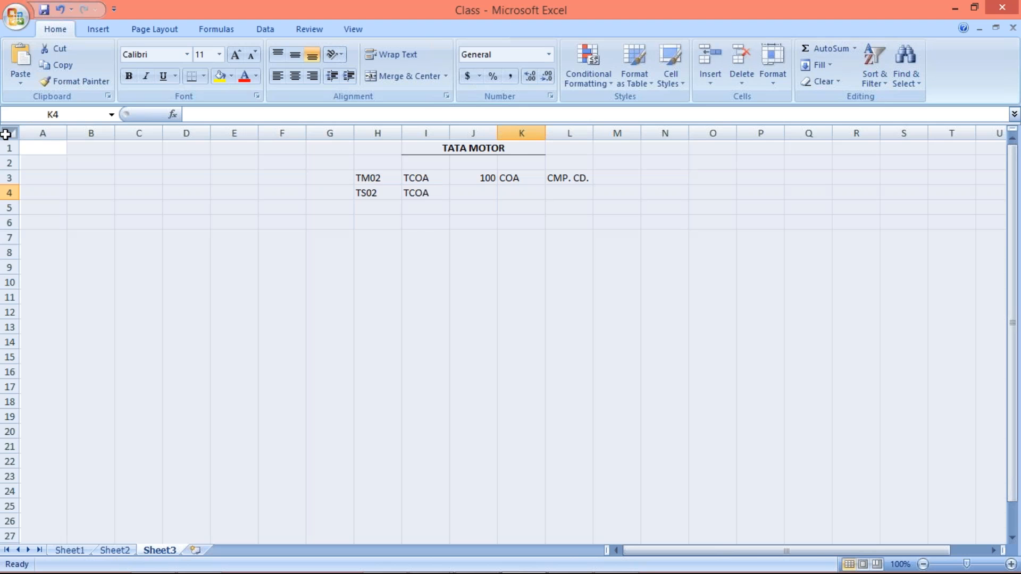
pyautogui.click(295, 76)
pyautogui.click(520, 178)
pyautogui.click(574, 176)
pyautogui.click(521, 177)
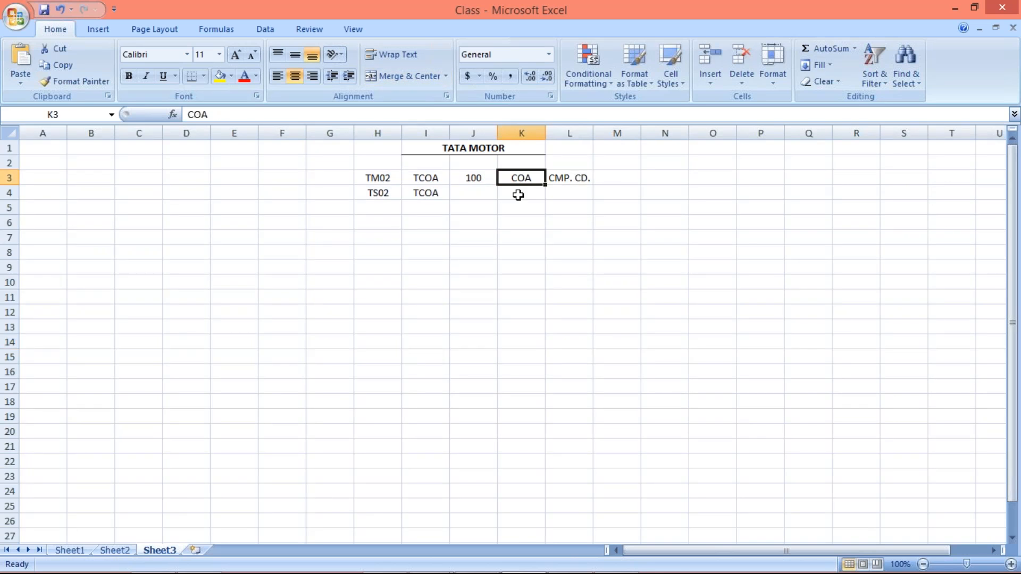
# Step: Switch to SAP and go over the Type/Description, Control Data and Create/bank/interest sections of the G/L account
pyautogui.hotkey('alt', 'Tab')
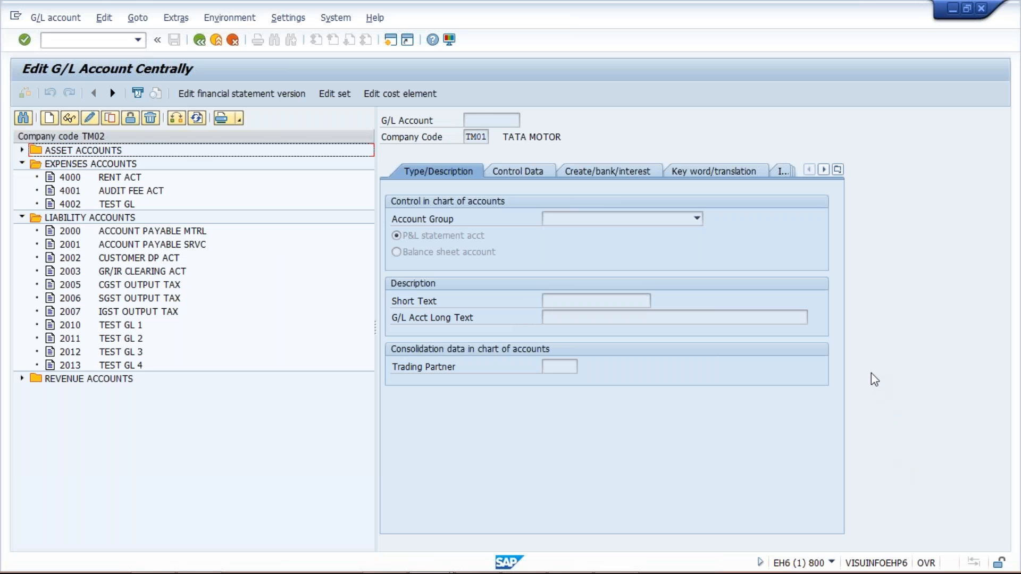
pyautogui.hotkey('ctrl', '2')
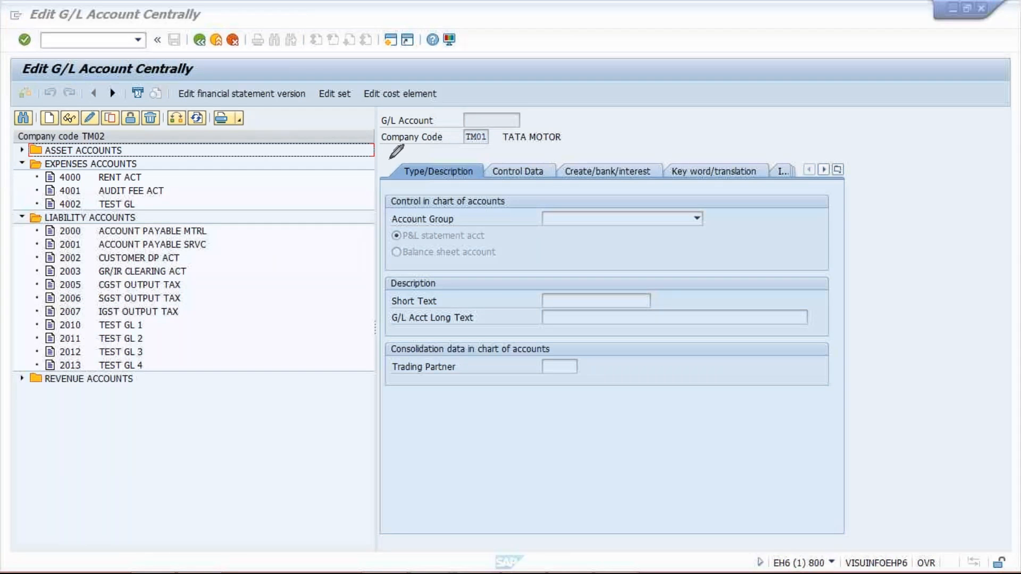
pyautogui.moveTo(391, 158)
pyautogui.mouseDown()
pyautogui.moveTo(561, 166)
pyautogui.moveTo(495, 158)
pyautogui.mouseUp()
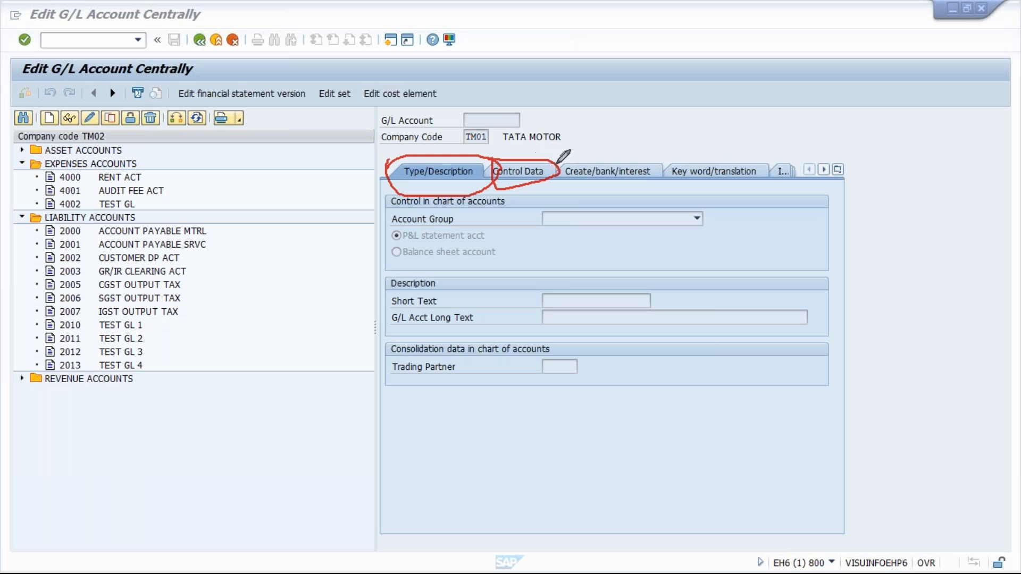
pyautogui.moveTo(665, 158)
pyautogui.mouseDown()
pyautogui.moveTo(652, 177)
pyautogui.moveTo(546, 169)
pyautogui.mouseUp()
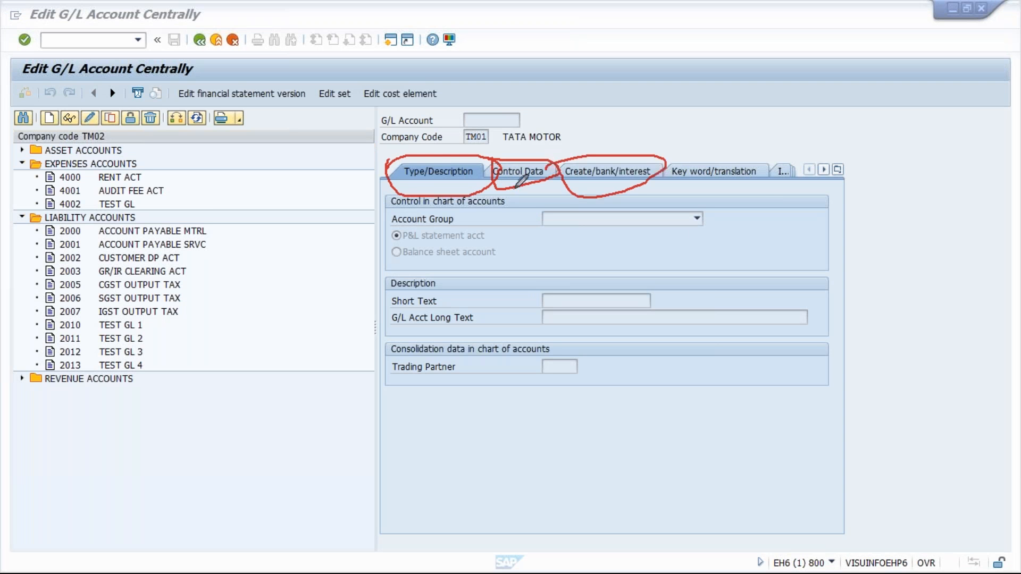
pyautogui.click(975, 367)
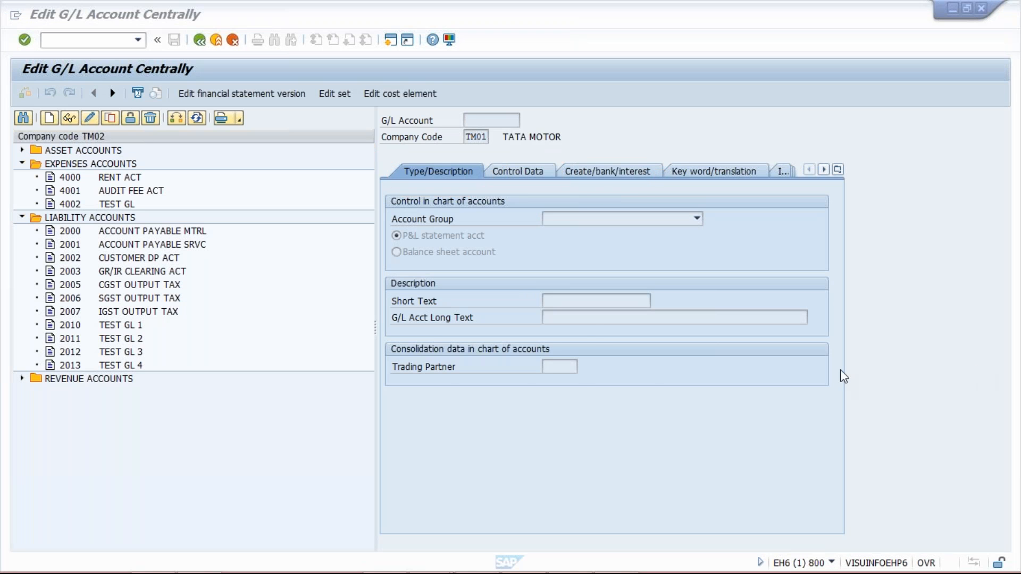
# Step: Go over company code TM02's AUDIT FEE ACT, CUSTOMER DP ACT, RENT ACT and TEST GL accounts in the account tree
pyautogui.click(125, 193)
pyautogui.click(130, 258)
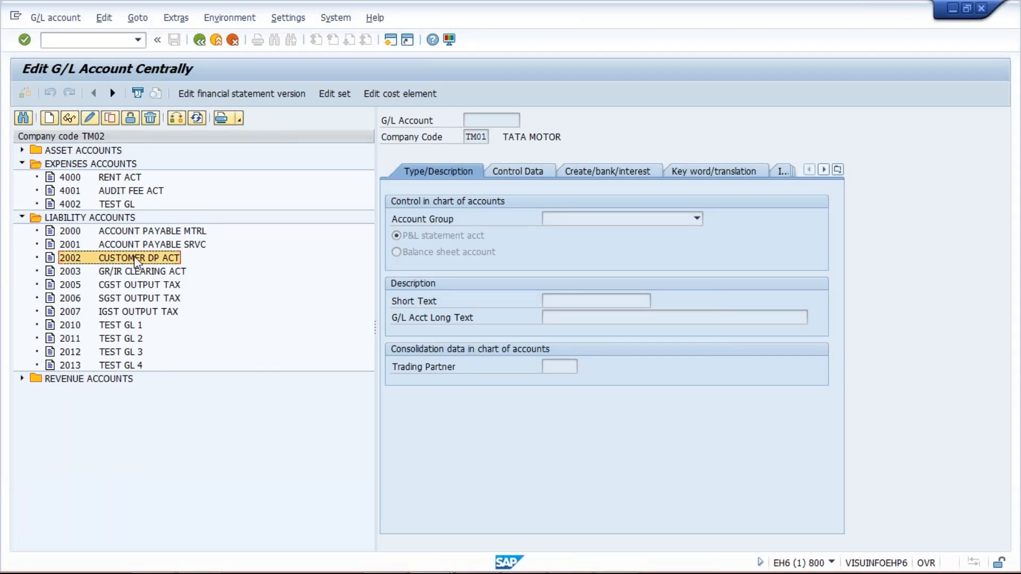
pyautogui.click(105, 180)
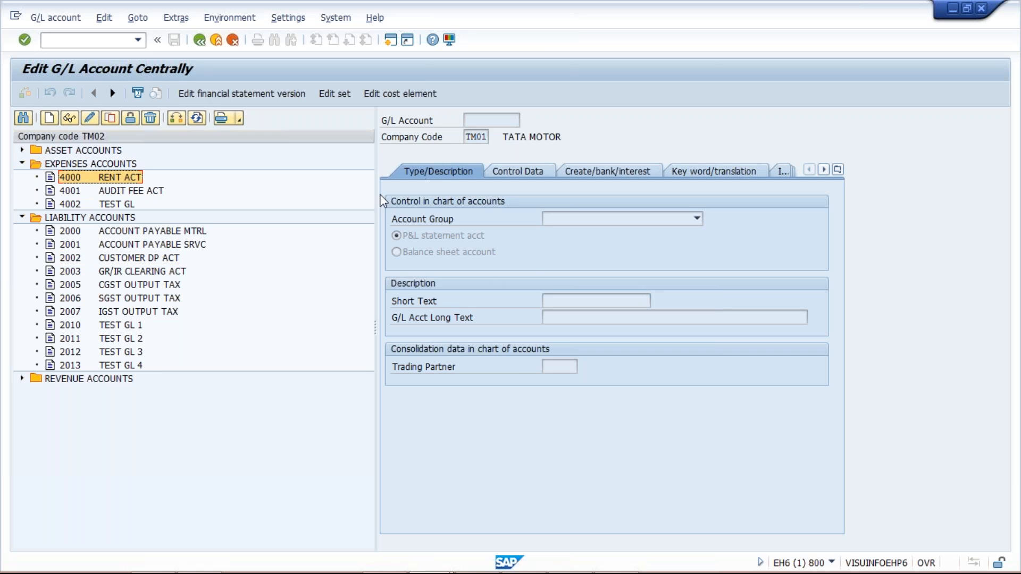
pyautogui.click(79, 205)
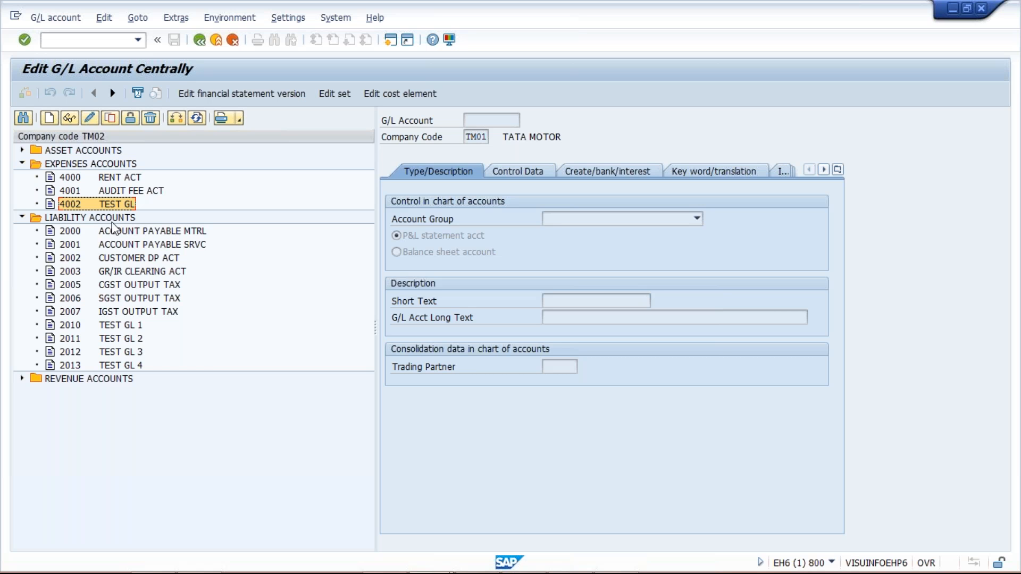
pyautogui.moveTo(643, 572)
pyautogui.click(99, 178)
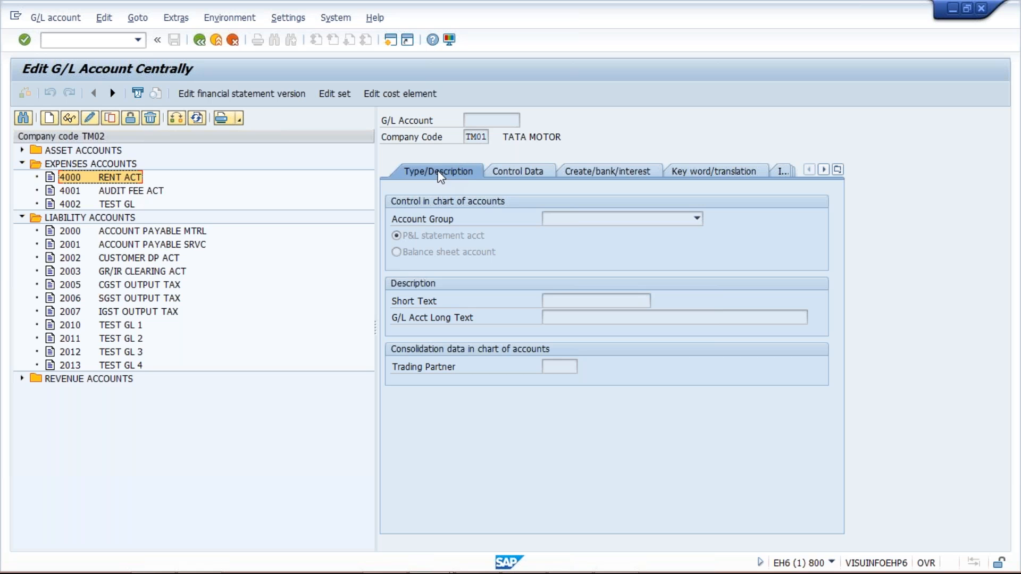
# Step: Open a new SAP session and run the transaction for editing G/L accounts at chart of accounts level
pyautogui.click(389, 40)
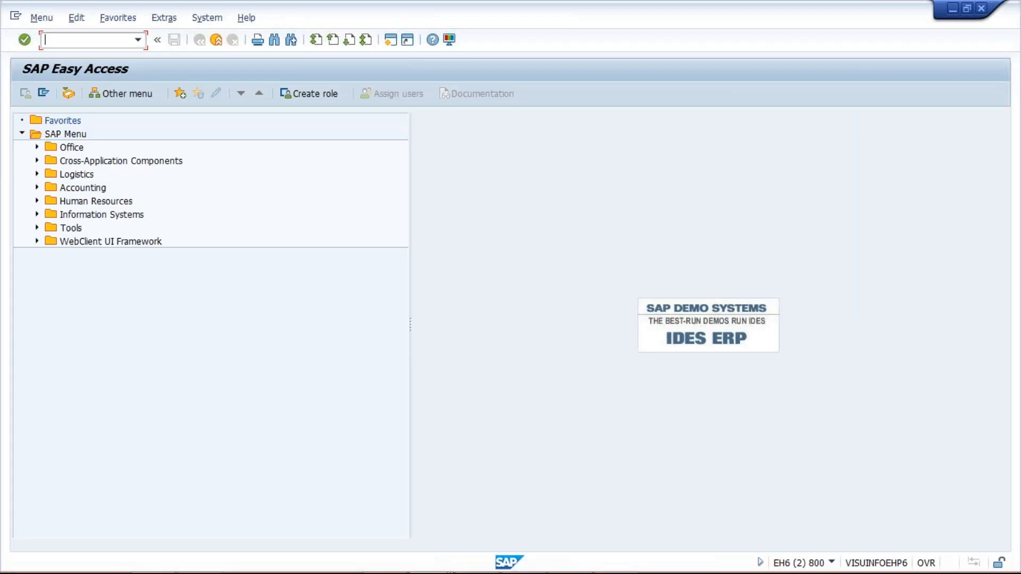
pyautogui.write('FS')
pyautogui.write('00')
pyautogui.press('Return')
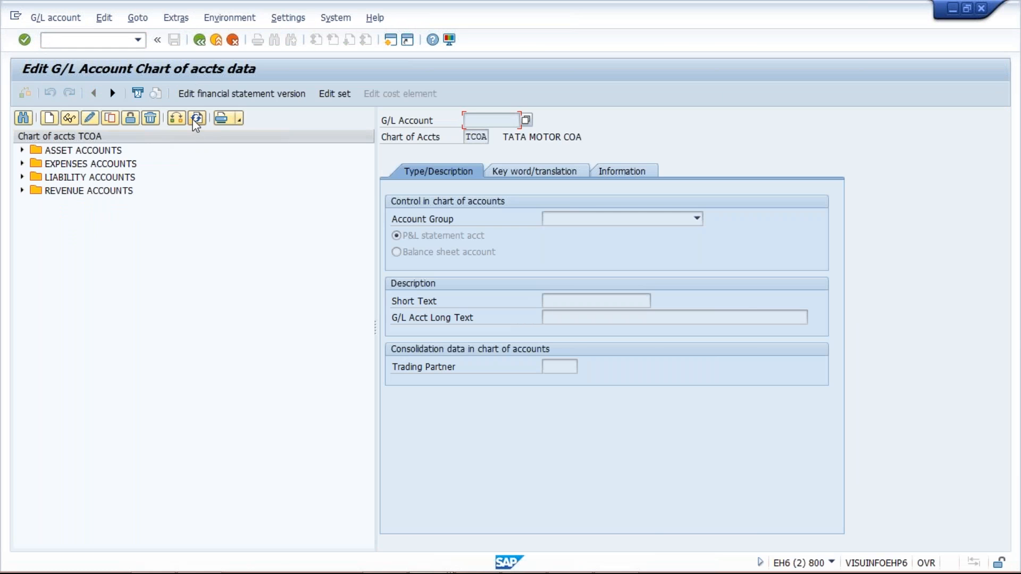
# Step: Set the tree's chart of accounts to TCOA and expand its asset, expenses, liability and revenue account folders
pyautogui.click(53, 219)
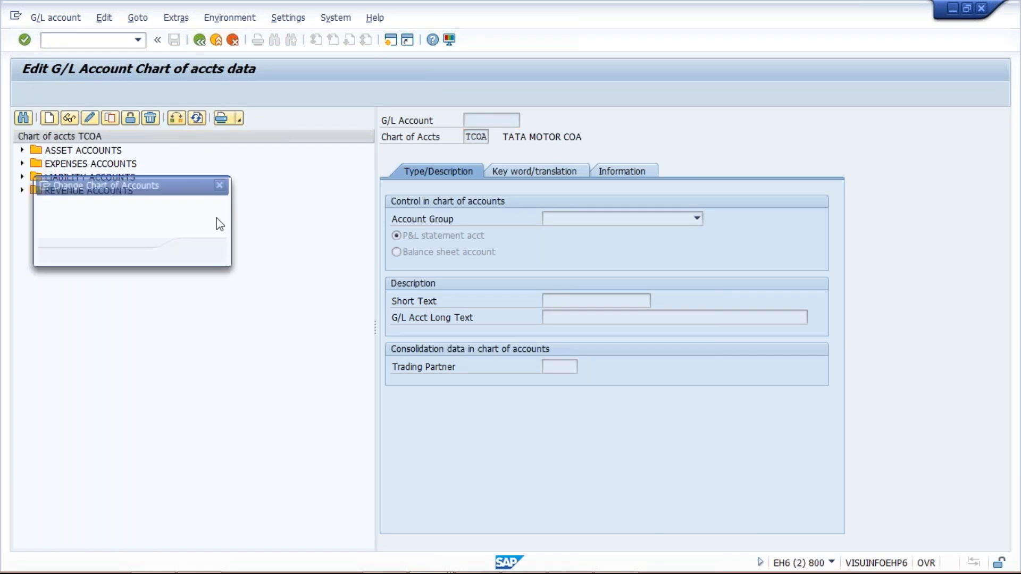
pyautogui.press('Return')
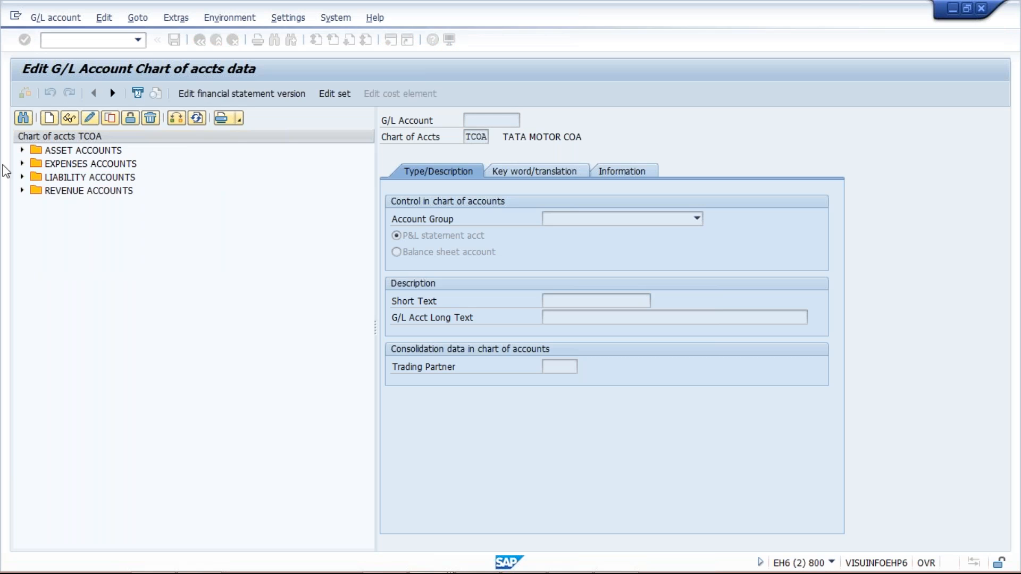
pyautogui.click(22, 270)
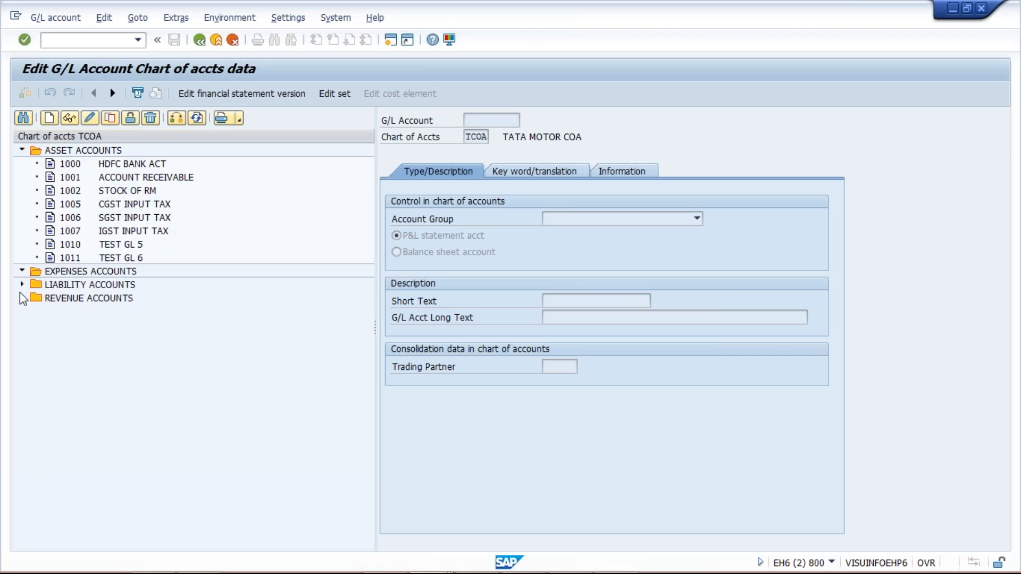
pyautogui.click(22, 325)
pyautogui.click(21, 486)
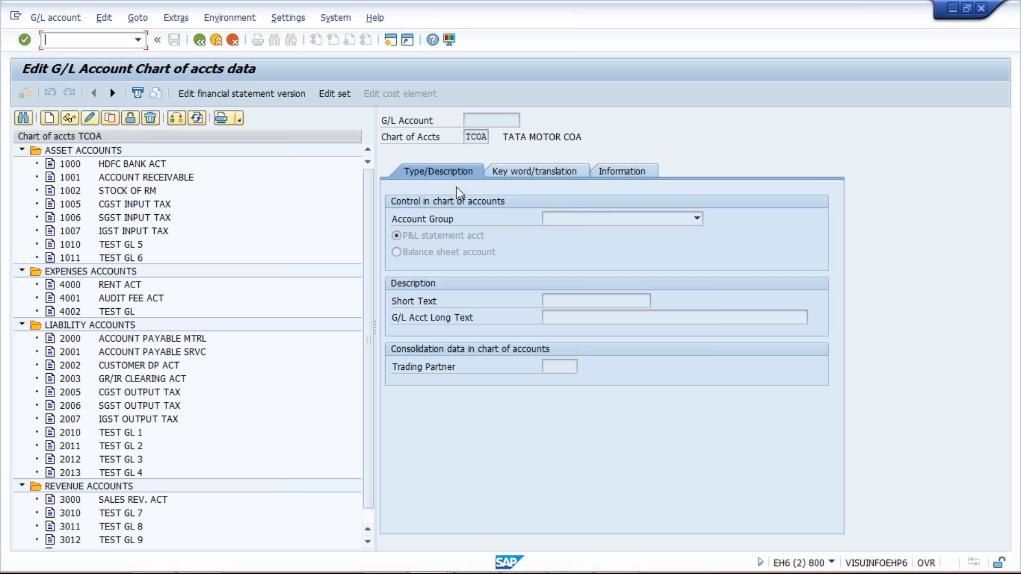
# Step: Return to the company code TM02 session and review its expense accounts and the CUSTOMER DP ACT account against the TCOA list
pyautogui.hotkey('alt', 'Tab')
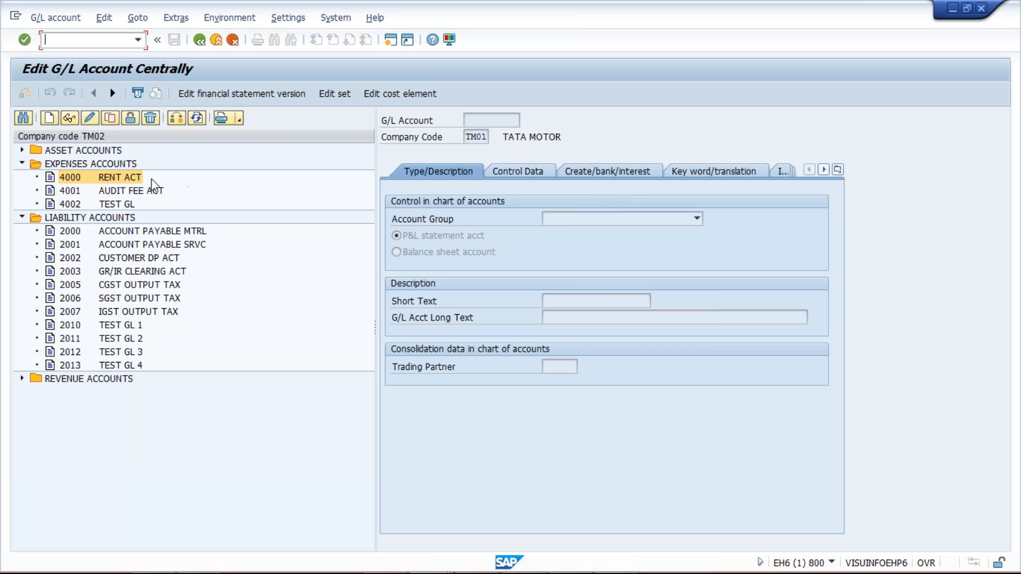
pyautogui.click(109, 177)
pyautogui.click(112, 191)
pyautogui.click(113, 204)
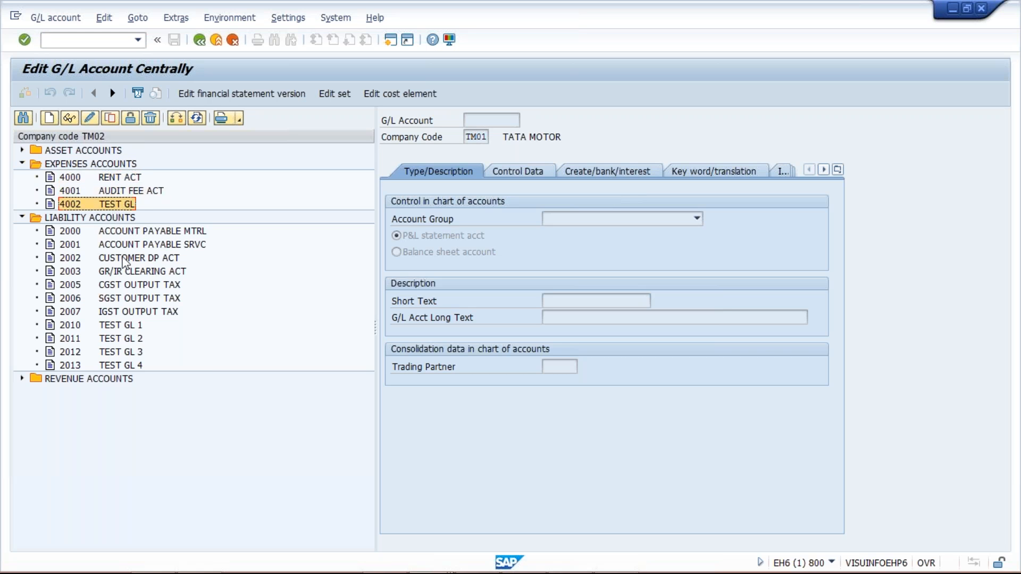
pyautogui.click(126, 258)
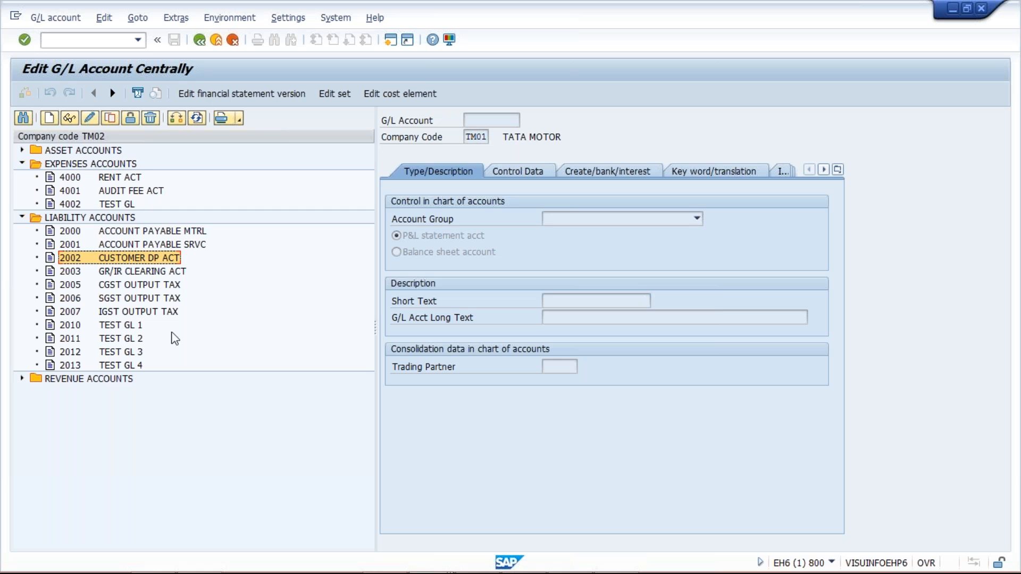
pyautogui.click(120, 178)
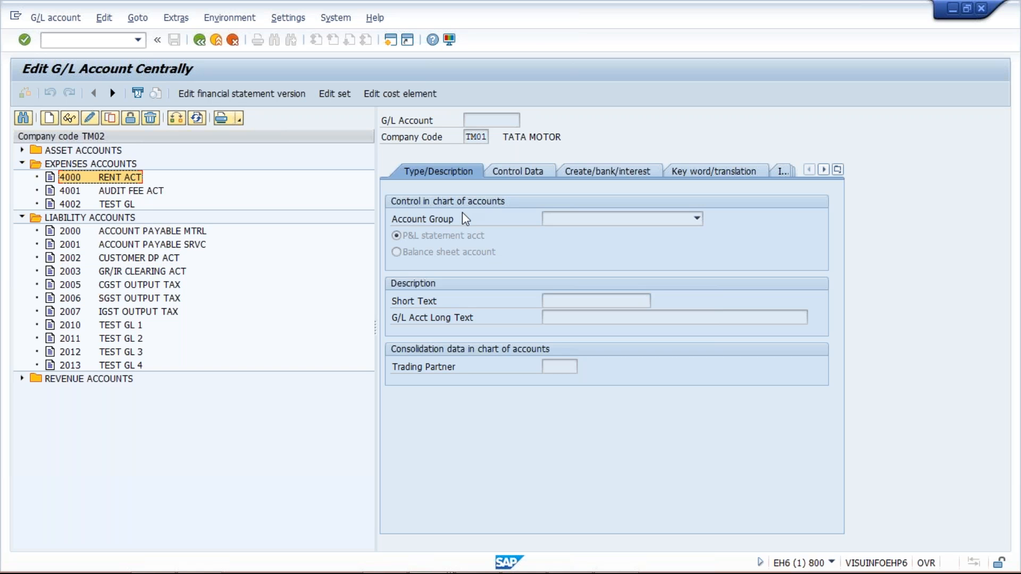
pyautogui.click(109, 191)
pyautogui.click(111, 204)
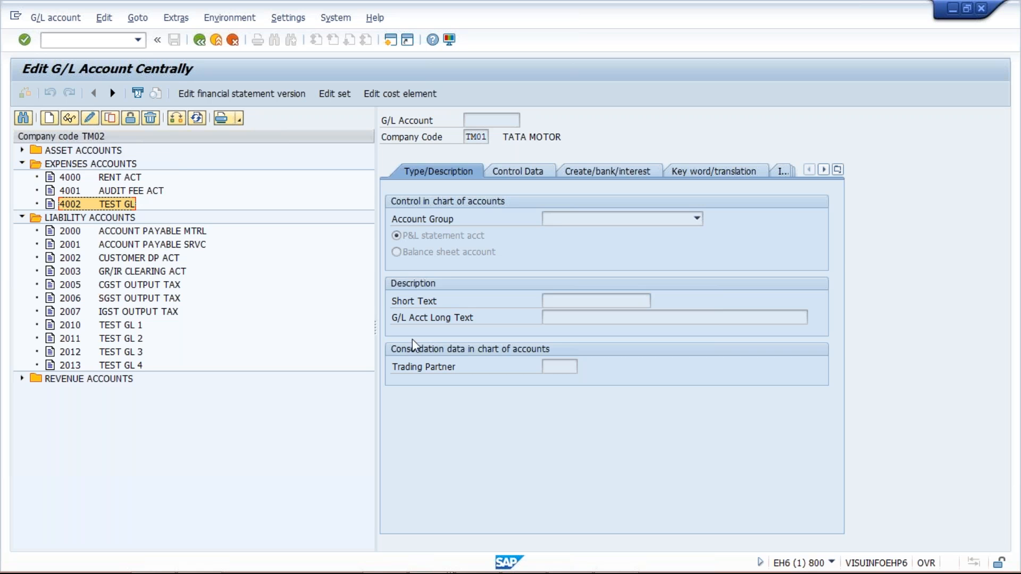
# Step: Check the TCOA session's account list, return to the TM02 session and display account 4000 RENT ACT
pyautogui.hotkey('alt', 'Tab')
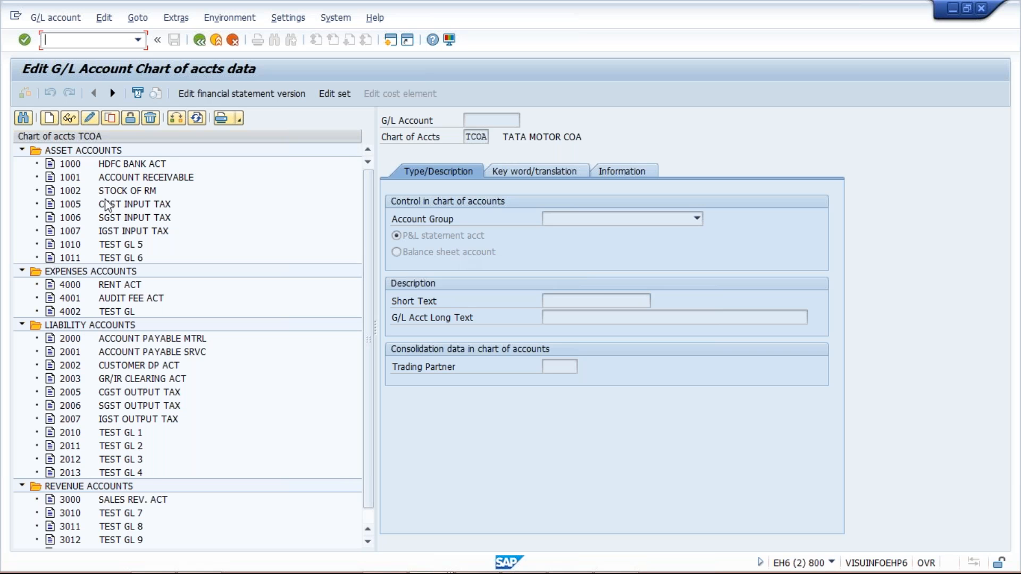
pyautogui.moveTo(511, 572)
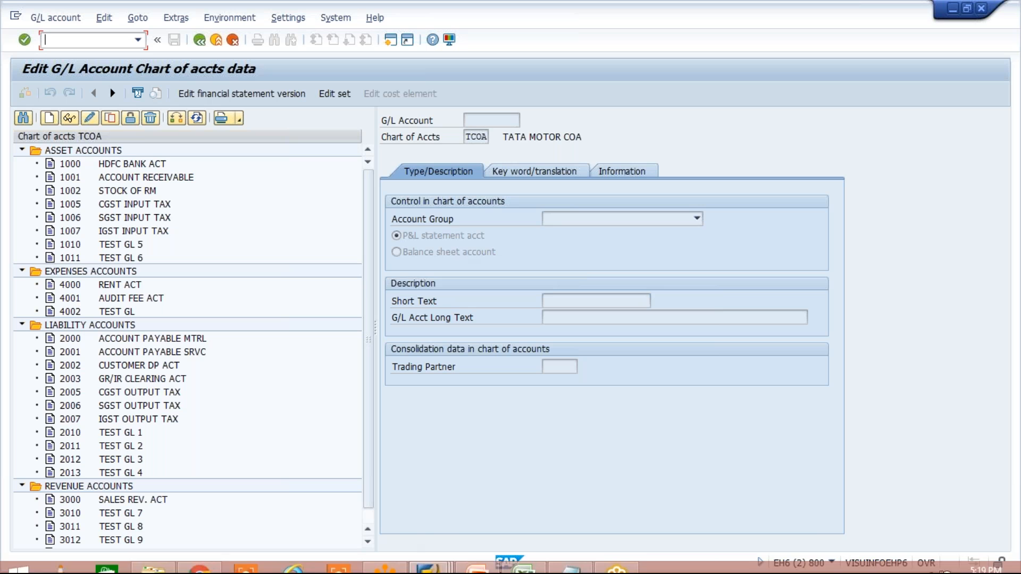
pyautogui.moveTo(438, 553)
pyautogui.click(431, 478)
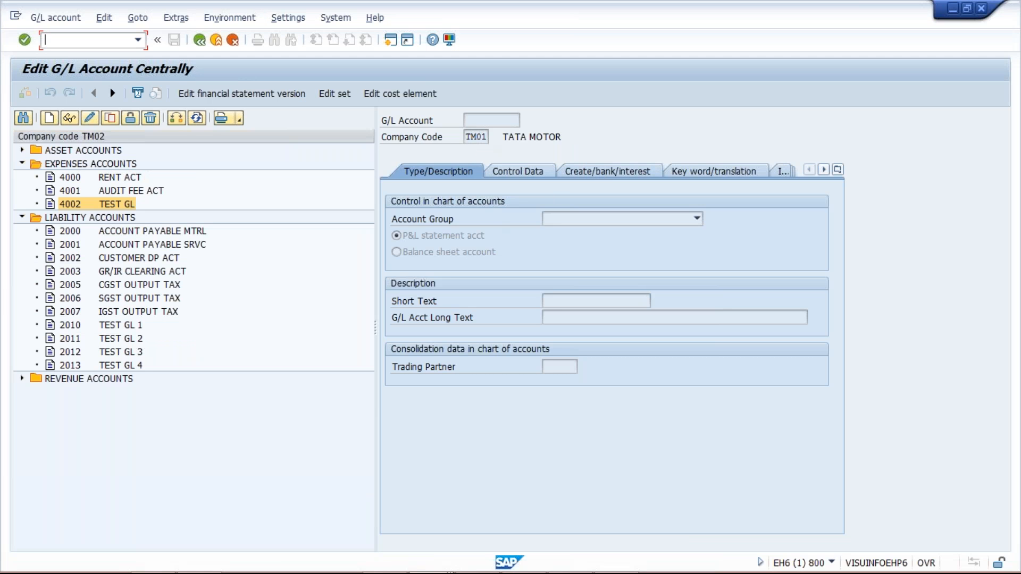
pyautogui.click(116, 178)
pyautogui.doubleClick(114, 176)
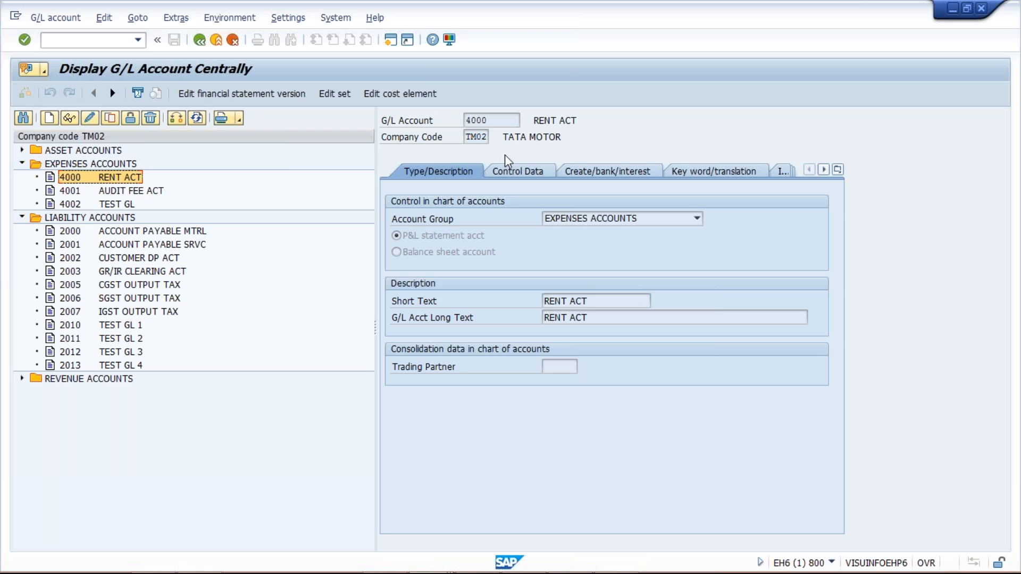
# Step: Examine the G/L account number and company code fields of the displayed RENT ACT account
pyautogui.click(485, 121)
pyautogui.moveTo(485, 121); pyautogui.dragTo(459, 121)
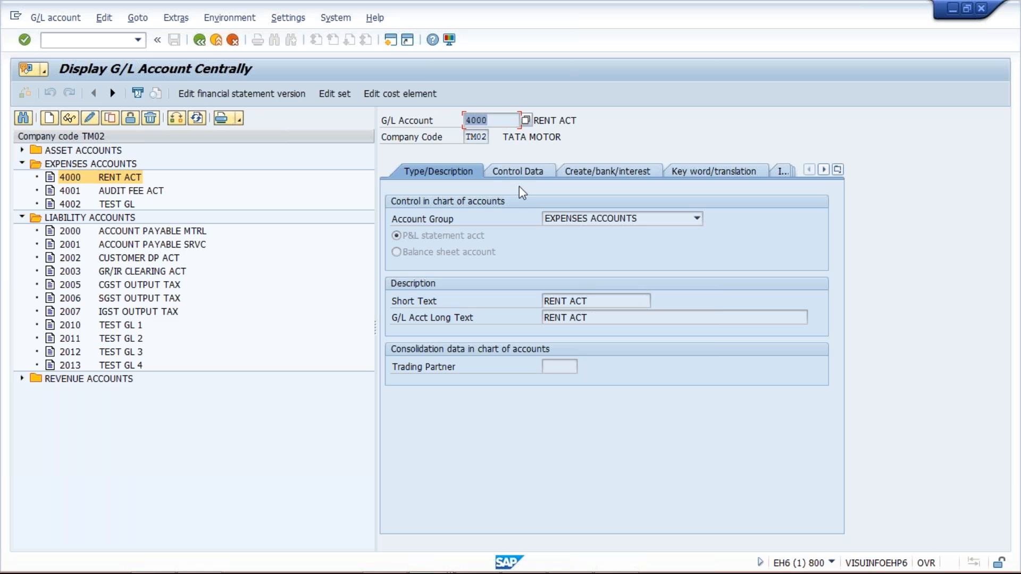
pyautogui.click(475, 137)
pyautogui.doubleClick(475, 137)
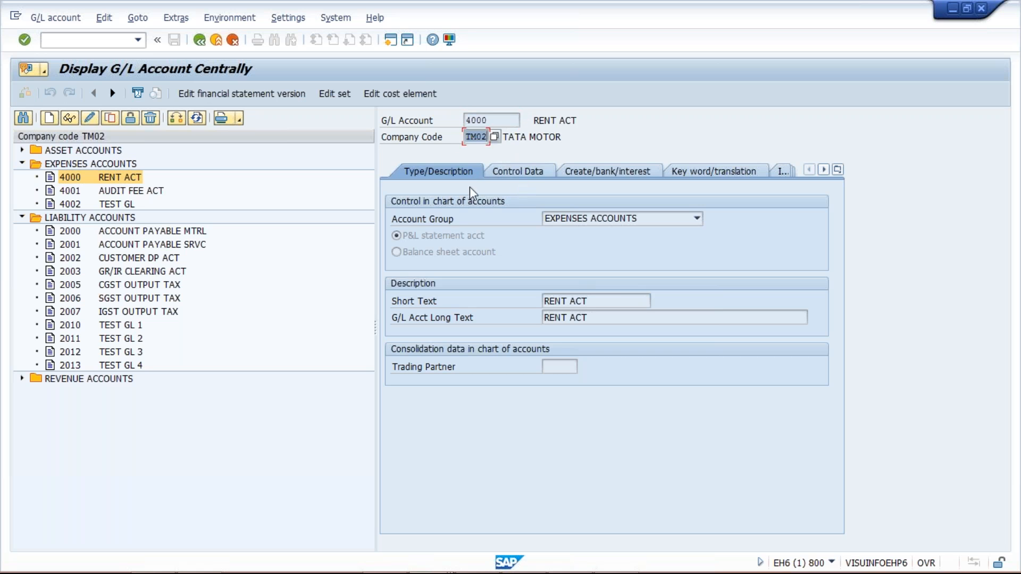
pyautogui.doubleClick(509, 121)
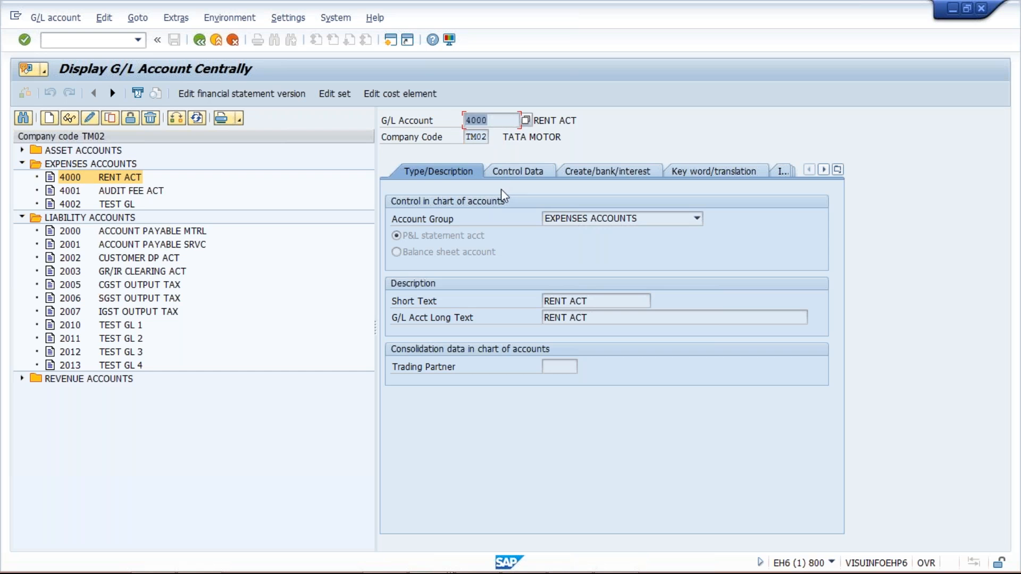
# Step: Switch to the TCOA chart of accounts session and display account 4000 RENT ACT there
pyautogui.hotkey('alt', 'Tab')
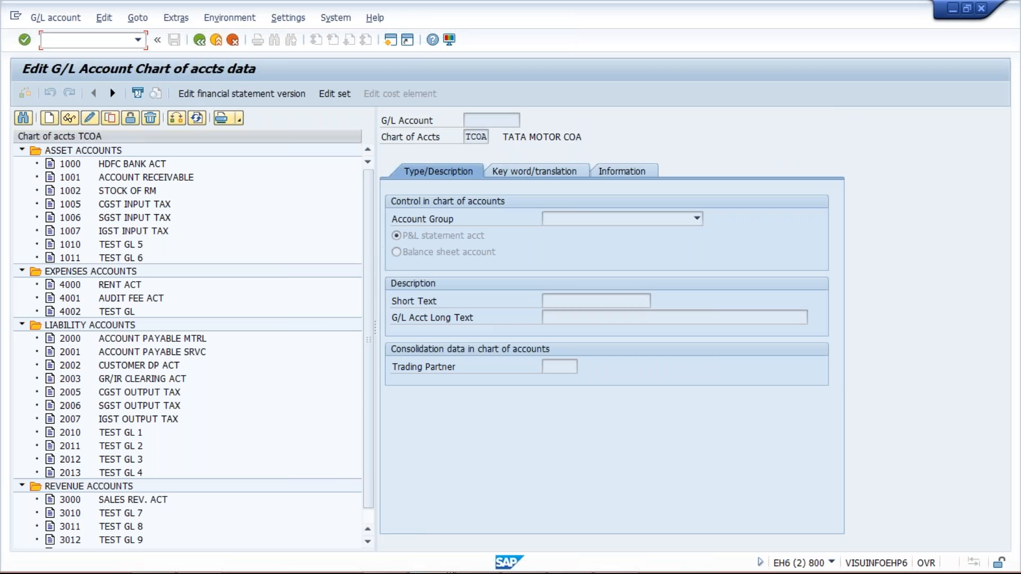
pyautogui.doubleClick(101, 285)
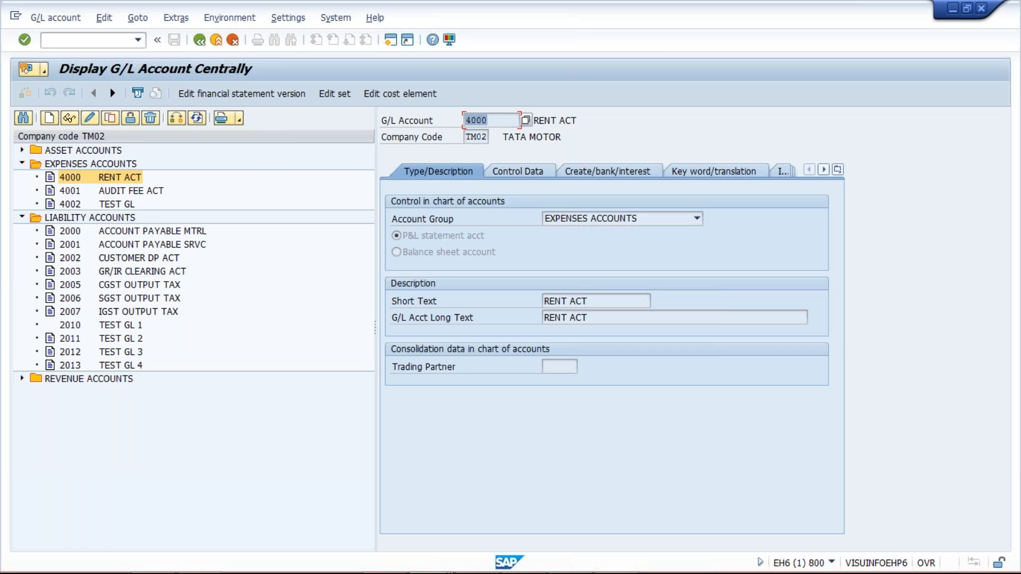
# Step: Start copying account 4000 RENT ACT from company code TM02 and check the reference account and company code fields
pyautogui.click(107, 177)
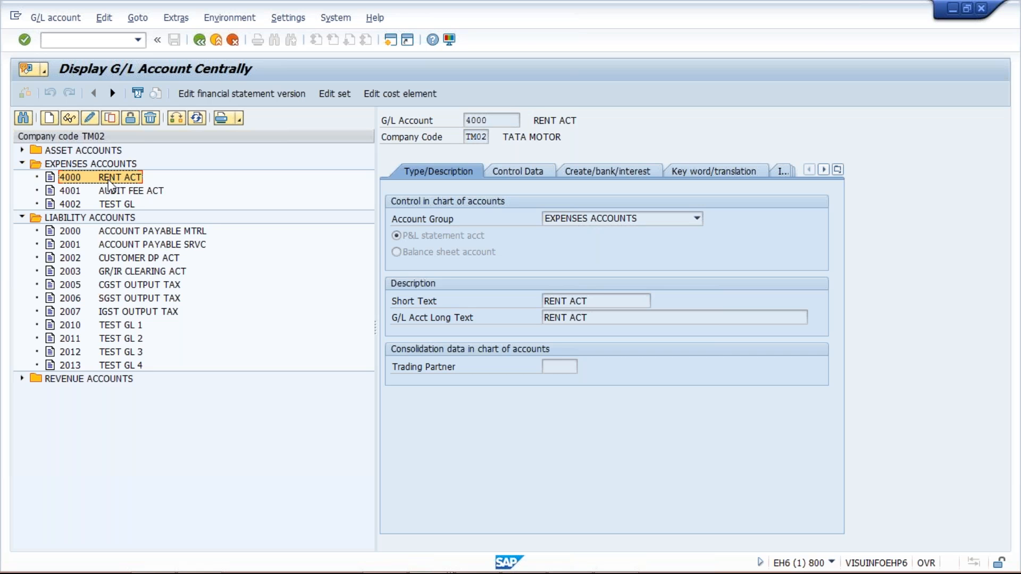
pyautogui.click(116, 121)
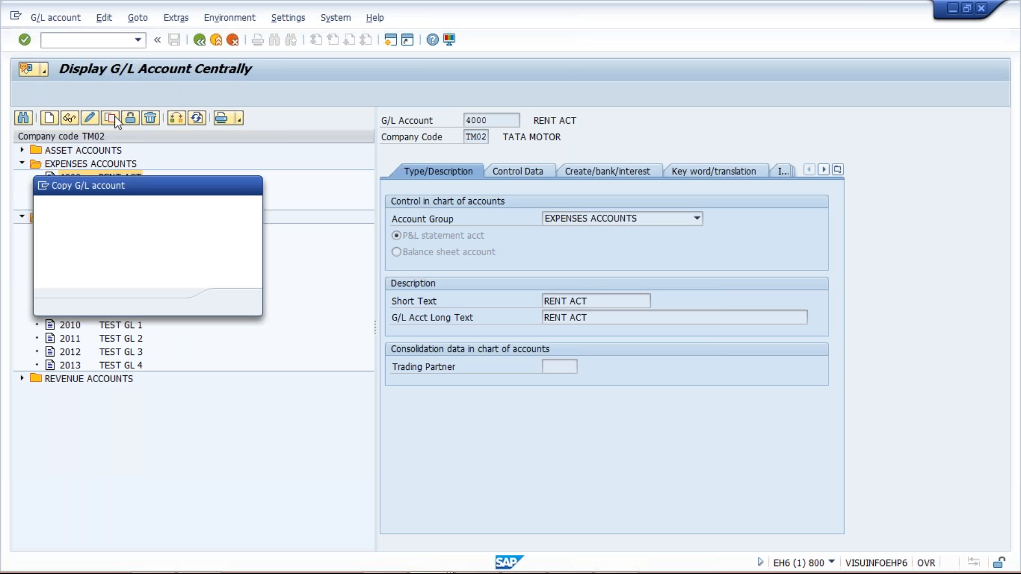
pyautogui.click(176, 210)
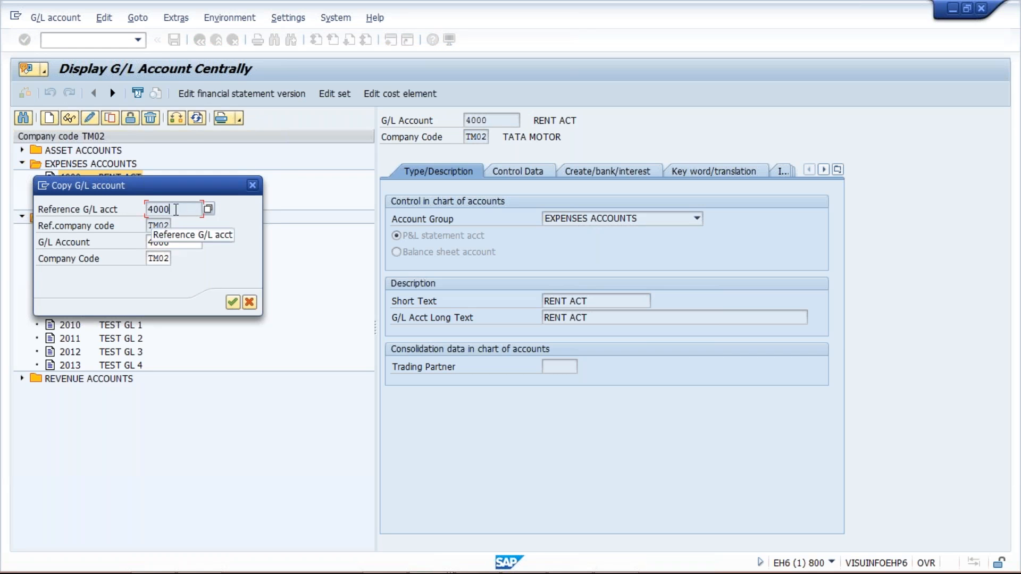
pyautogui.moveTo(173, 209); pyautogui.dragTo(133, 207)
pyautogui.click(159, 226)
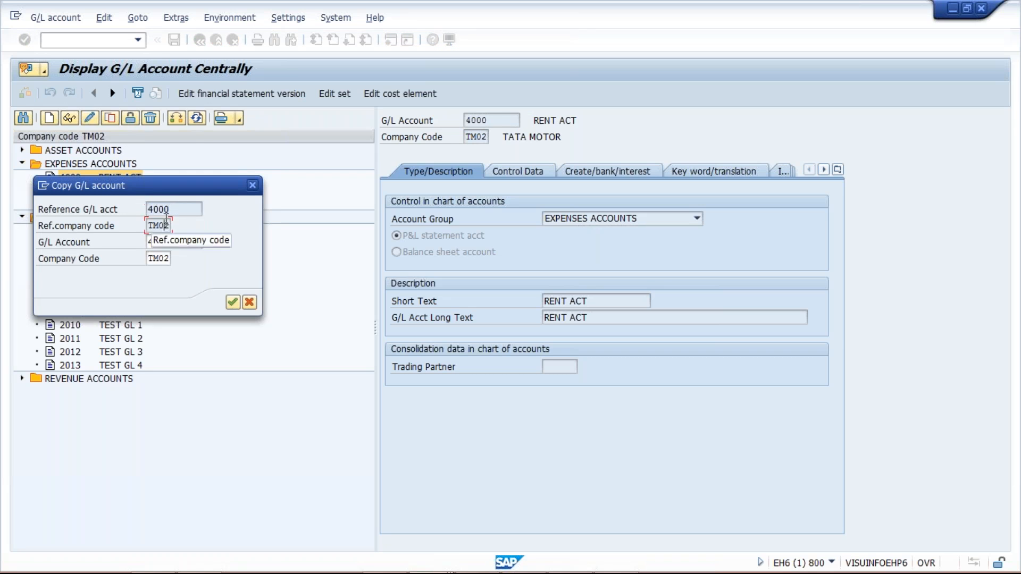
pyautogui.click(181, 246)
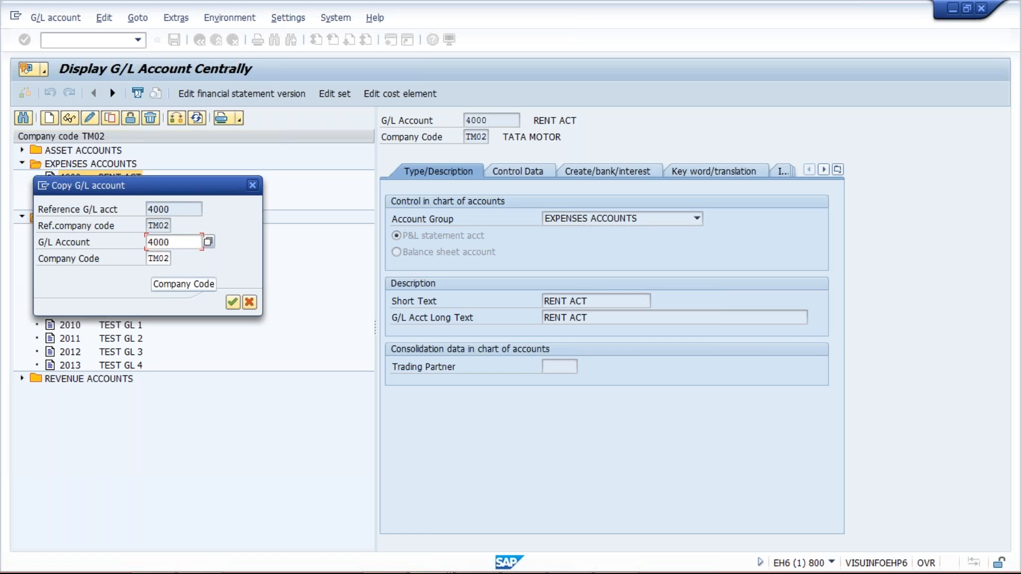
# Step: Set the target company code of the copied account to TS02, keep account number 4000, and confirm the copy
pyautogui.click(165, 259)
pyautogui.press('BackSpace')
pyautogui.press('BackSpace')
pyautogui.press('BackSpace')
pyautogui.press('BackSpace')
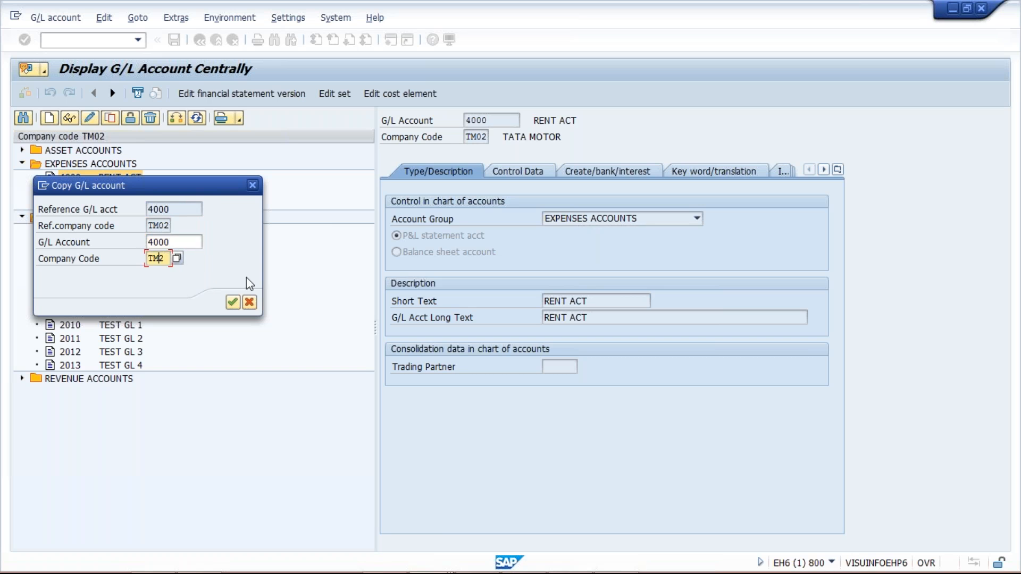
pyautogui.write('2')
pyautogui.press('BackSpace')
pyautogui.write('TS02')
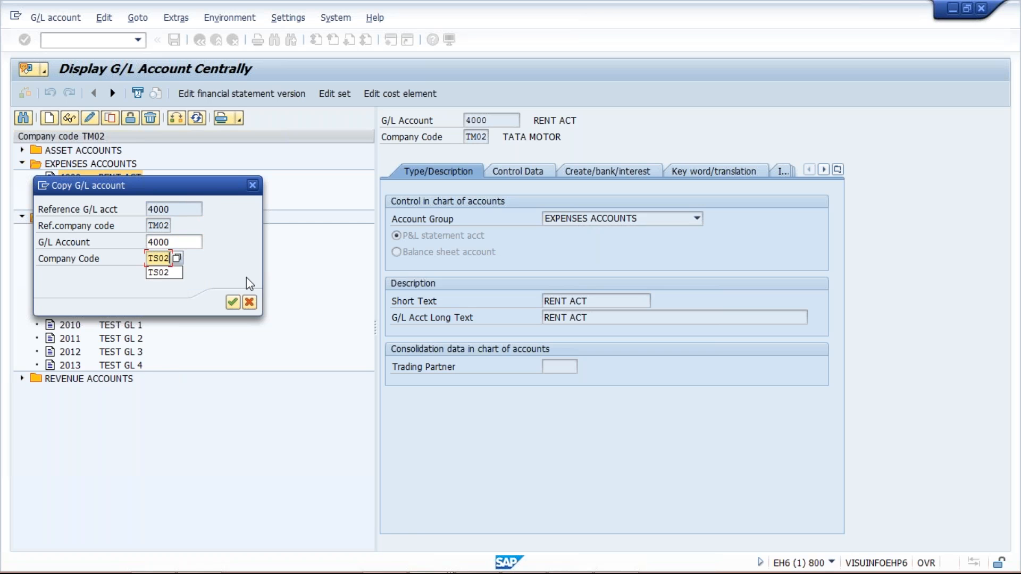
pyautogui.press('Escape')
pyautogui.press('Return')
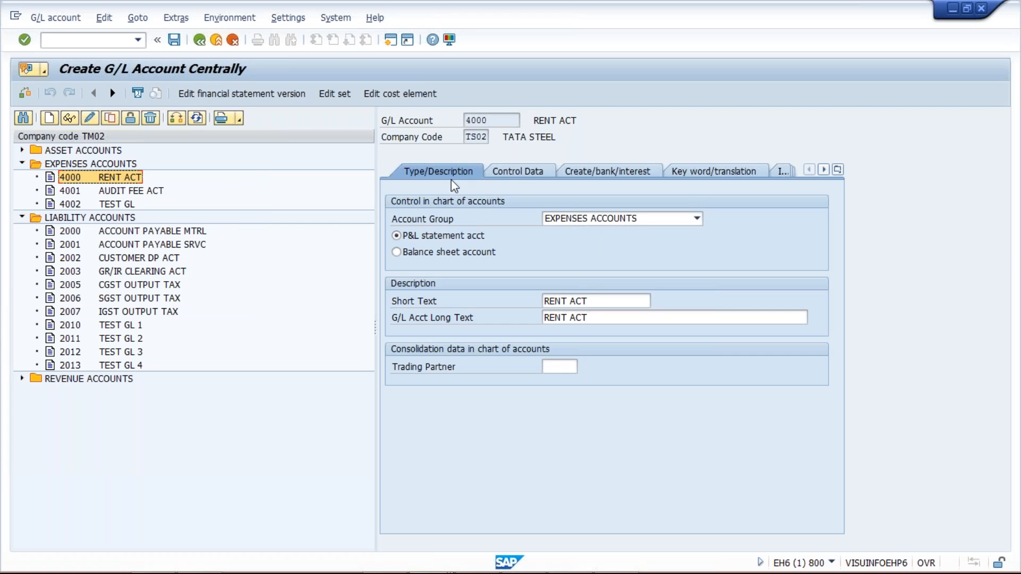
# Step: Review the control data and the create/bank/interest settings of the new TS02 RENT ACT account, and save it
pyautogui.click(526, 177)
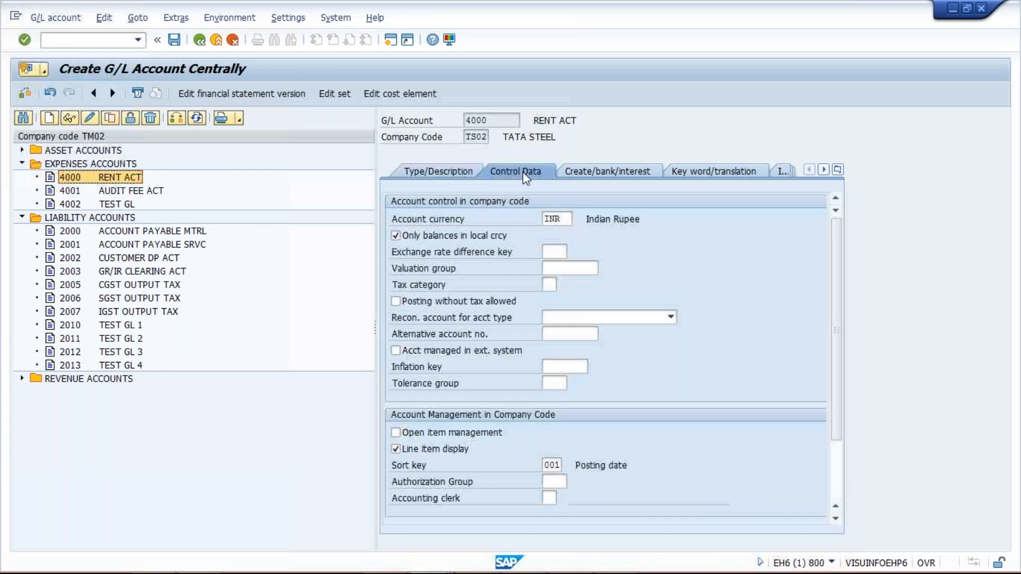
pyautogui.click(611, 173)
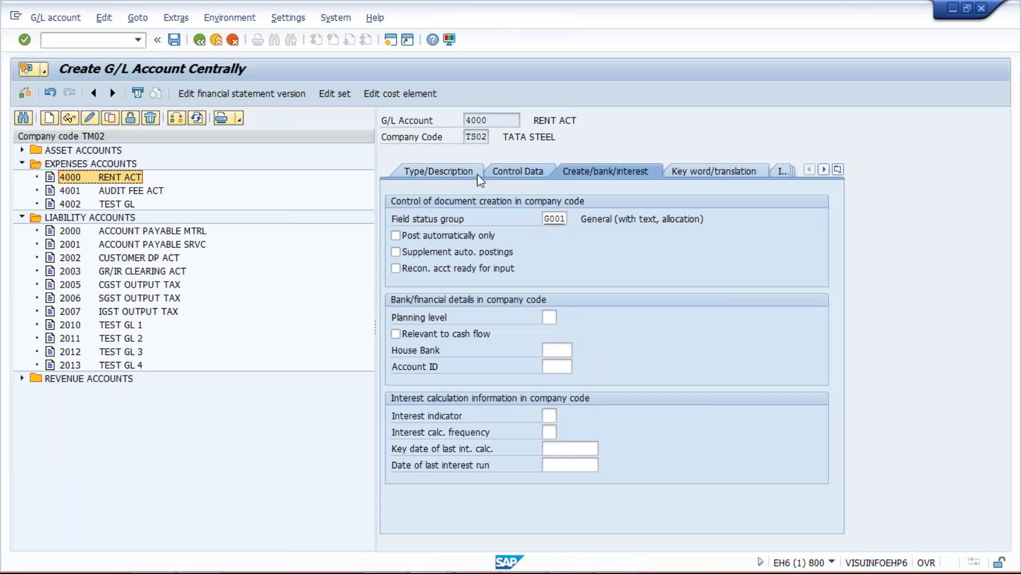
pyautogui.click(524, 173)
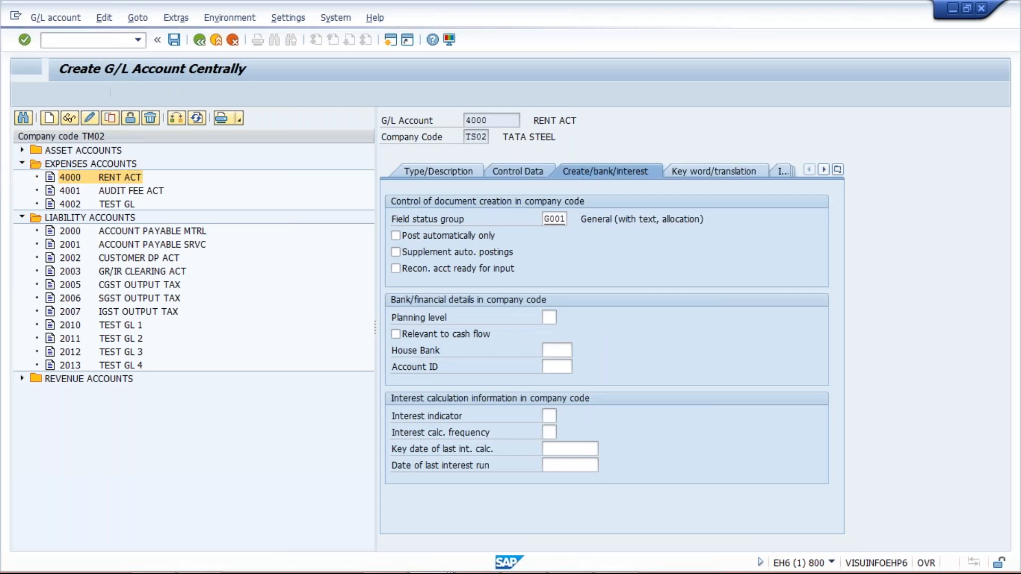
pyautogui.click(615, 174)
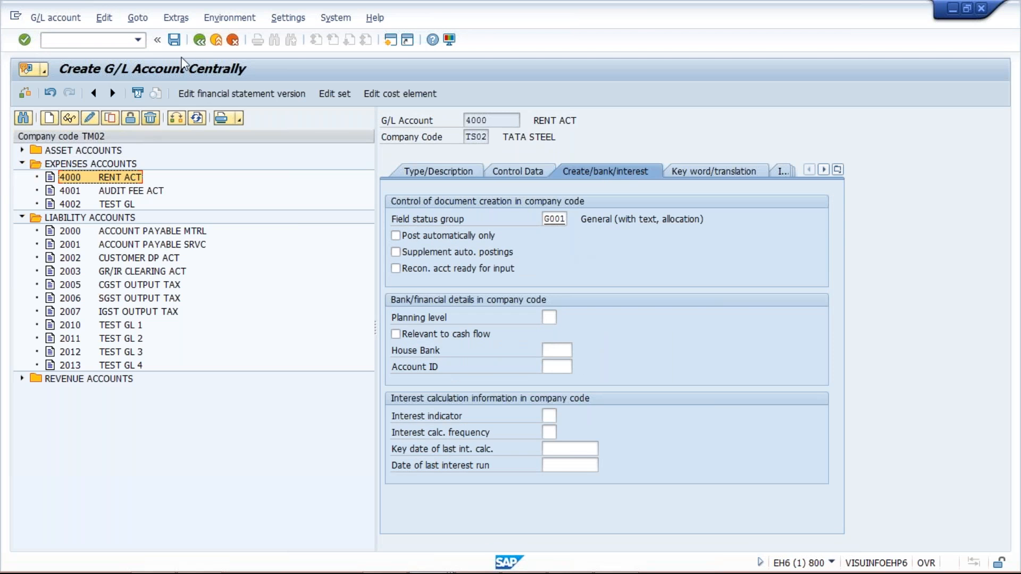
pyautogui.click(175, 42)
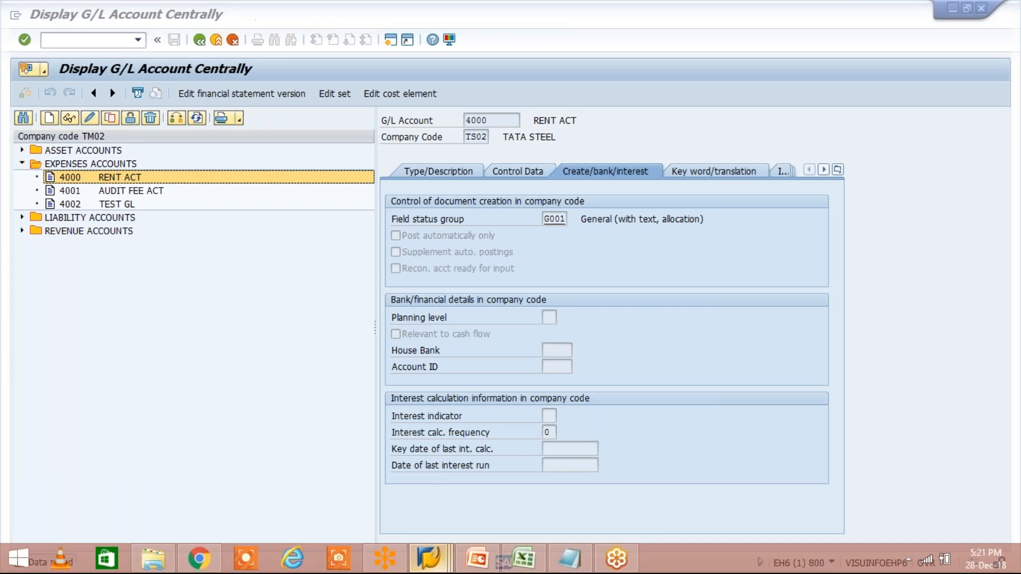
# Step: Switch to the TCOA session, run transaction /NFS00, and display account 4000 RENT ACT under the TS02 expense accounts
pyautogui.moveTo(428, 558)
pyautogui.click(595, 468)
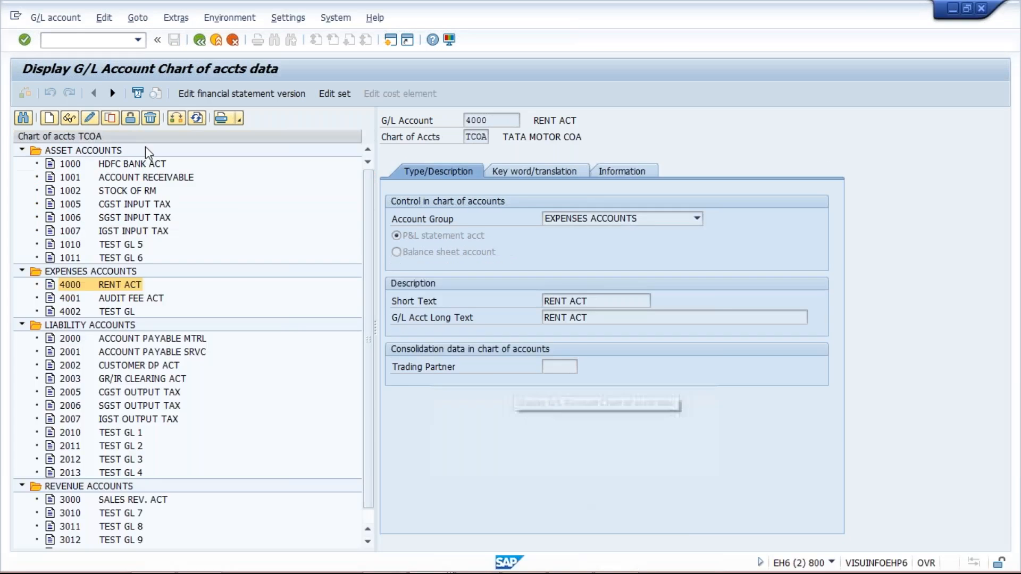
pyautogui.click(137, 40)
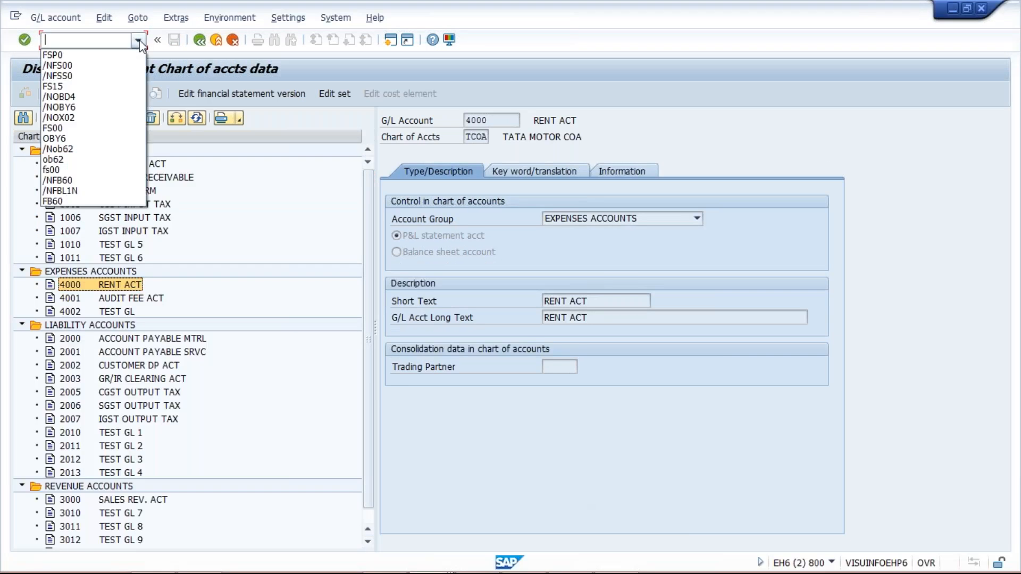
pyautogui.click(115, 69)
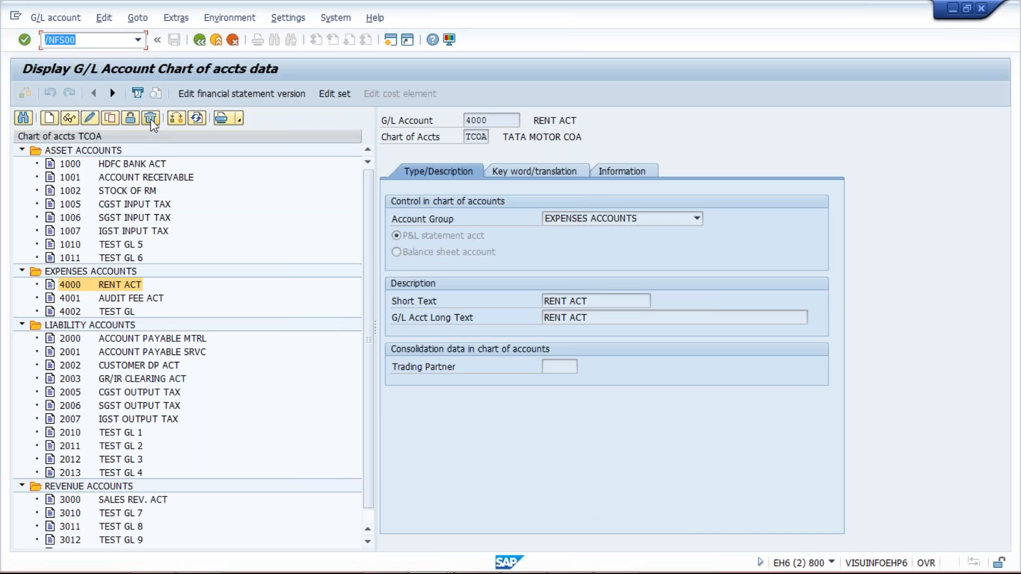
pyautogui.press('Return')
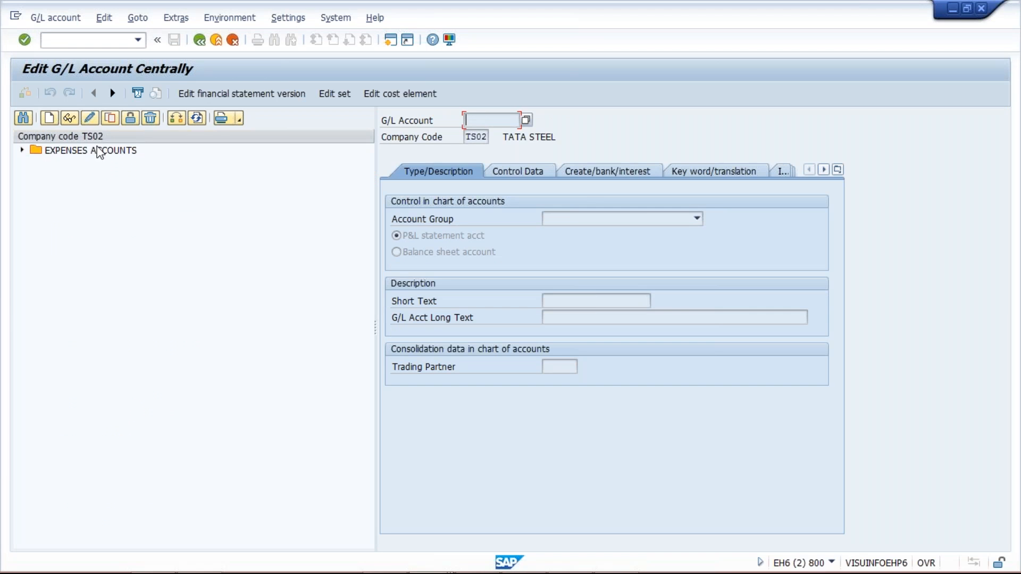
pyautogui.click(21, 151)
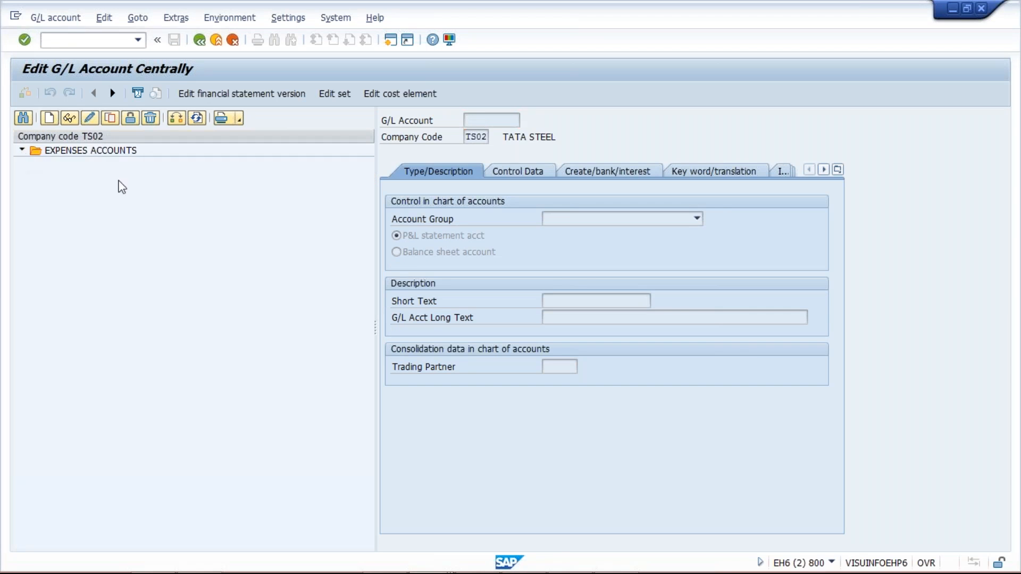
pyautogui.click(116, 166)
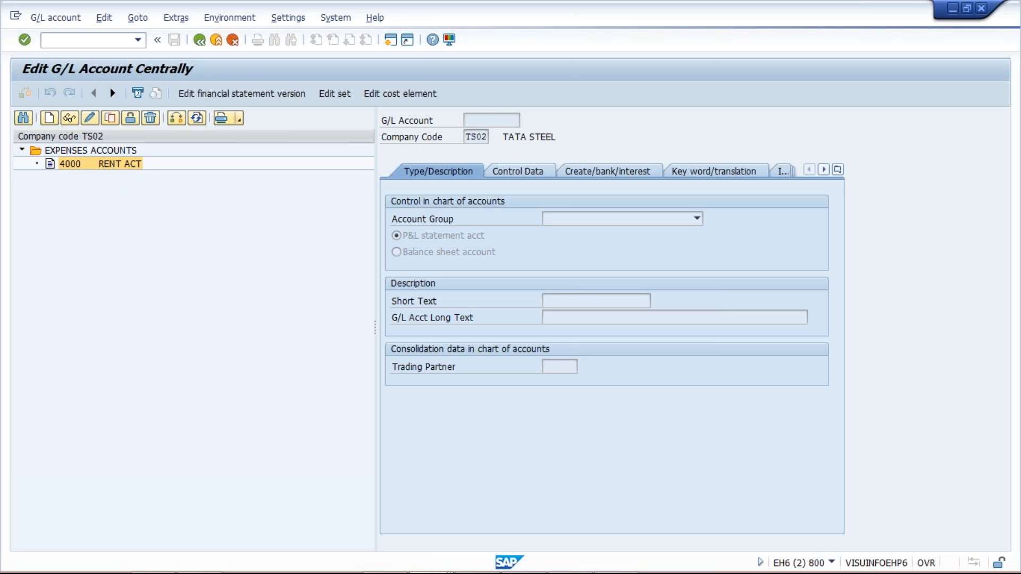
# Step: Switch to the Excel workbook and enter 50 in cell J4 of the TS02 row
pyautogui.moveTo(520, 570)
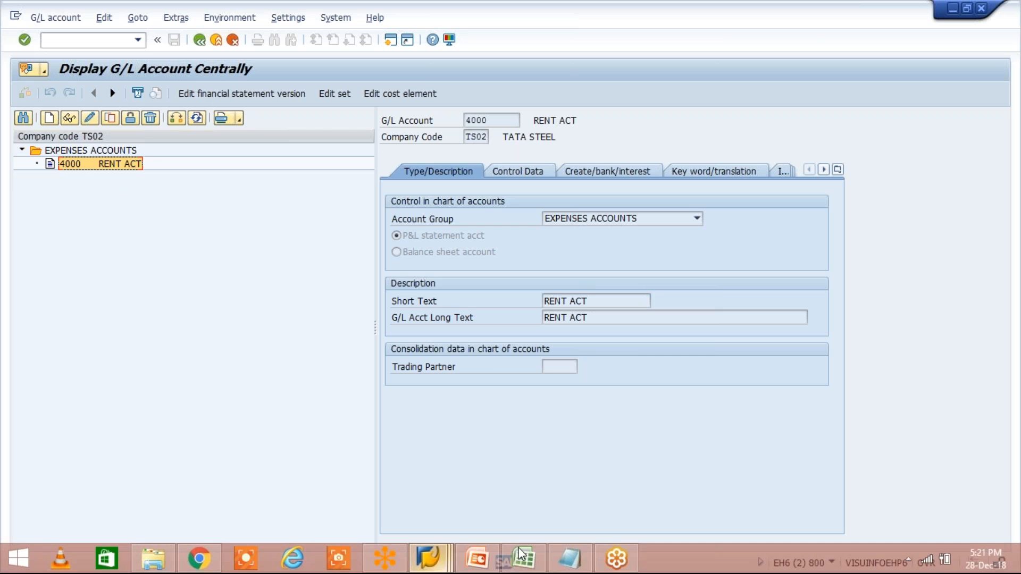
pyautogui.click(520, 568)
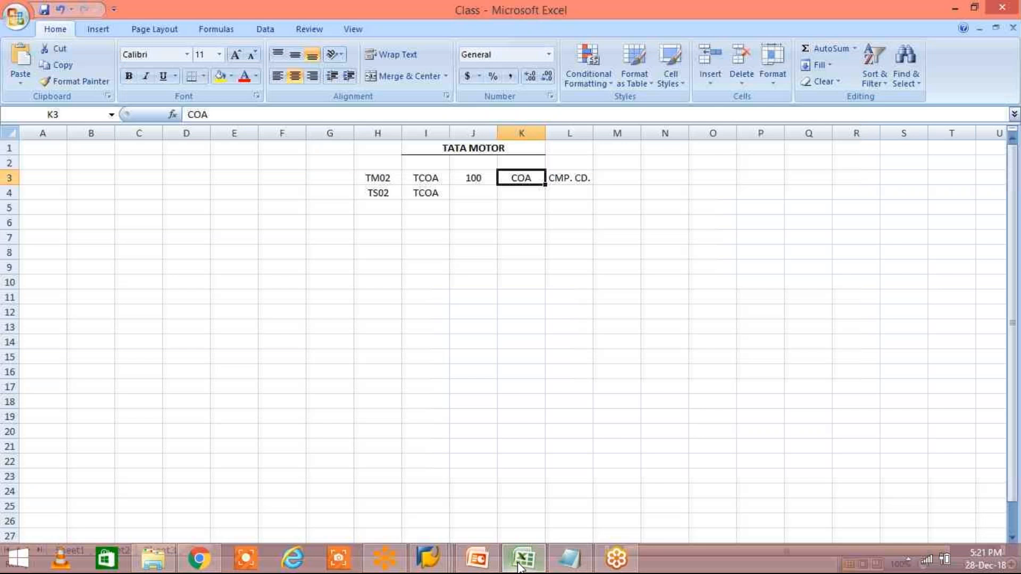
pyautogui.click(473, 193)
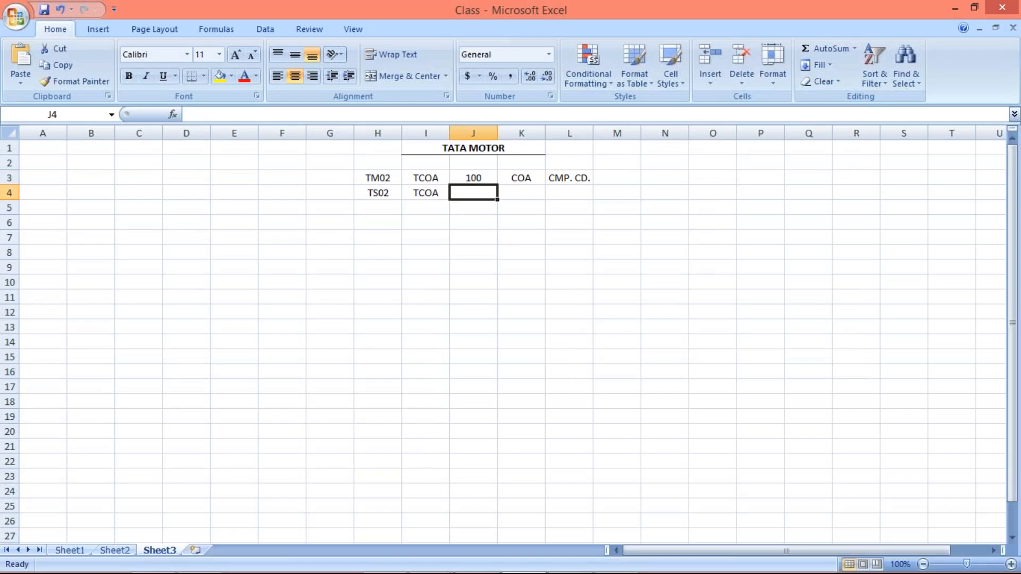
pyautogui.write('50')
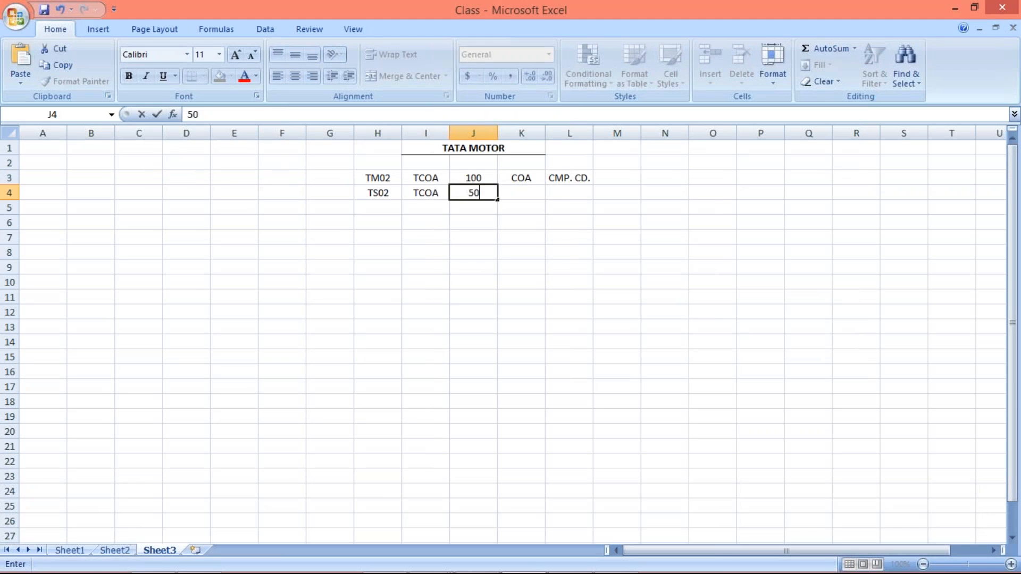
pyautogui.press('Return')
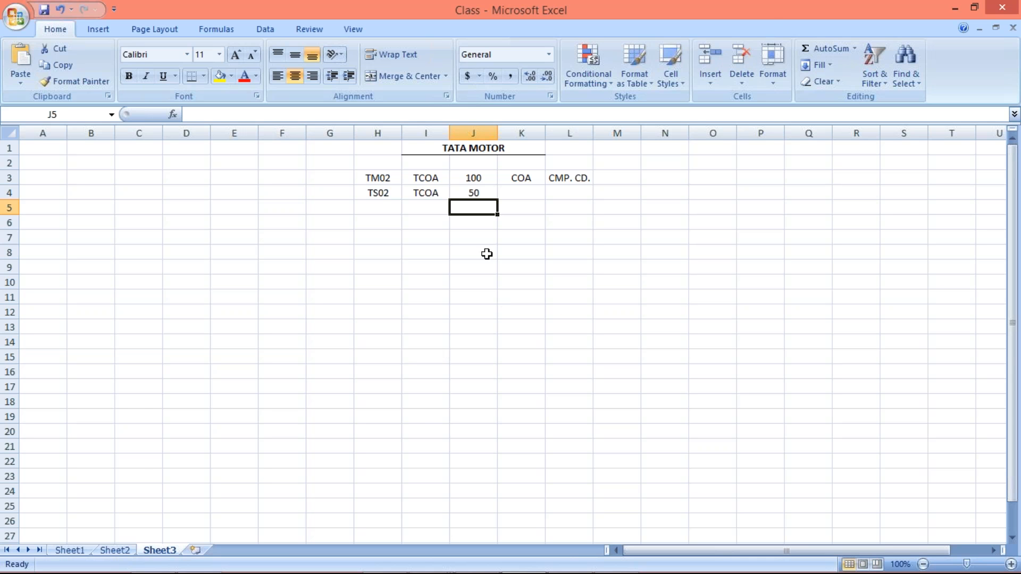
# Step: Check the company code of the RENT ACT account in SAP against the TM02 and TS02 figures in Excel
pyautogui.hotkey('alt', 'Tab')
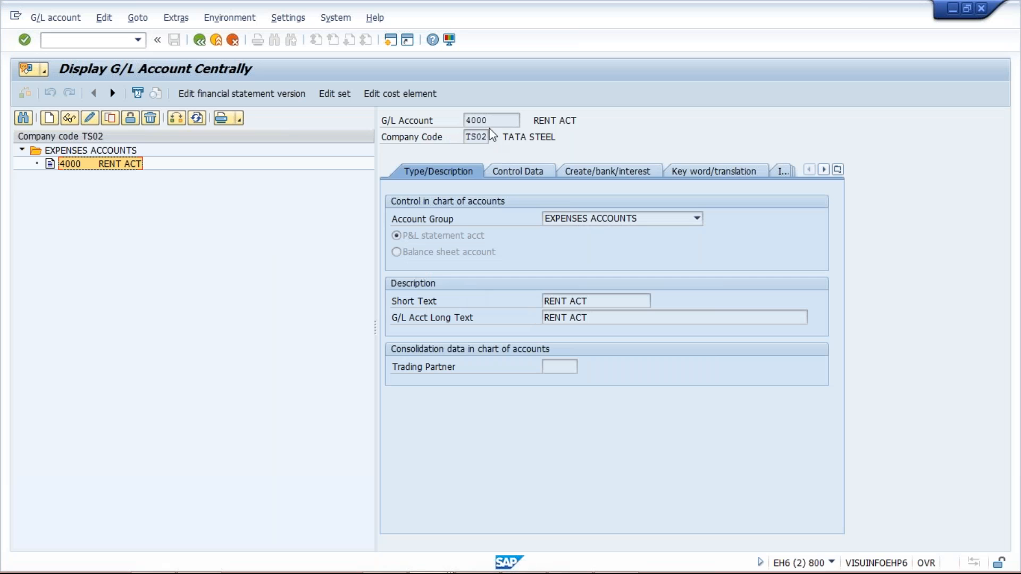
pyautogui.click(481, 138)
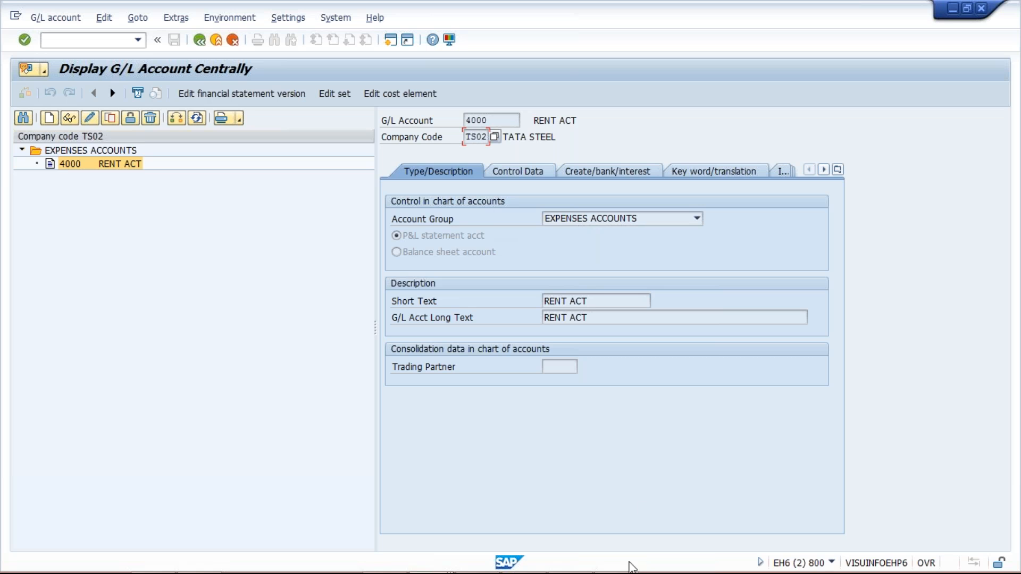
pyautogui.click(523, 559)
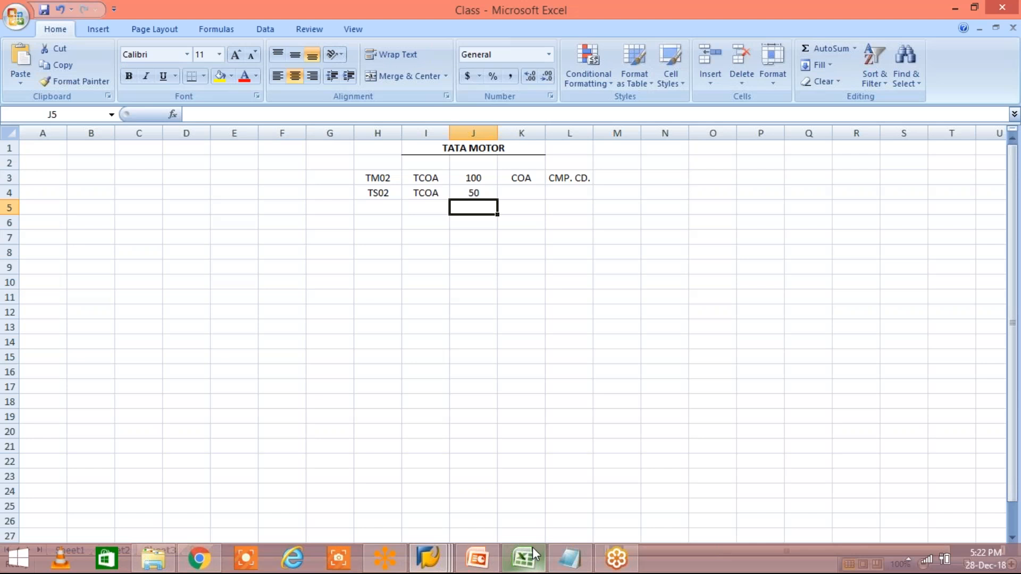
pyautogui.click(569, 296)
pyautogui.click(474, 174)
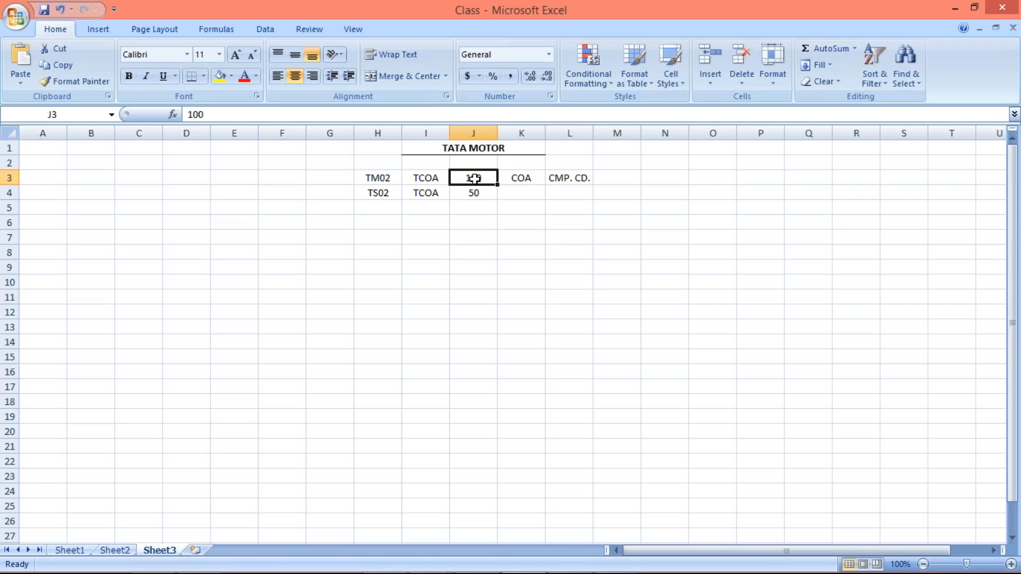
pyautogui.click(473, 191)
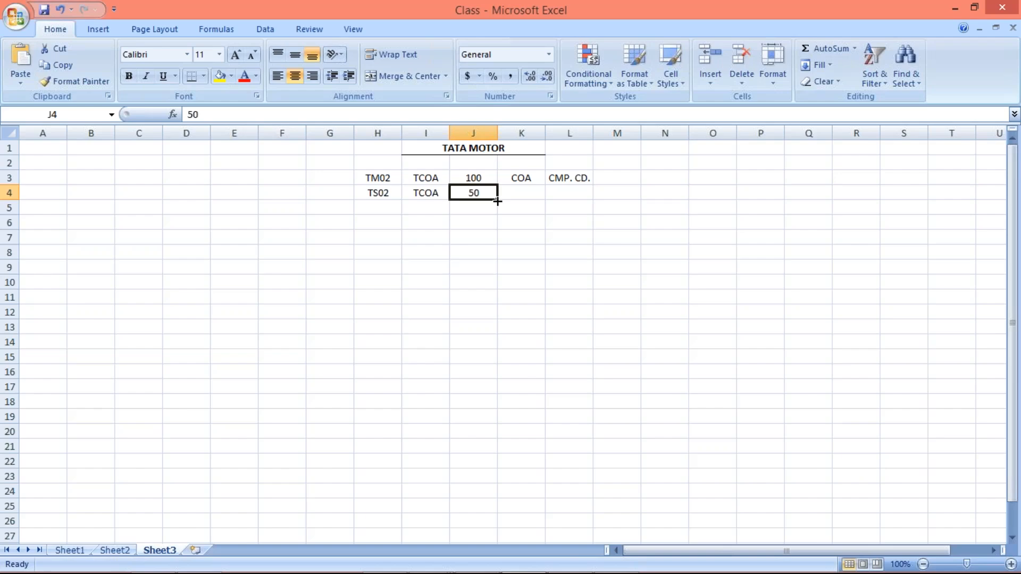
pyautogui.hotkey('alt', 'Tab')
pyautogui.click(125, 166)
# Step: Return to Excel and set the figures in column J to 500 for TM02 and 450 for TS02
pyautogui.hotkey('alt', 'Tab')
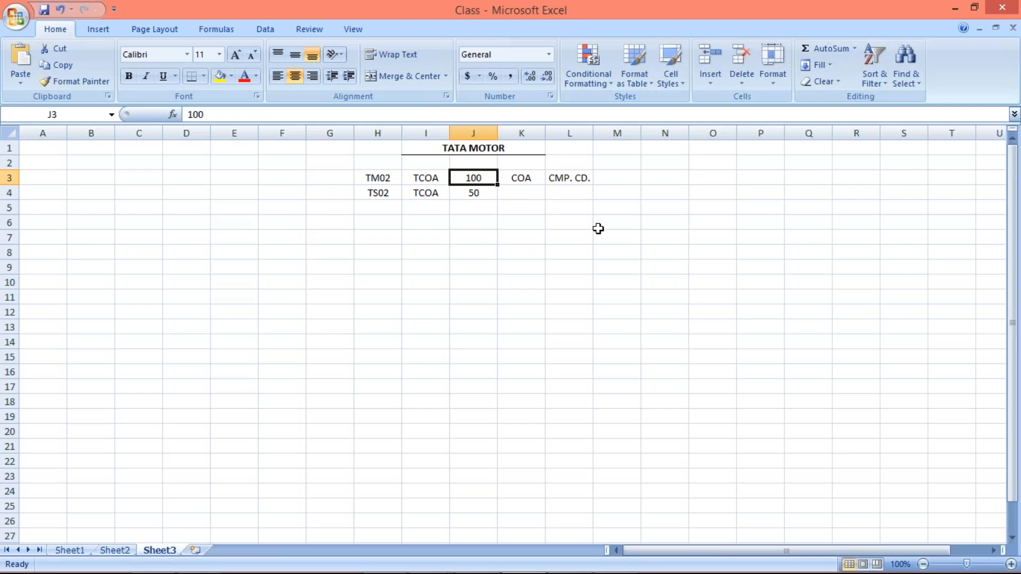
pyautogui.write('500')
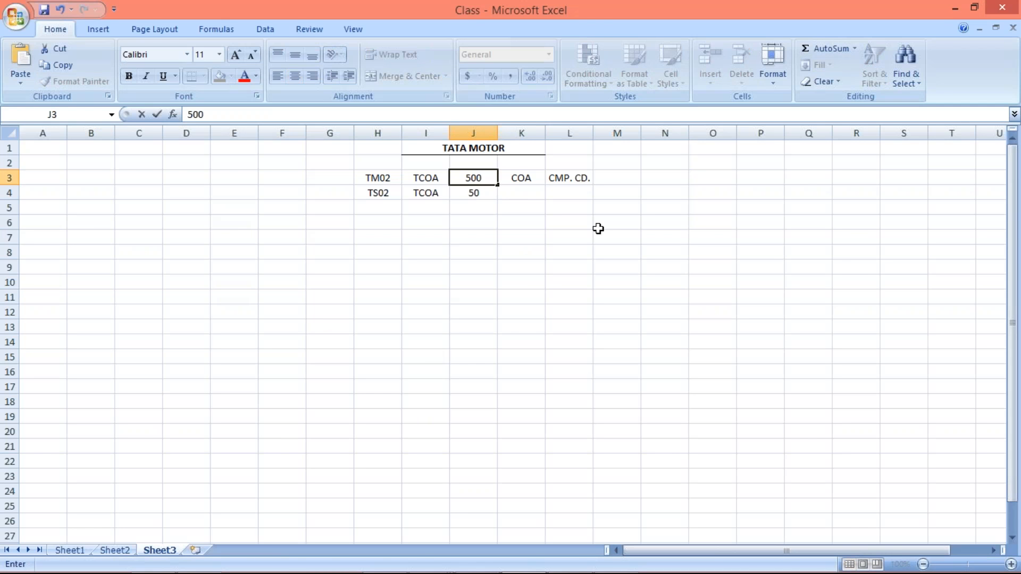
pyautogui.press('Return')
pyautogui.write('450')
pyautogui.press('Return')
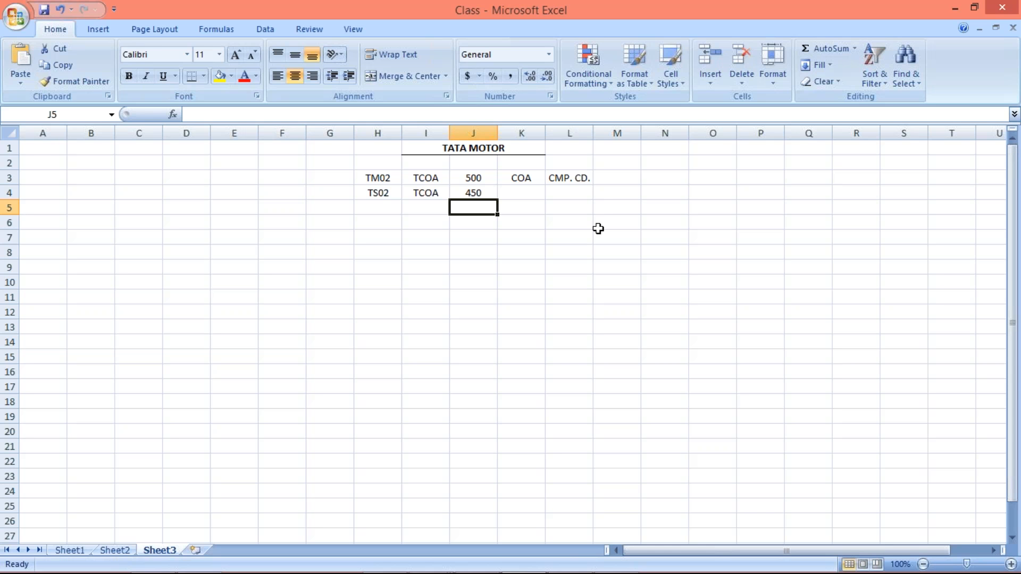
# Step: Switch back to the SAP session that displays account 4000 RENT ACT in company code TS02
pyautogui.hotkey('alt', 'Tab')
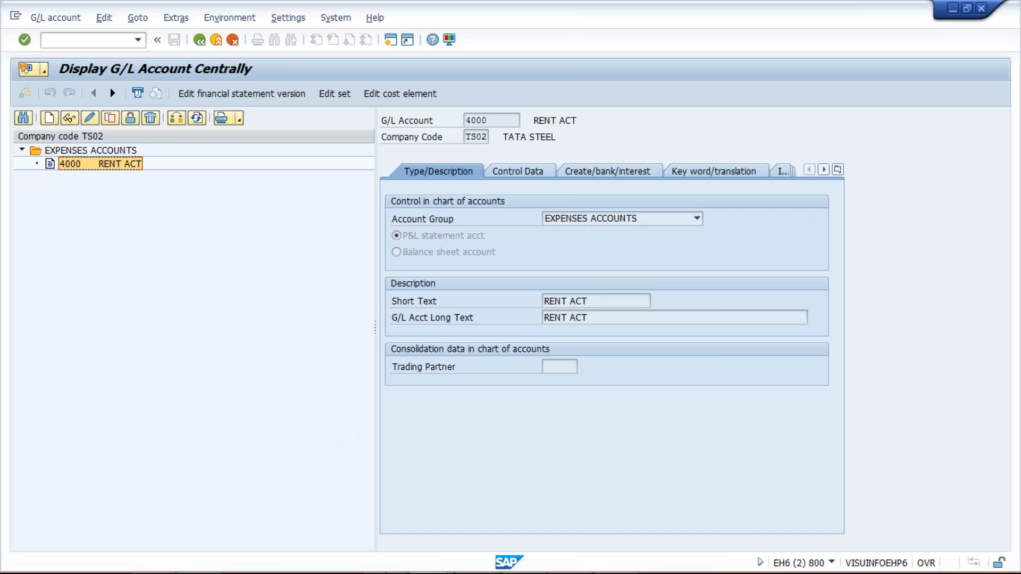
pyautogui.click(419, 560)
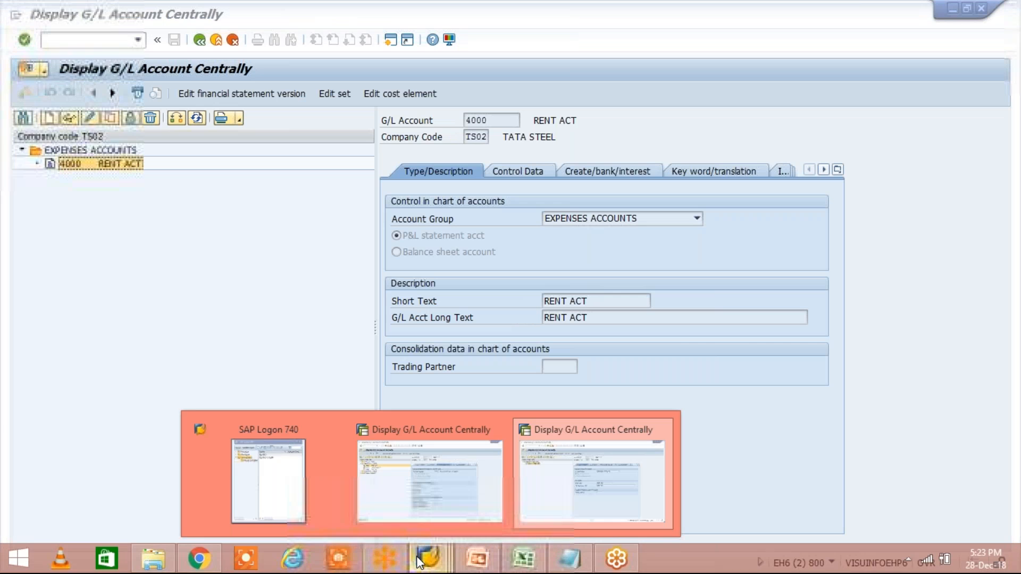
pyautogui.click(581, 527)
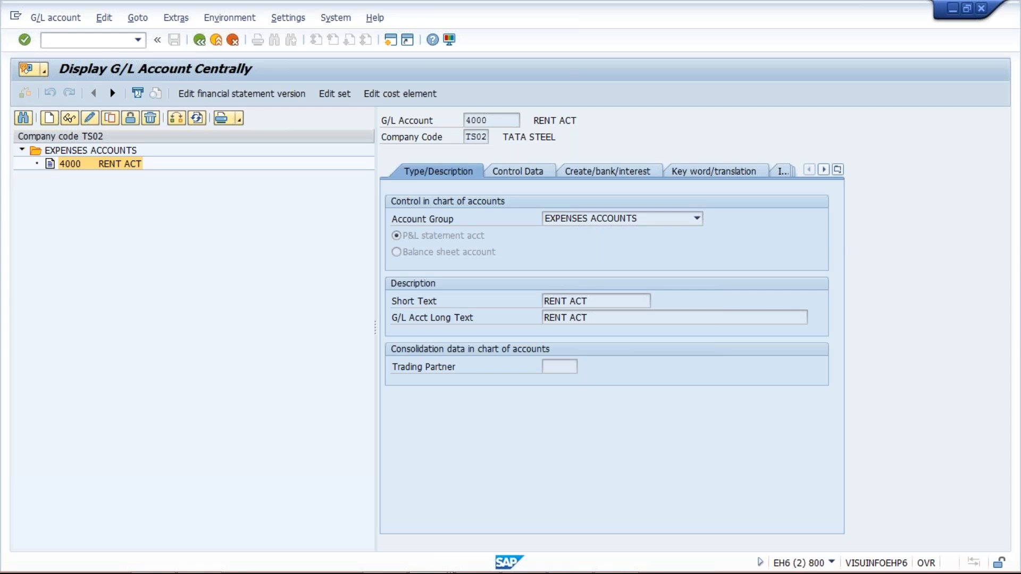
# Step: Open the transaction for copying and sending general ledger account master data in a new SAP session
pyautogui.hotkey('ctrl', 'n')
pyautogui.write('FS10')
pyautogui.press('Return')
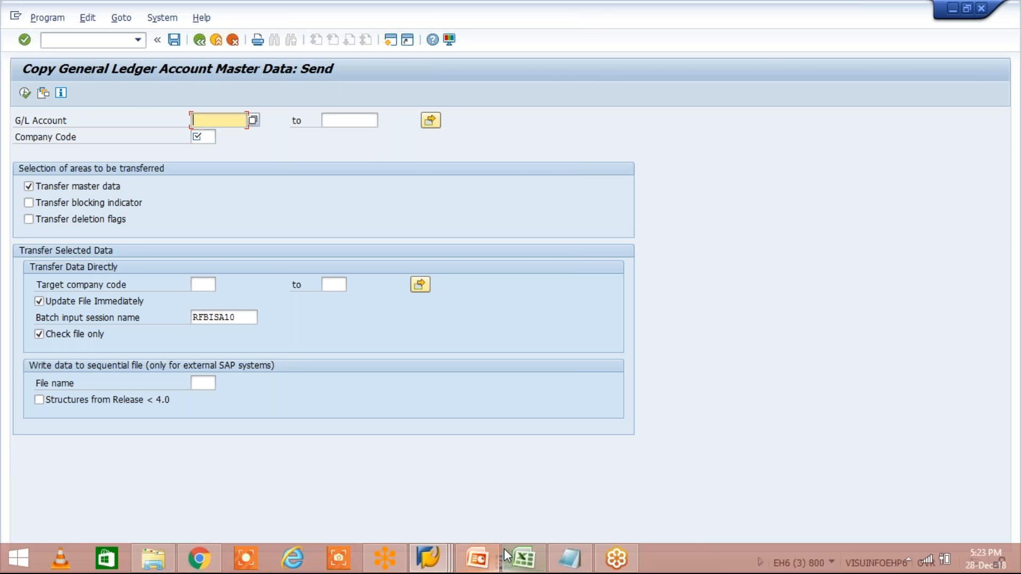
# Step: Switch to Excel, set the figures in column J to 100 for TM02 and 50 for TS02, and return to SAP
pyautogui.click(508, 557)
pyautogui.click(488, 179)
pyautogui.write('100')
pyautogui.press('Return')
pyautogui.write('500')
pyautogui.press('BackSpace')
pyautogui.press('Return')
pyautogui.click(371, 194)
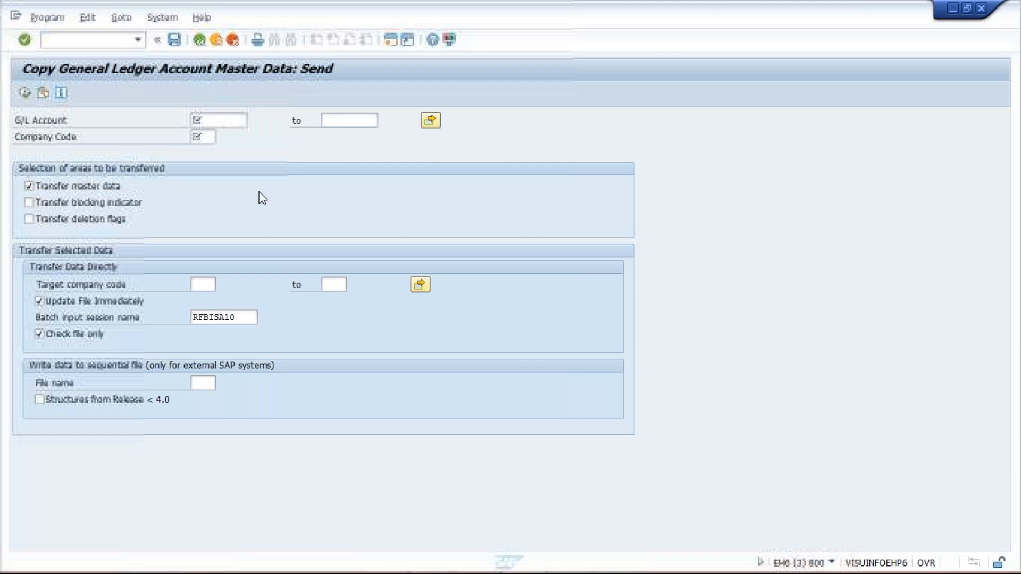
# Step: Enter TM02 as the source company code and TS02 as the target company code for the account copy
pyautogui.click(205, 137)
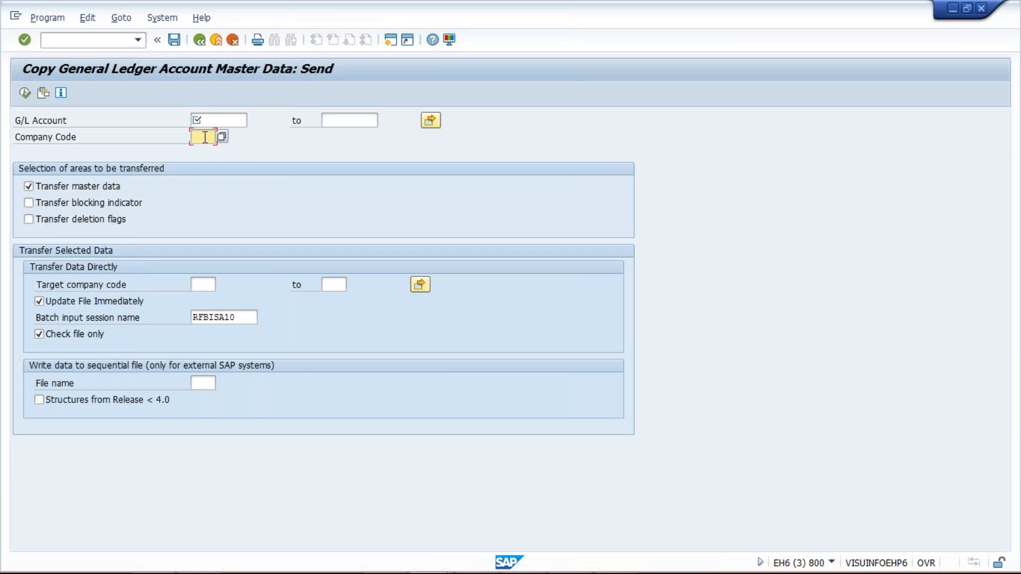
pyautogui.write('TM02')
pyautogui.click(200, 284)
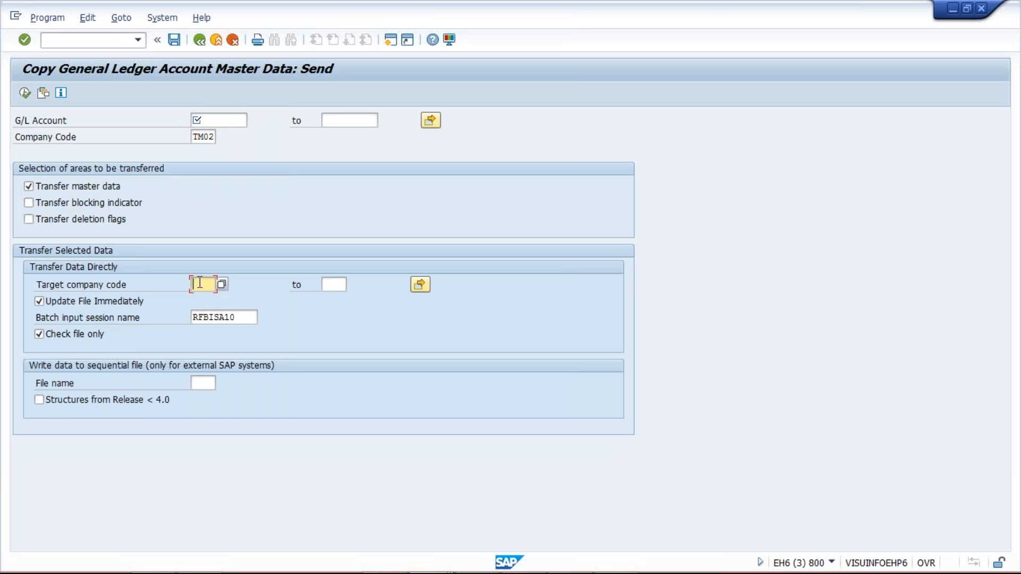
pyautogui.write('TM02')
pyautogui.click(231, 125)
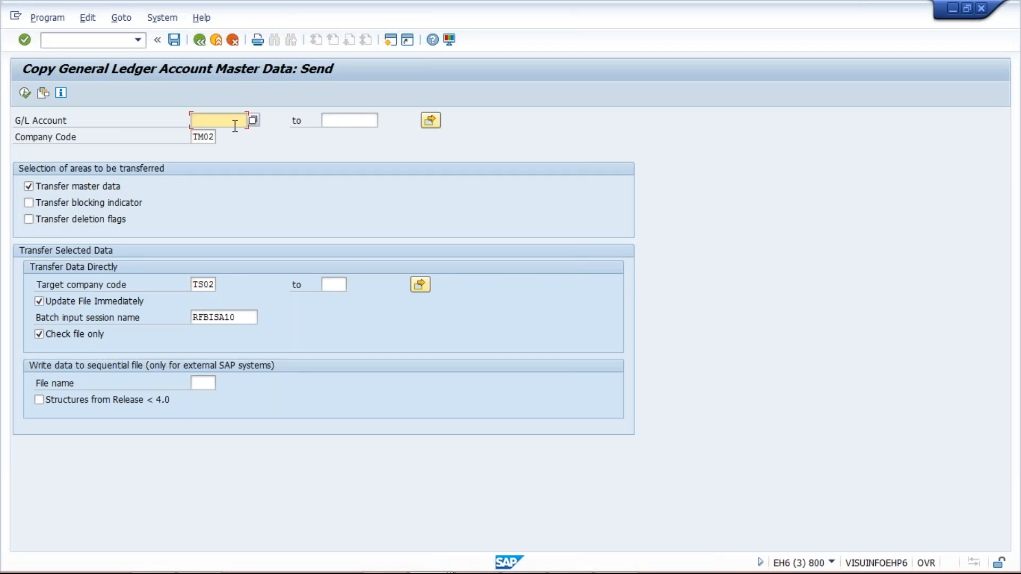
# Step: In the SAP session listing TM02 accounts, expand the asset, revenue and liability groups and examine their G/L accounts
pyautogui.moveTo(384, 550)
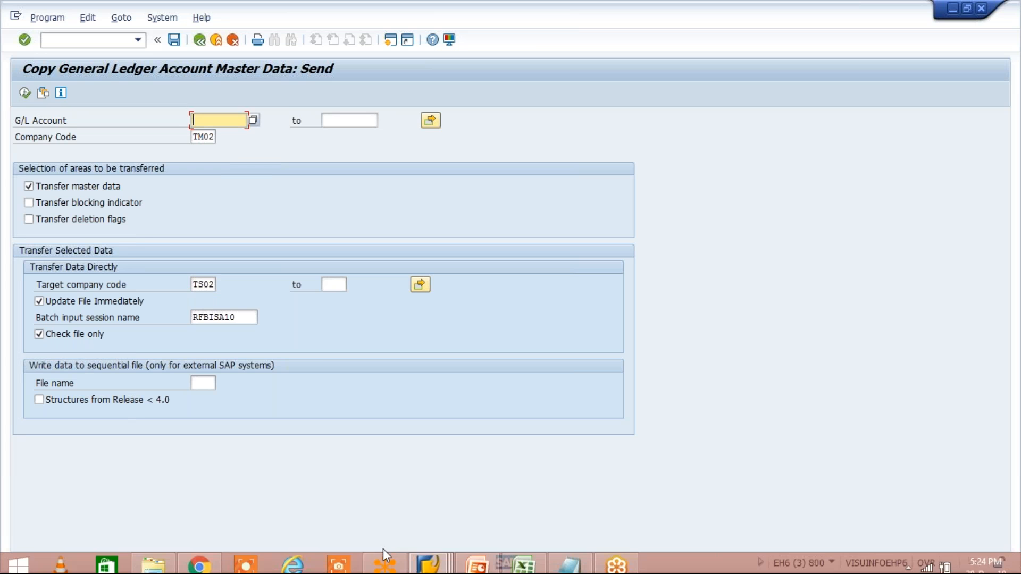
pyautogui.click(431, 556)
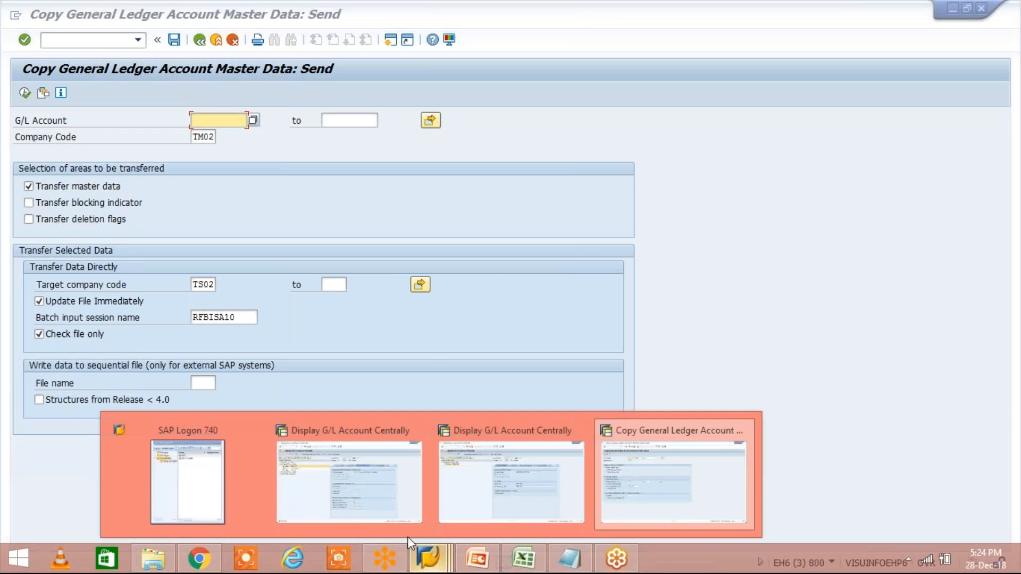
pyautogui.click(365, 493)
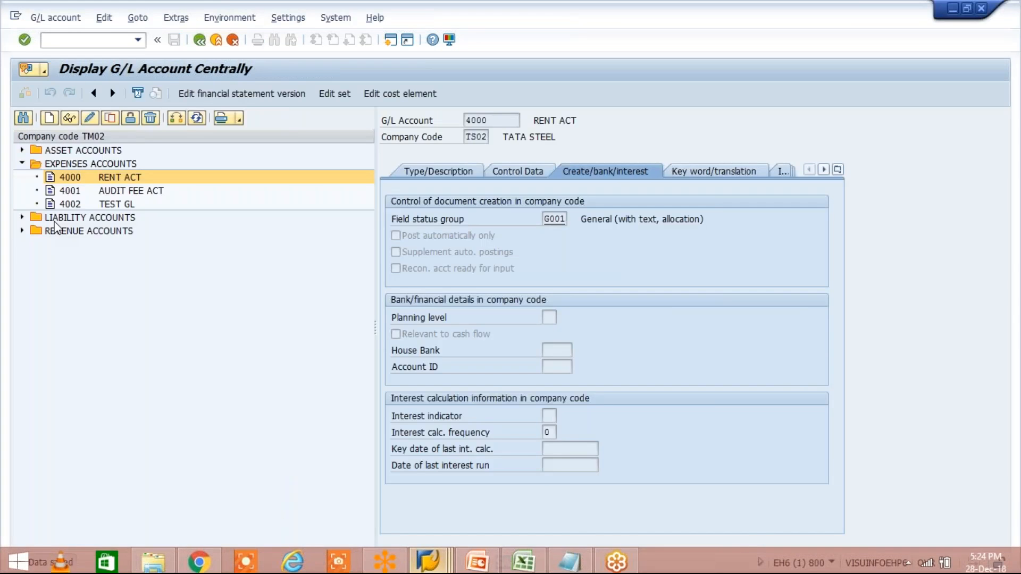
pyautogui.click(22, 151)
pyautogui.click(22, 339)
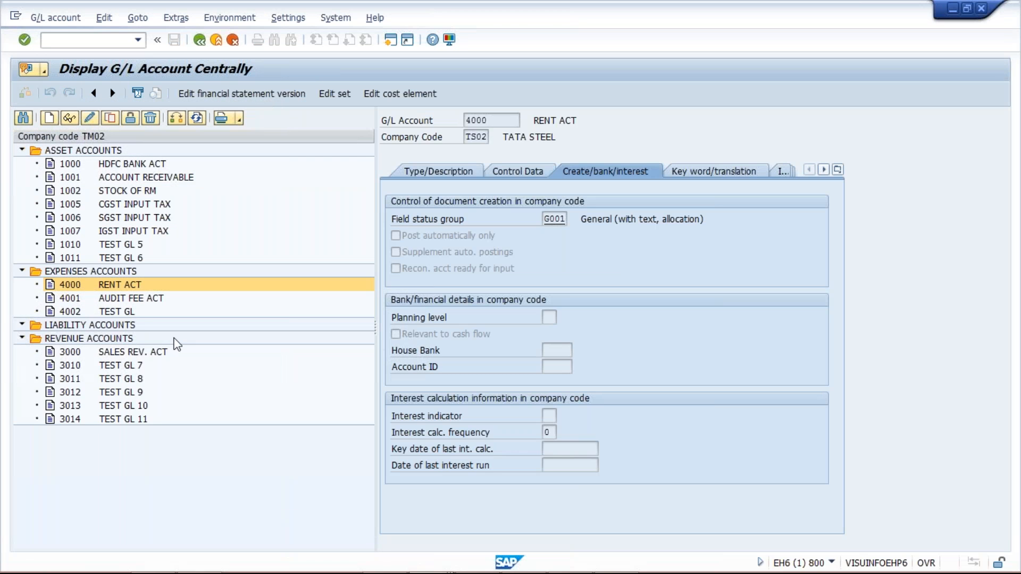
pyautogui.click(21, 325)
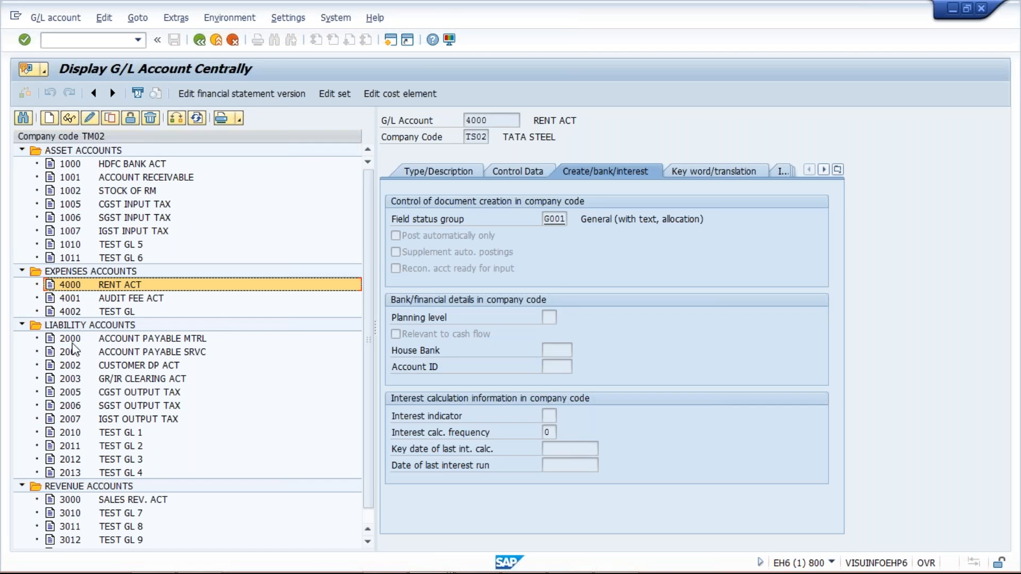
pyautogui.click(71, 339)
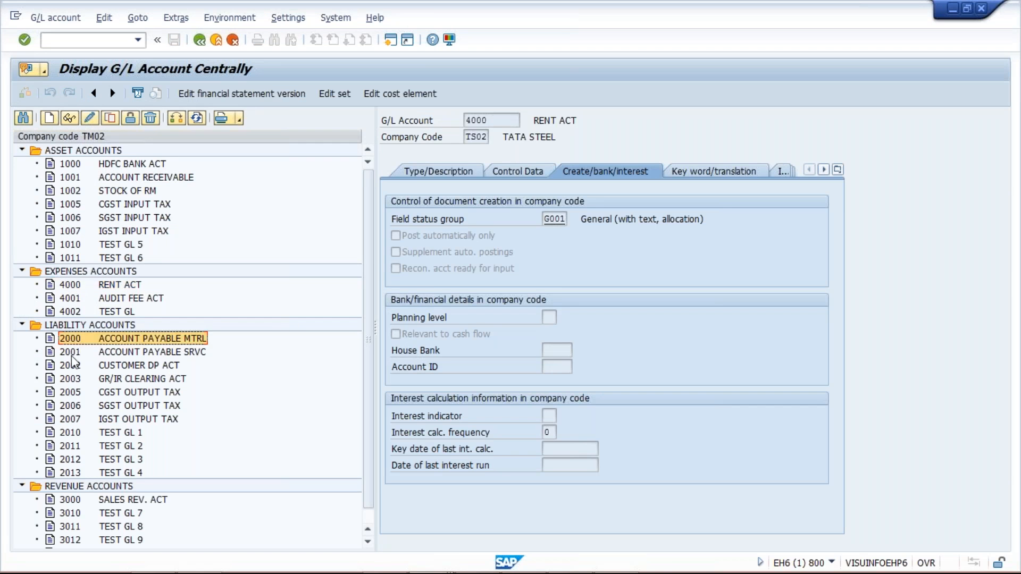
pyautogui.click(72, 352)
pyautogui.click(74, 459)
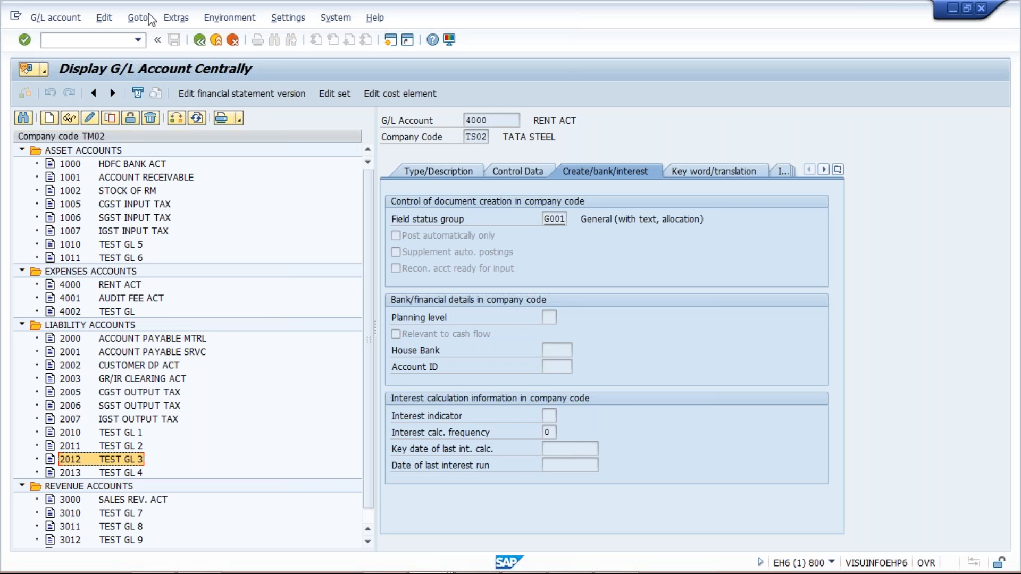
# Step: Open the SE16 Data Browser in a new SAP session
pyautogui.click(392, 43)
pyautogui.click(392, 42)
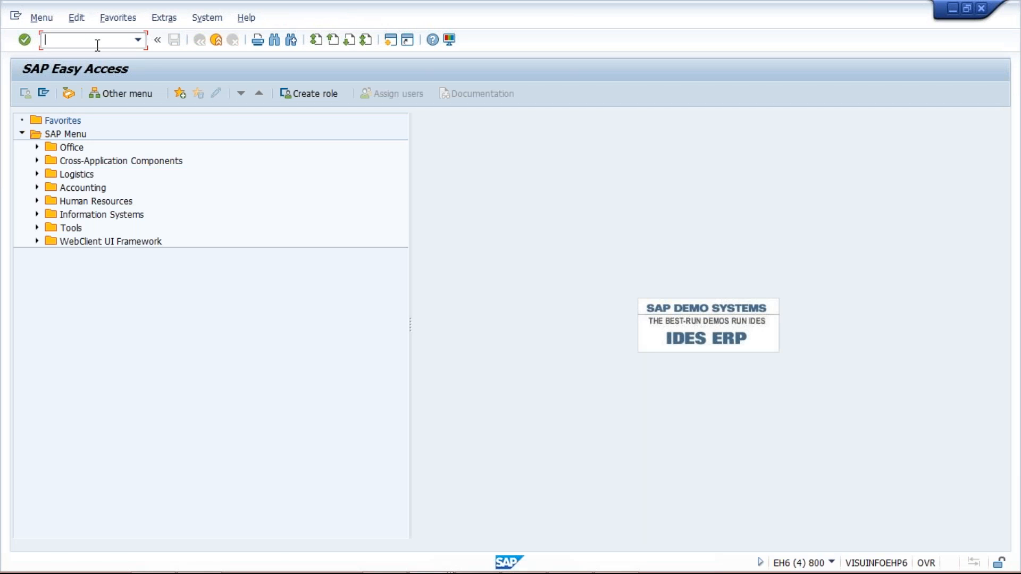
pyautogui.write('SE16')
pyautogui.press('Return')
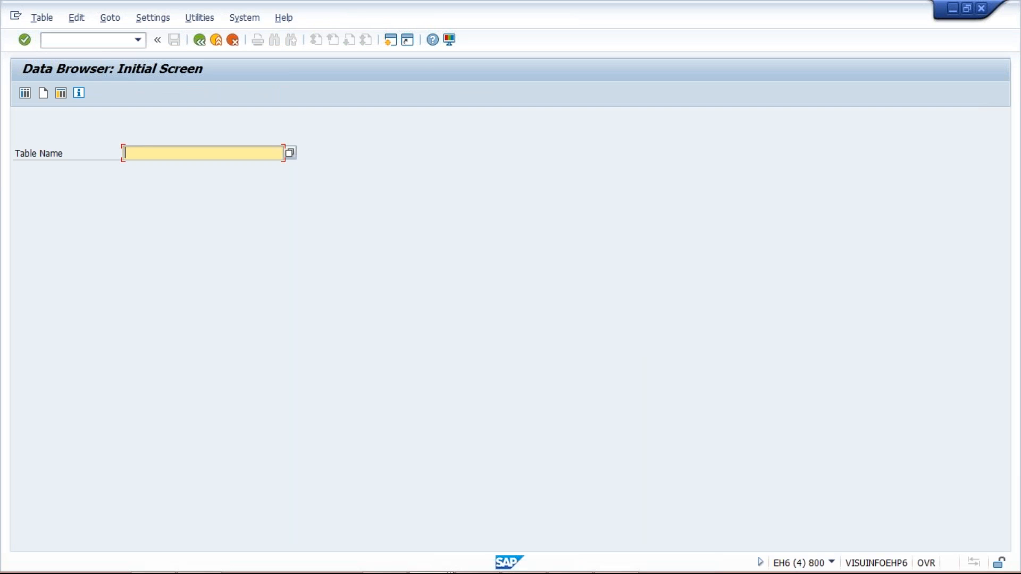
# Step: Display the SKA1 table entries for chart of accounts TCOA
pyautogui.write('S')
pyautogui.press('BackSpace')
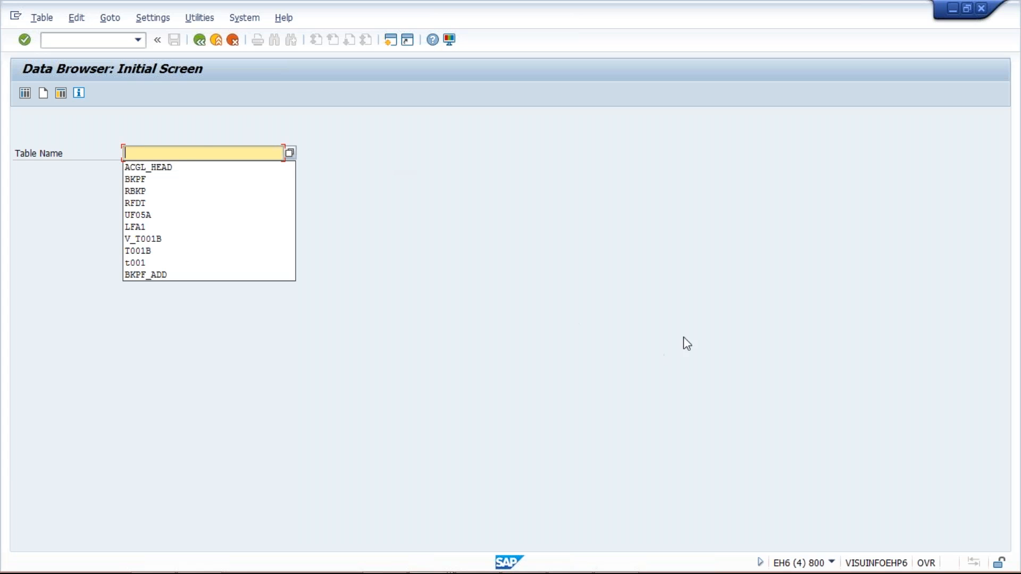
pyautogui.click(202, 154)
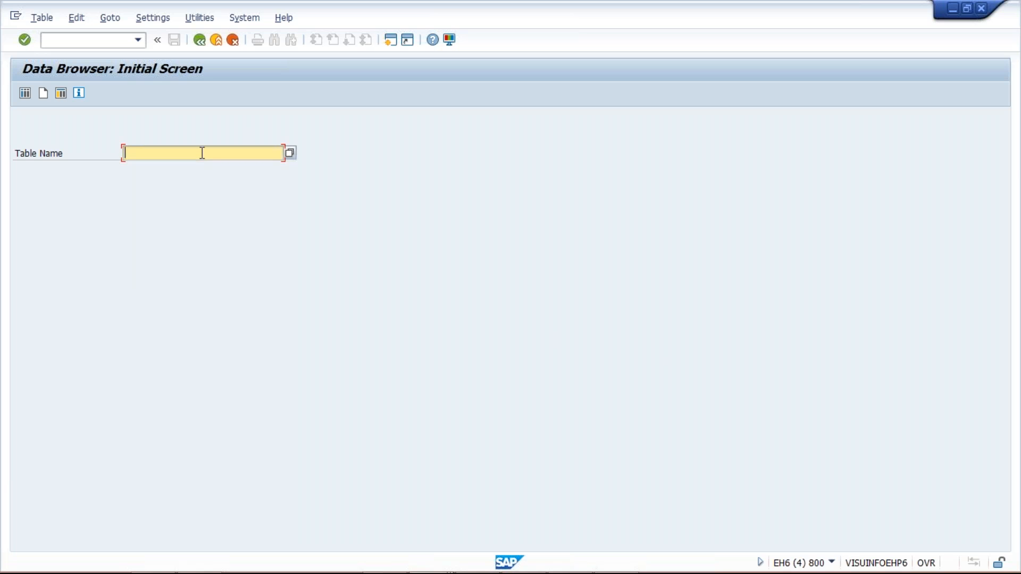
pyautogui.write('SKA1')
pyautogui.press('Return')
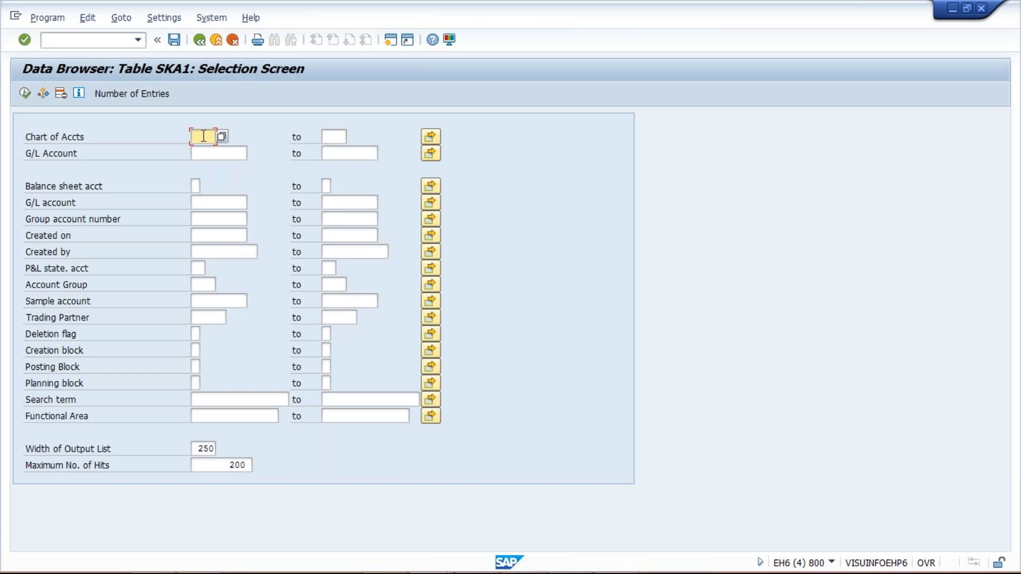
pyautogui.write('TCOA')
pyautogui.click(26, 94)
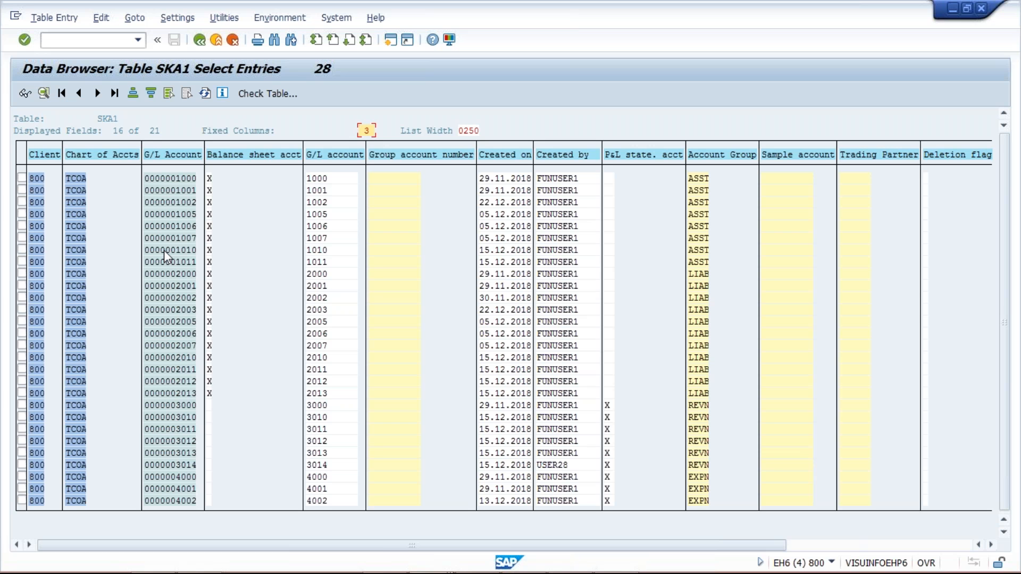
# Step: Copy the G/L account numbers from the SKA1 list into Excel Sheet3 starting at cell C2, and save the workbook
pyautogui.click(153, 178)
pyautogui.moveTo(144, 173); pyautogui.dragTo(198, 502)
pyautogui.hotkey('ctrl', 'c')
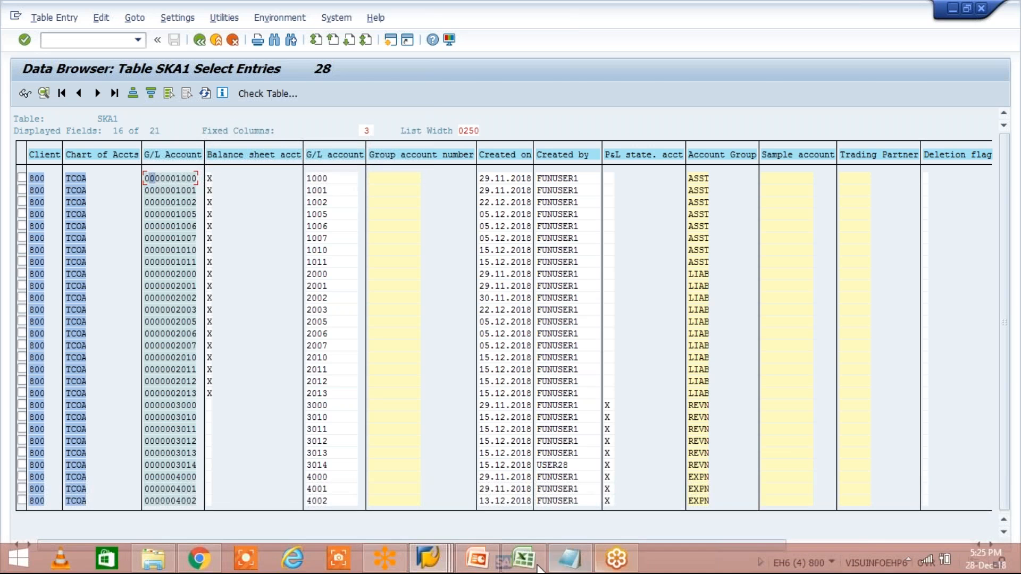
pyautogui.click(523, 558)
pyautogui.click(154, 162)
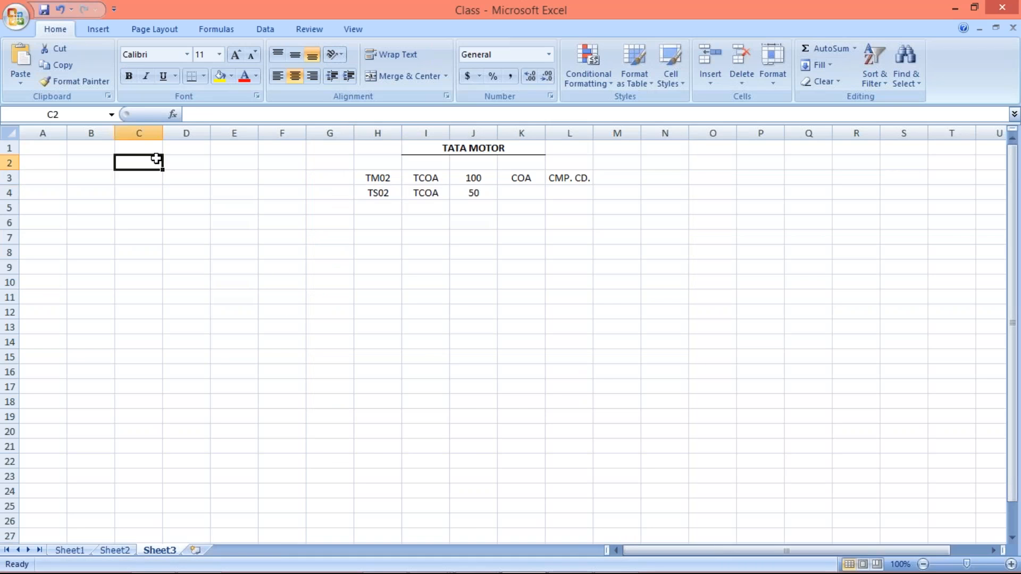
pyautogui.hotkey('ctrl', 'v')
pyautogui.click(278, 286)
pyautogui.hotkey('ctrl', 's')
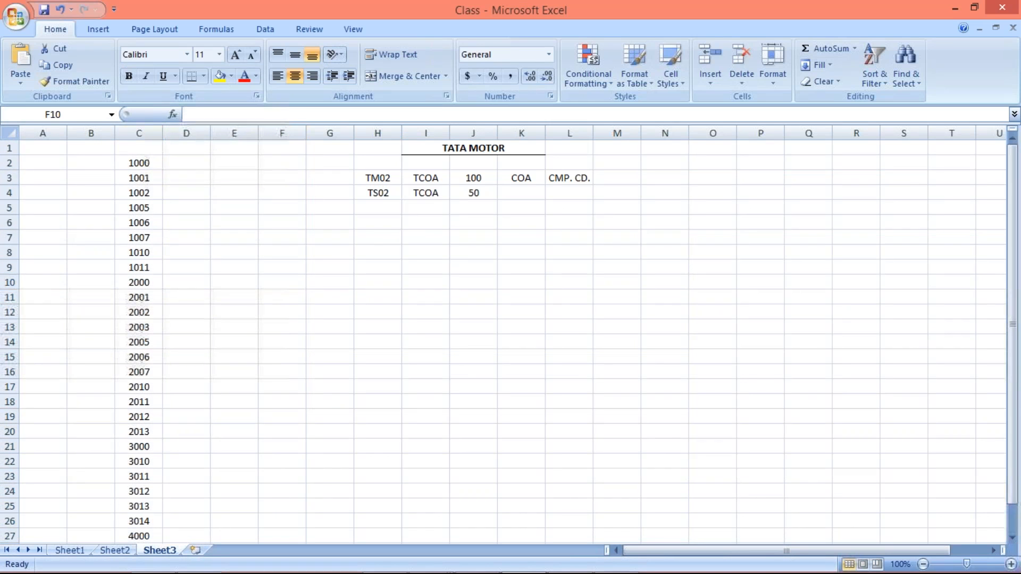
# Step: Look up test accounts 1010 and 1011 in the SAP account list and clear them from column C in Excel
pyautogui.hotkey('alt', 'Tab')
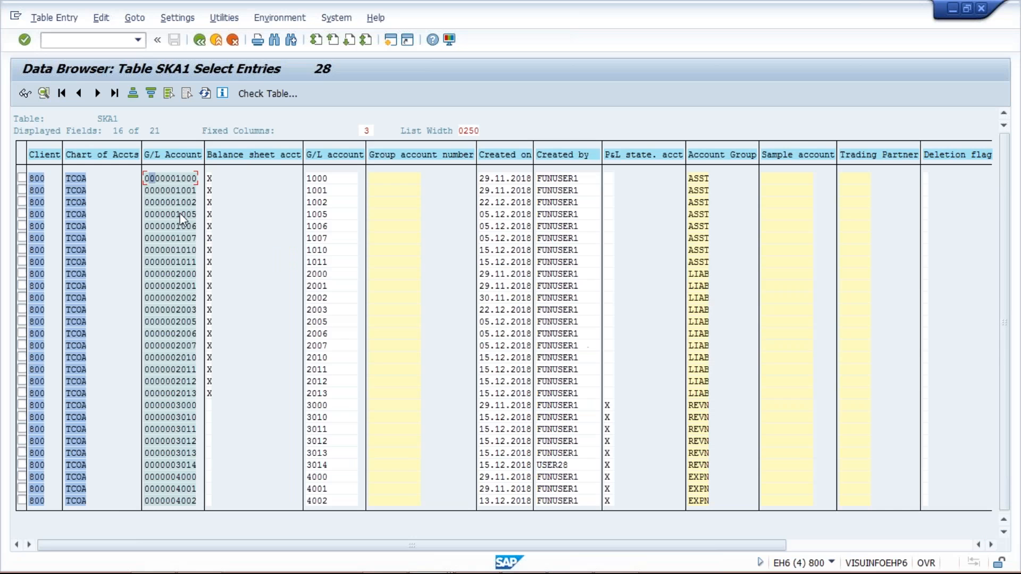
pyautogui.hotkey('alt', 'Tab')
pyautogui.hotkey('alt', 'Tab')
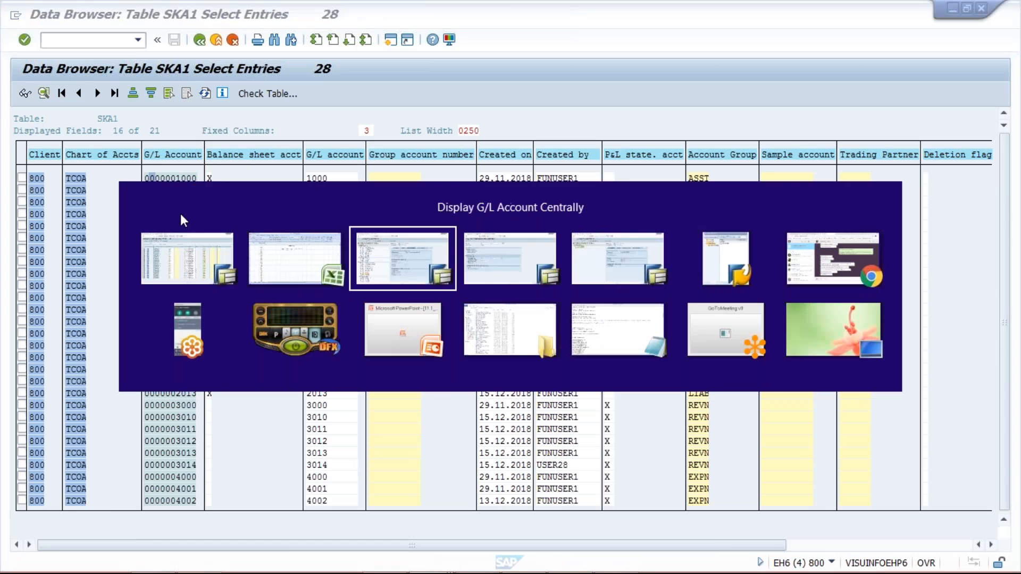
pyautogui.click(69, 245)
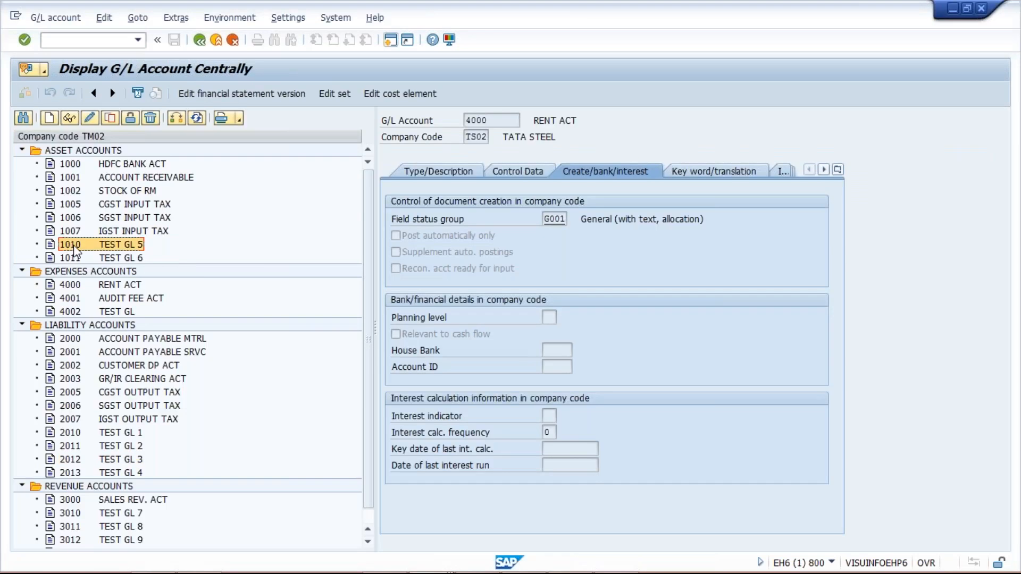
pyautogui.click(122, 259)
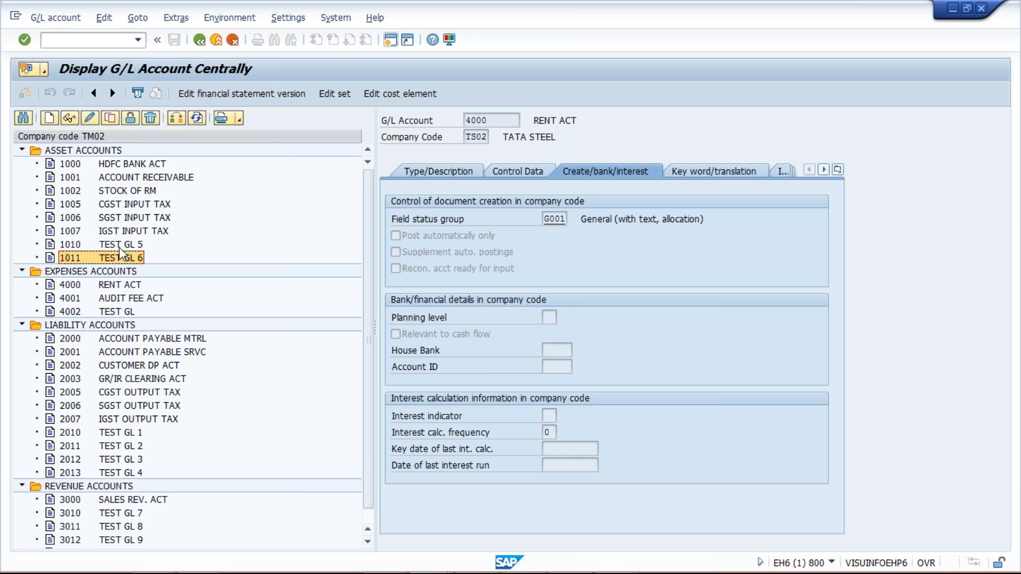
pyautogui.hotkey('alt', 'Tab')
pyautogui.hotkey('alt', 'Tab')
pyautogui.hotkey('alt', 'Tab')
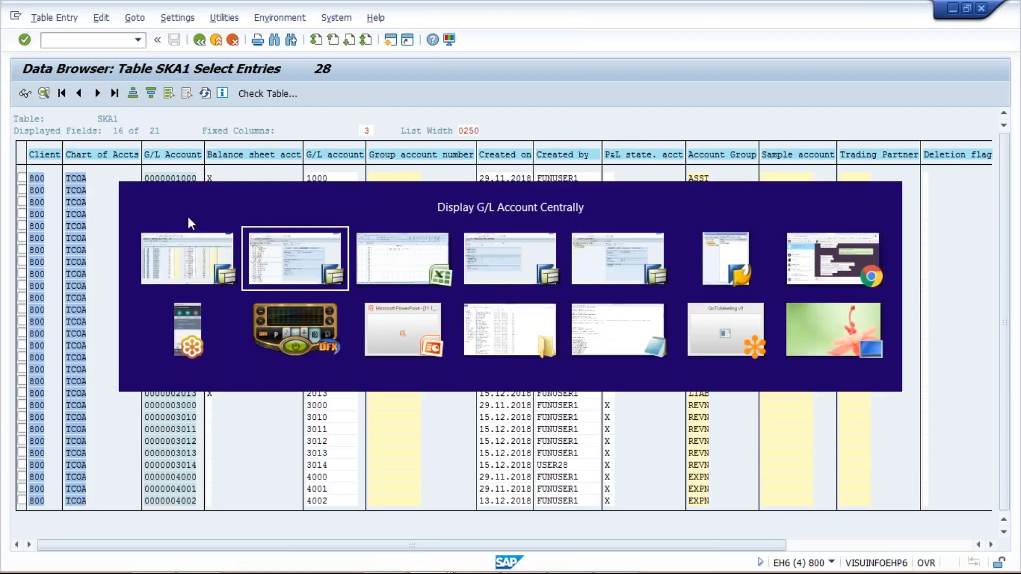
pyautogui.click(148, 255)
pyautogui.moveTo(149, 272); pyautogui.dragTo(149, 269)
pyautogui.press('Delete')
pyautogui.click(142, 322)
# Step: Check expense account 4002 TEST GL in SAP and clear its number from cell C29 in Excel
pyautogui.hotkey('alt', 'Tab')
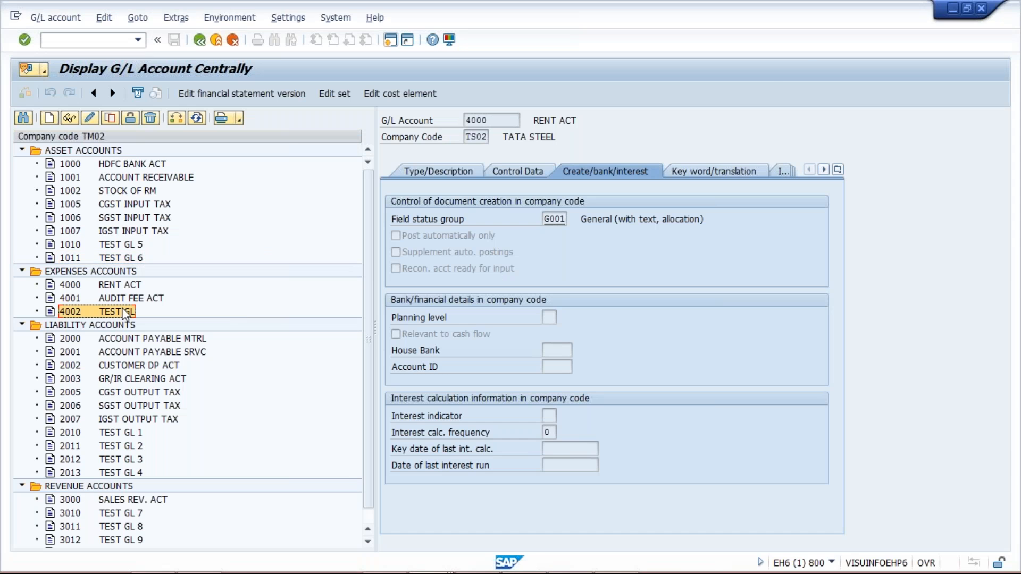
pyautogui.hotkey('alt', 'Tab')
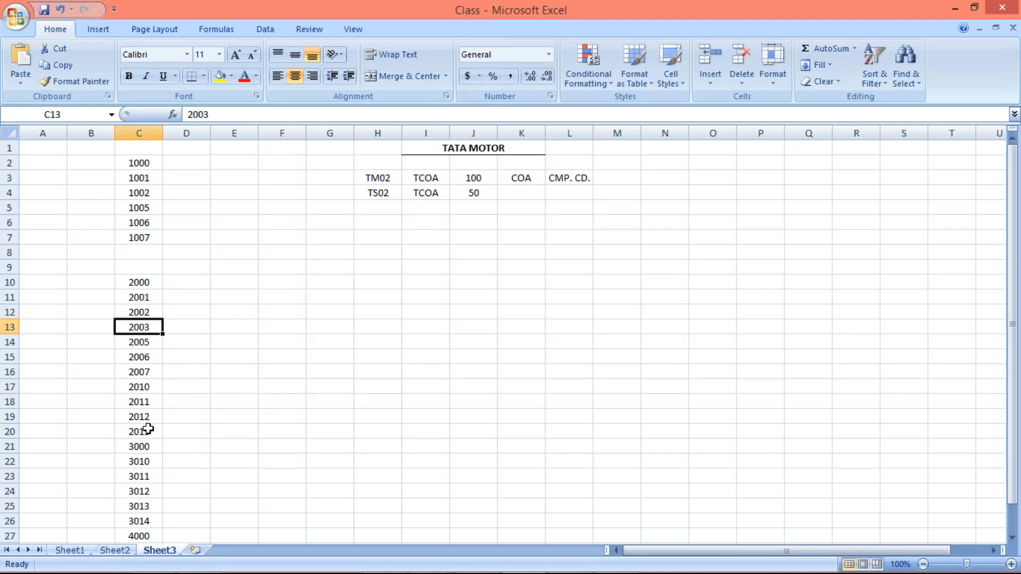
pyautogui.scroll(-4, 153, 506)
pyautogui.click(144, 401)
pyautogui.press('Delete')
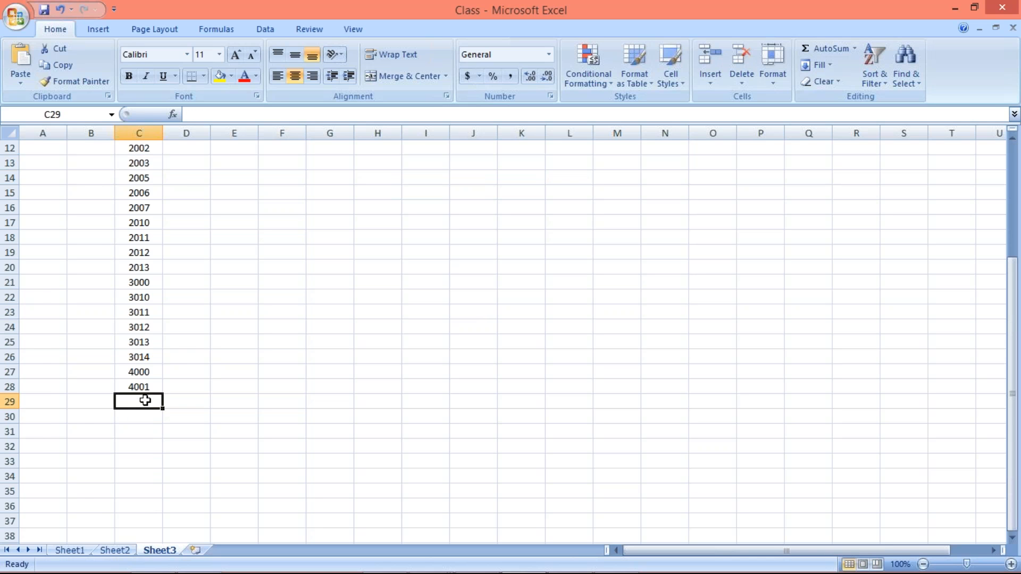
# Step: Check liability test accounts 2010 to 2013 in SAP and clear their numbers from cells C17 to C20 in Excel
pyautogui.hotkey('alt', 'Tab')
pyautogui.click(74, 433)
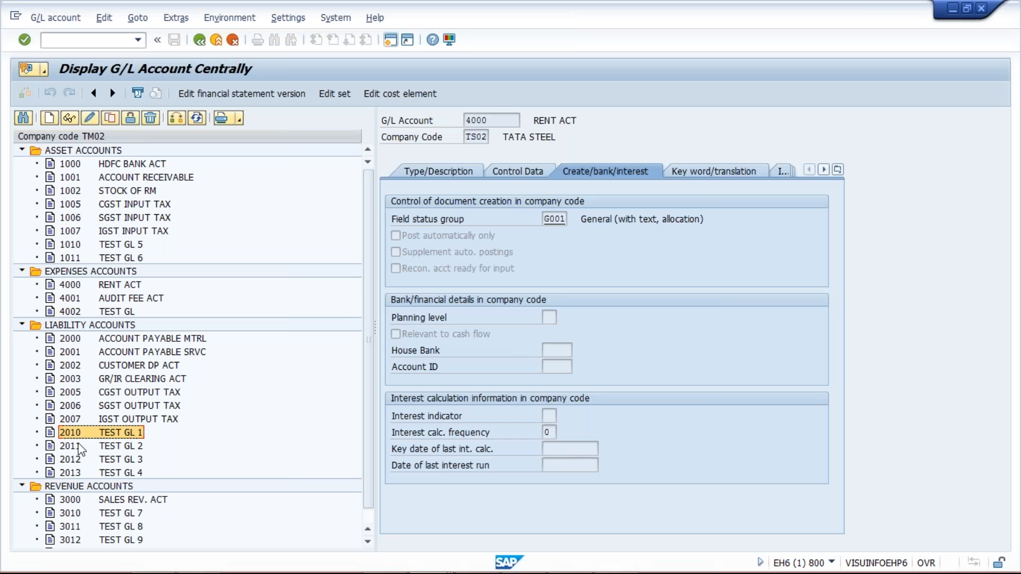
pyautogui.click(85, 474)
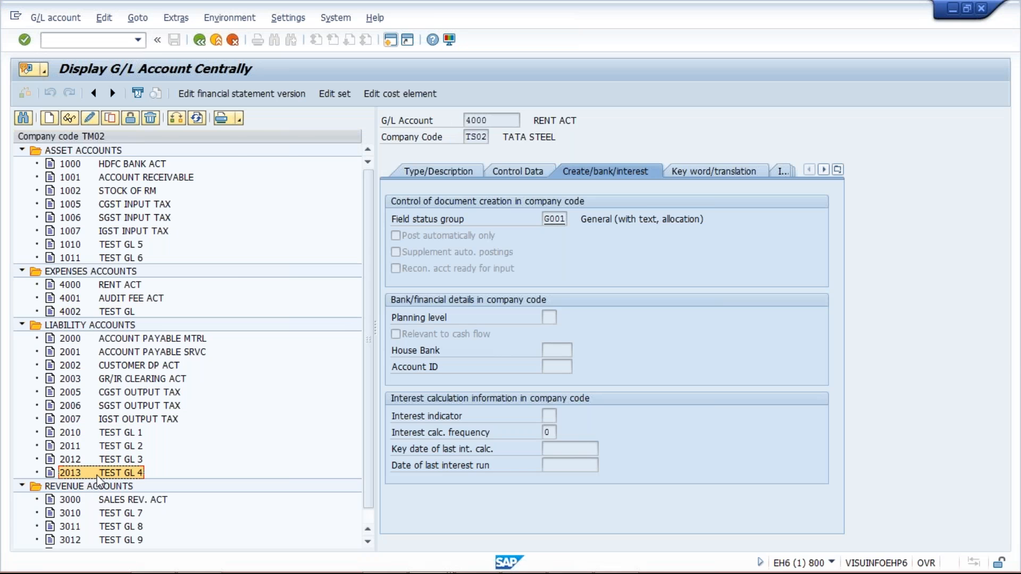
pyautogui.hotkey('alt', 'Tab')
pyautogui.scroll(4, 137, 285)
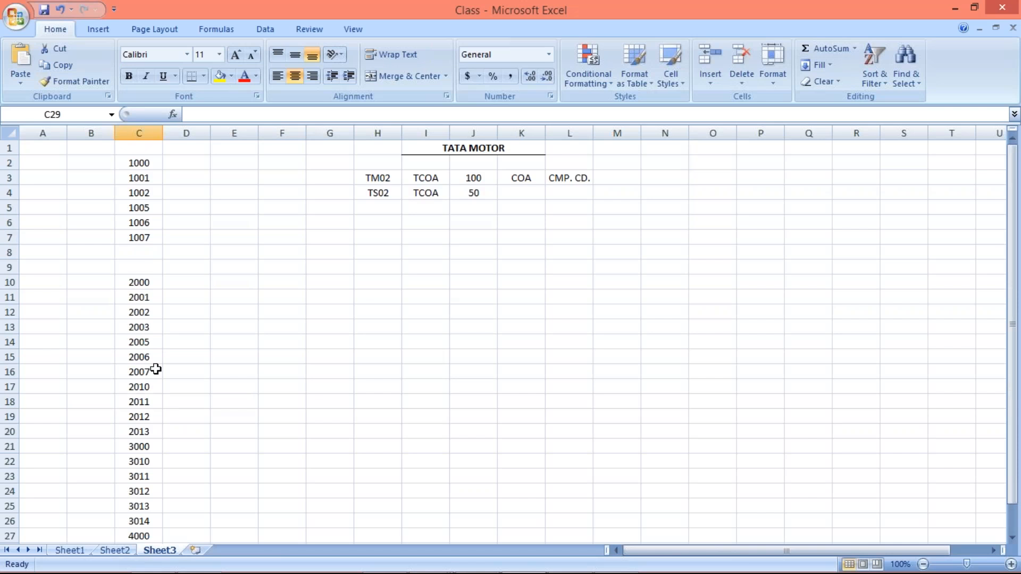
pyautogui.moveTo(139, 387); pyautogui.dragTo(146, 427)
pyautogui.press('Delete')
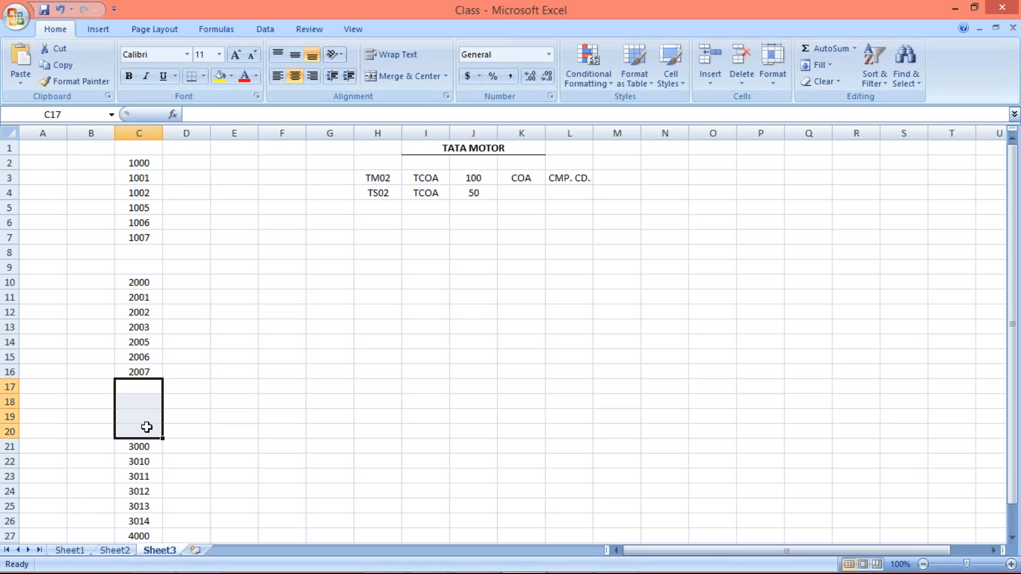
# Step: Check revenue test accounts 3010 to 3012 in SAP and clear 3010 and 3011 from cells C22 and C23 in Excel
pyautogui.hotkey('alt', 'Tab')
pyautogui.click(126, 514)
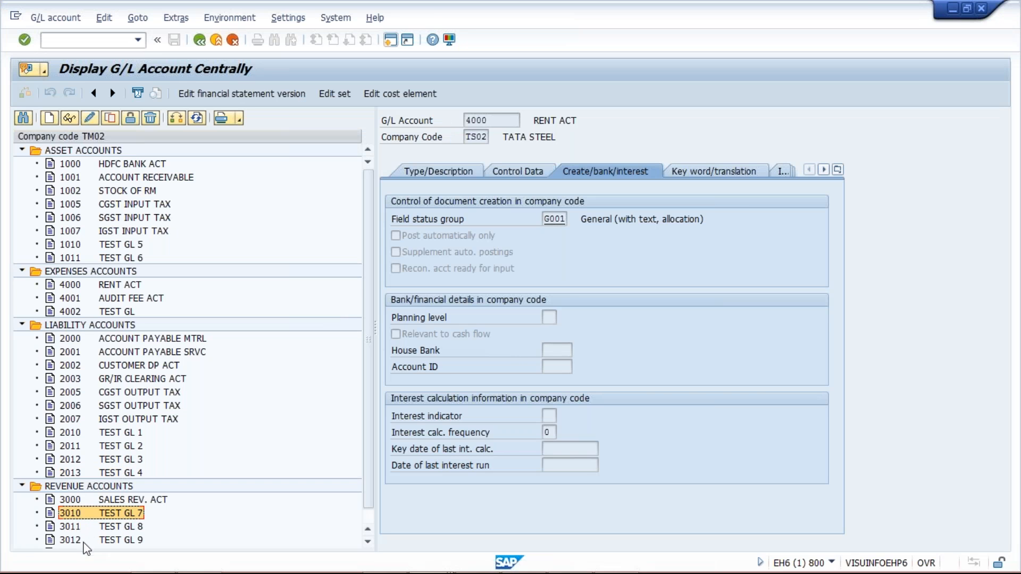
pyautogui.click(85, 526)
pyautogui.click(89, 539)
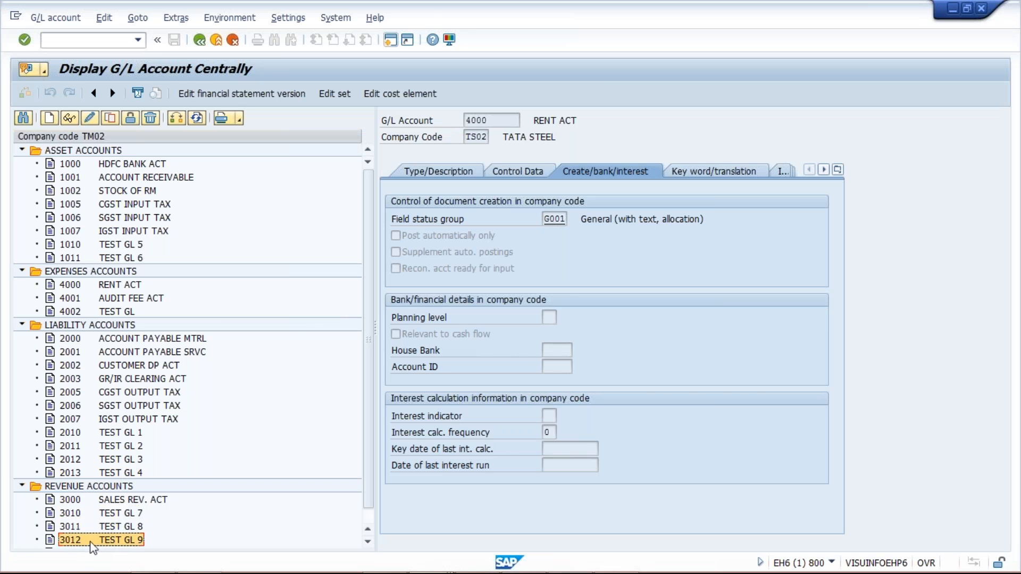
pyautogui.hotkey('alt', 'Tab')
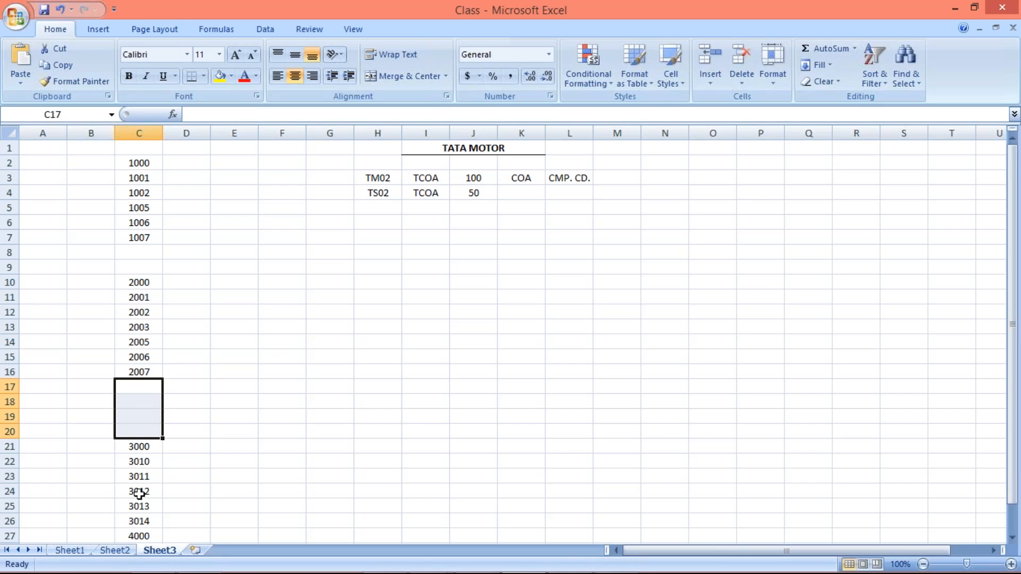
pyautogui.moveTo(139, 461); pyautogui.dragTo(139, 474)
pyautogui.press('Delete')
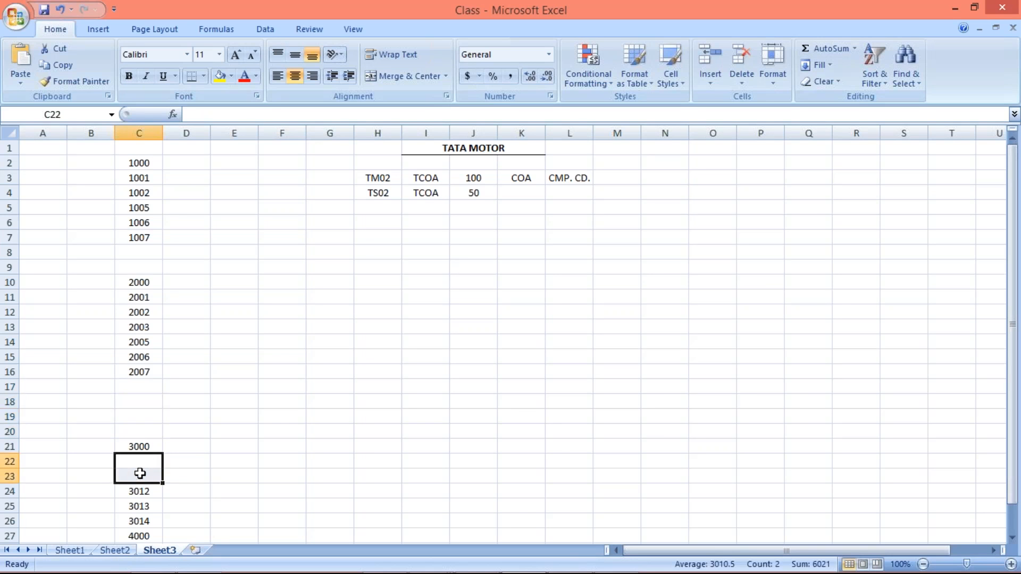
pyautogui.click(147, 494)
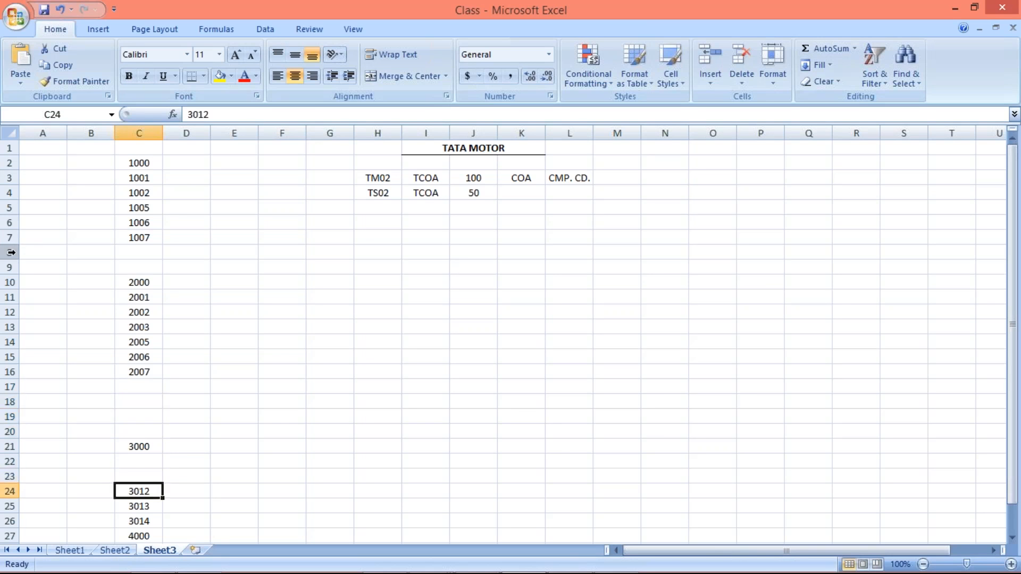
# Step: Delete the blank rows left between the account numbers: rows 8–9, then 15–18, then 16–17
pyautogui.moveTo(11, 252); pyautogui.dragTo(11, 268)
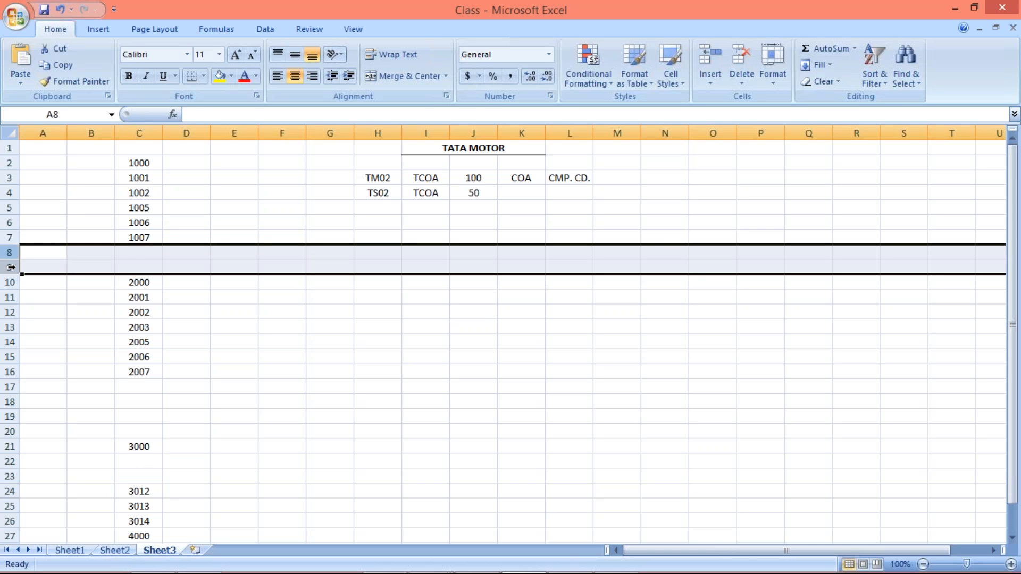
pyautogui.hotkey('ctrl', '-')
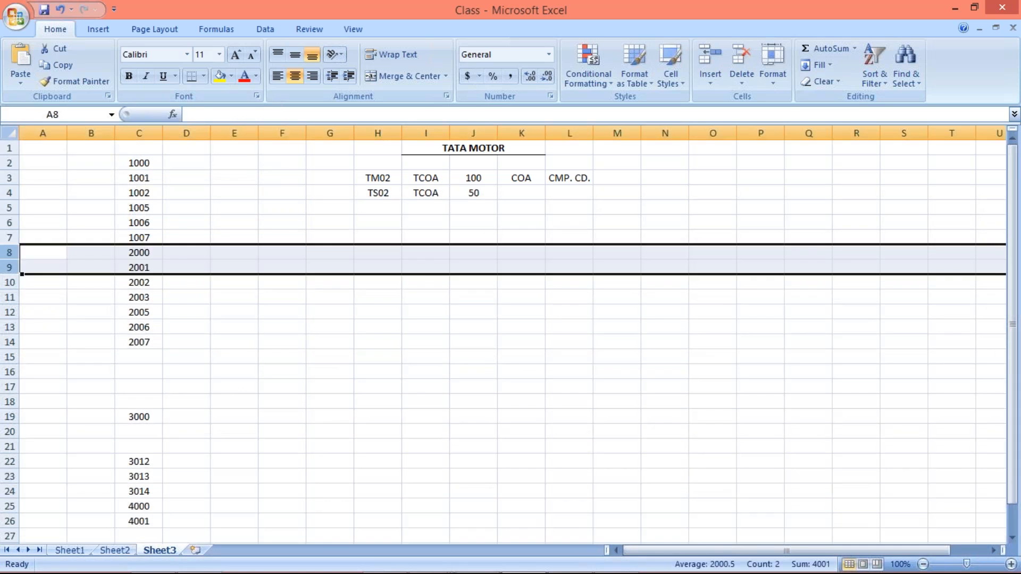
pyautogui.moveTo(11, 357); pyautogui.dragTo(16, 398)
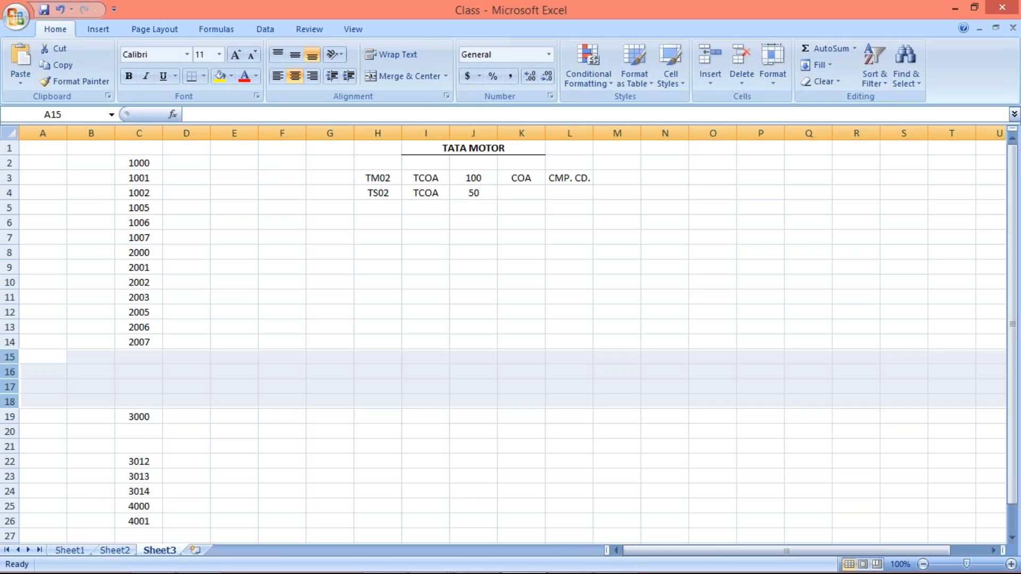
pyautogui.hotkey('ctrl', '-')
pyautogui.click(11, 371)
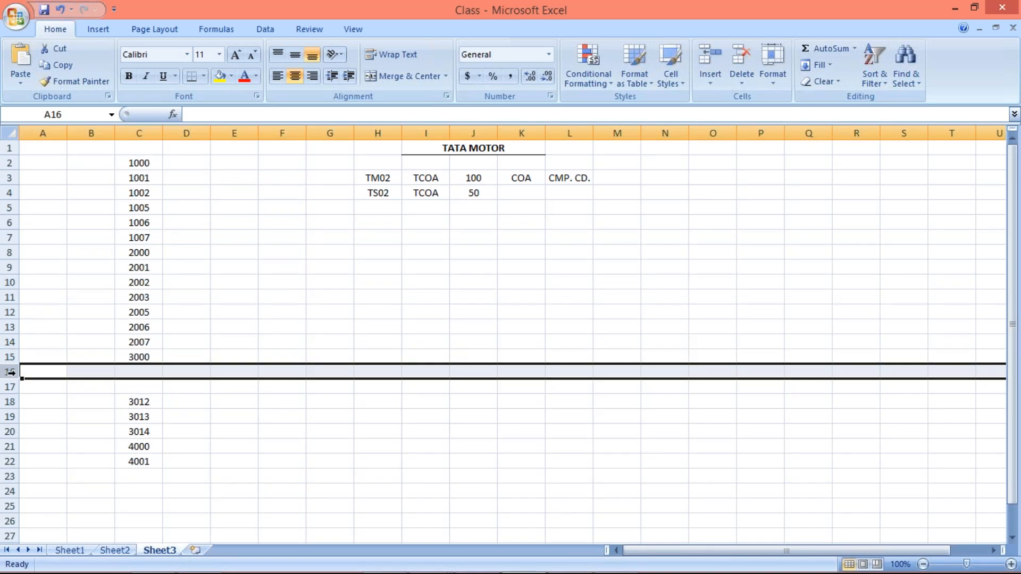
pyautogui.moveTo(11, 371); pyautogui.dragTo(10, 387)
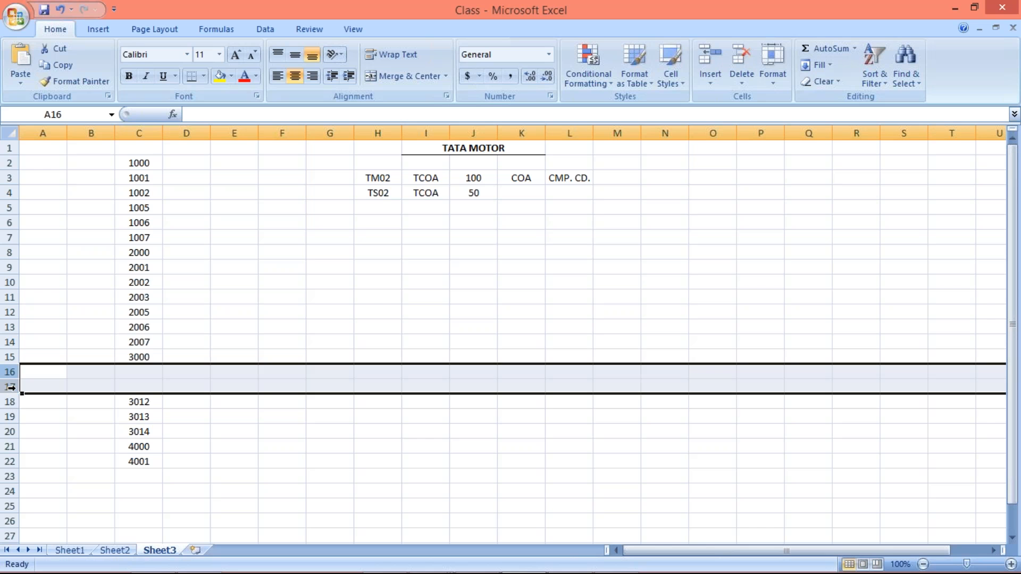
pyautogui.hotkey('ctrl', '-')
# Step: Copy the account numbers in cells C2 to C20 and switch to the Copy General Ledger Account Master Data screen in SAP
pyautogui.moveTo(139, 163); pyautogui.dragTo(139, 453)
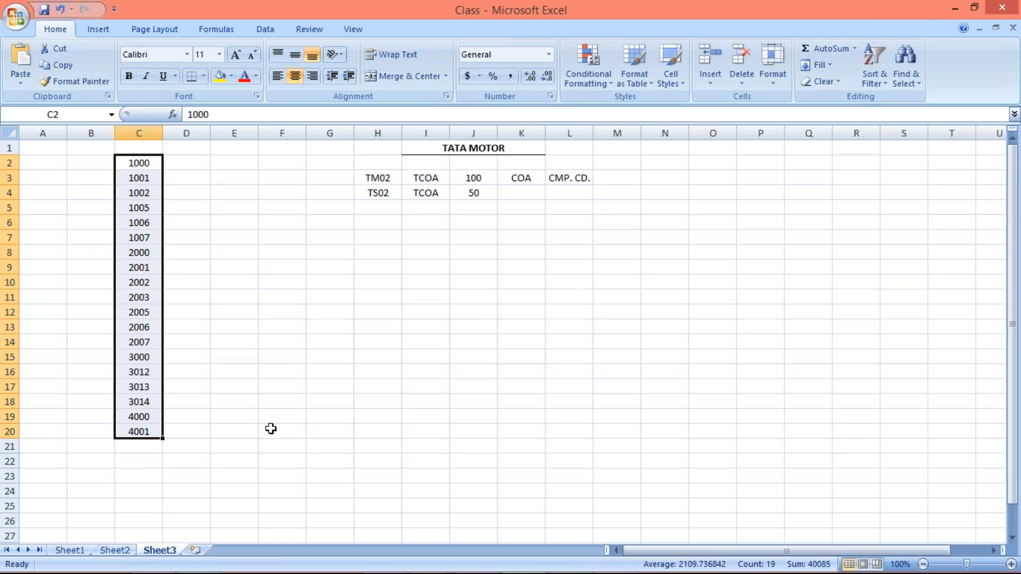
pyautogui.hotkey('ctrl', 'c')
pyautogui.hotkey('alt', 'Tab')
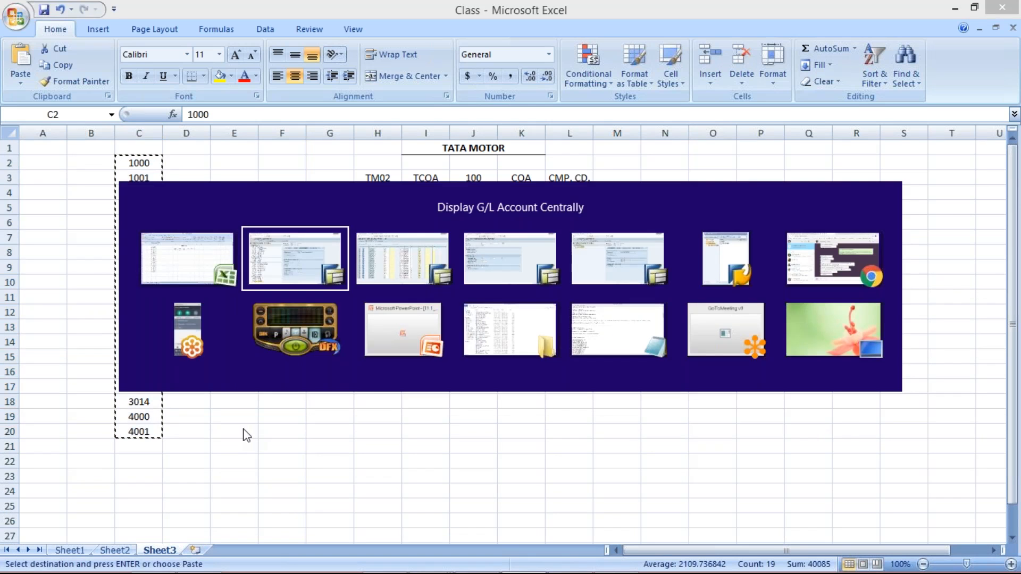
pyautogui.hotkey('alt', 'Tab')
pyautogui.hotkey('alt', 'Tab')
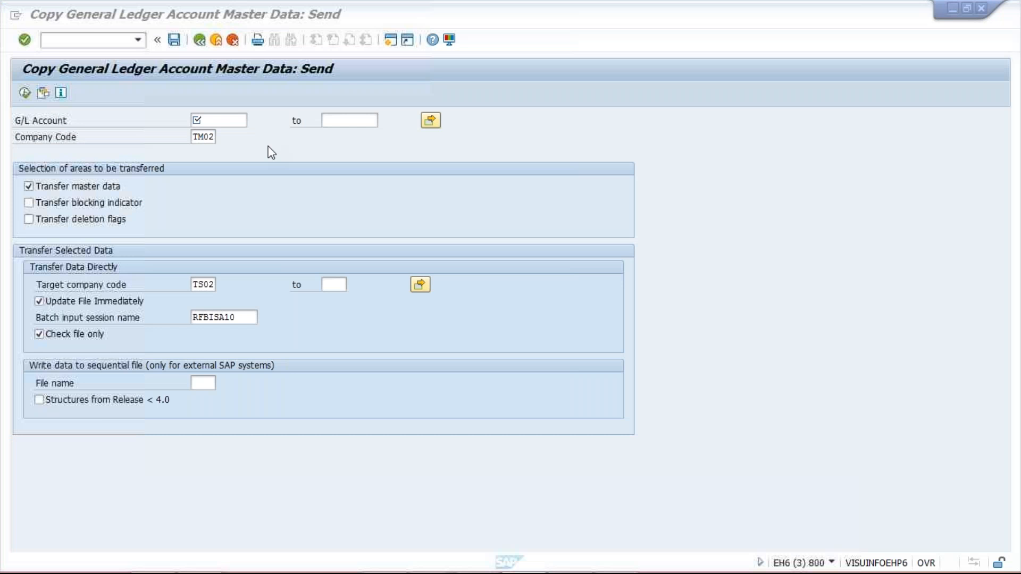
# Step: Paste the copied account numbers as single values into the G/L Account multiple selection and compare them with the Excel list
pyautogui.click(226, 121)
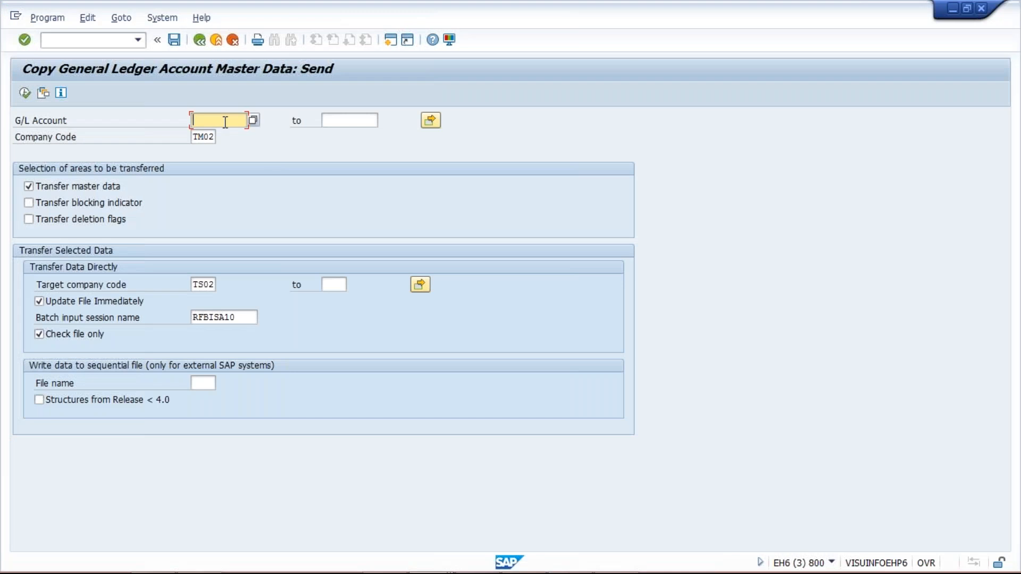
pyautogui.write('1000')
pyautogui.click(431, 121)
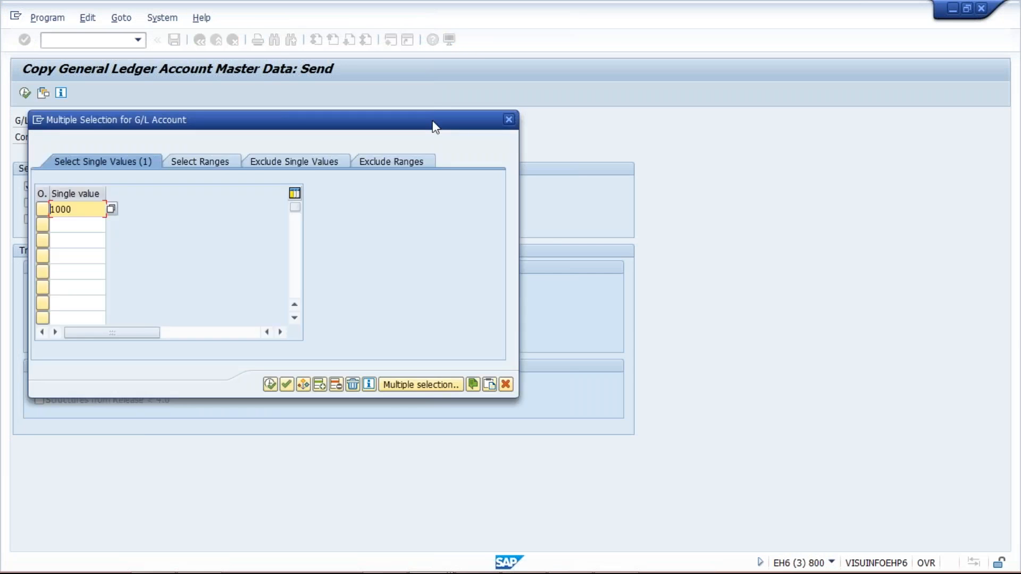
pyautogui.click(62, 224)
pyautogui.moveTo(82, 209); pyautogui.dragTo(42, 210)
pyautogui.press('Delete')
pyautogui.click(59, 207)
pyautogui.click(489, 385)
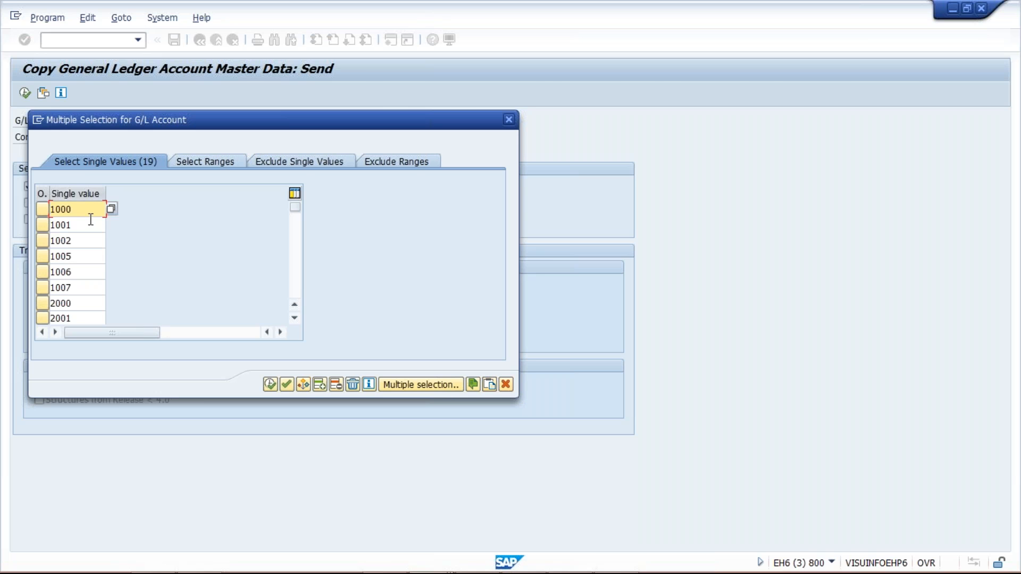
pyautogui.hotkey('alt', 'Tab')
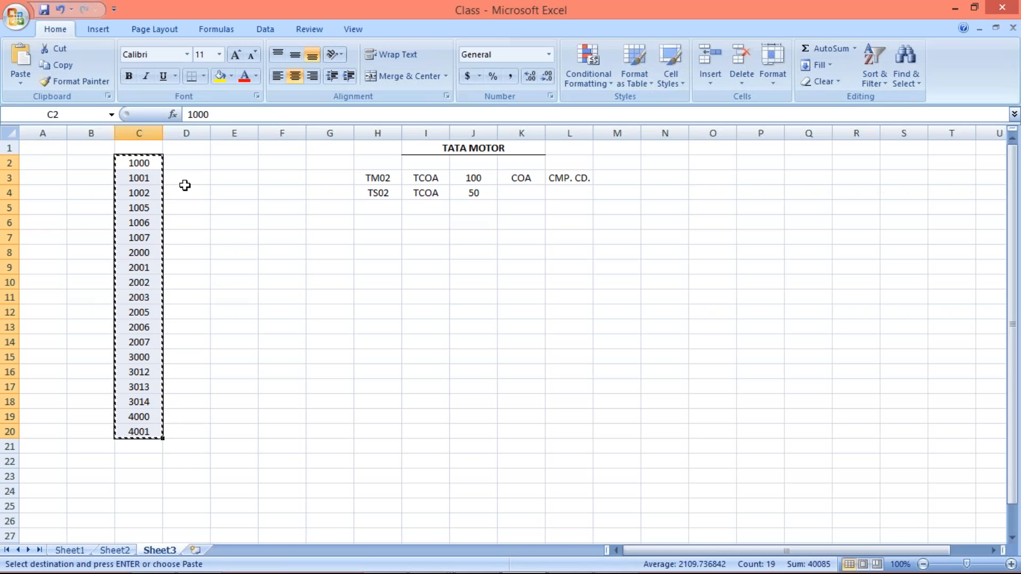
pyautogui.hotkey('alt', 'Tab')
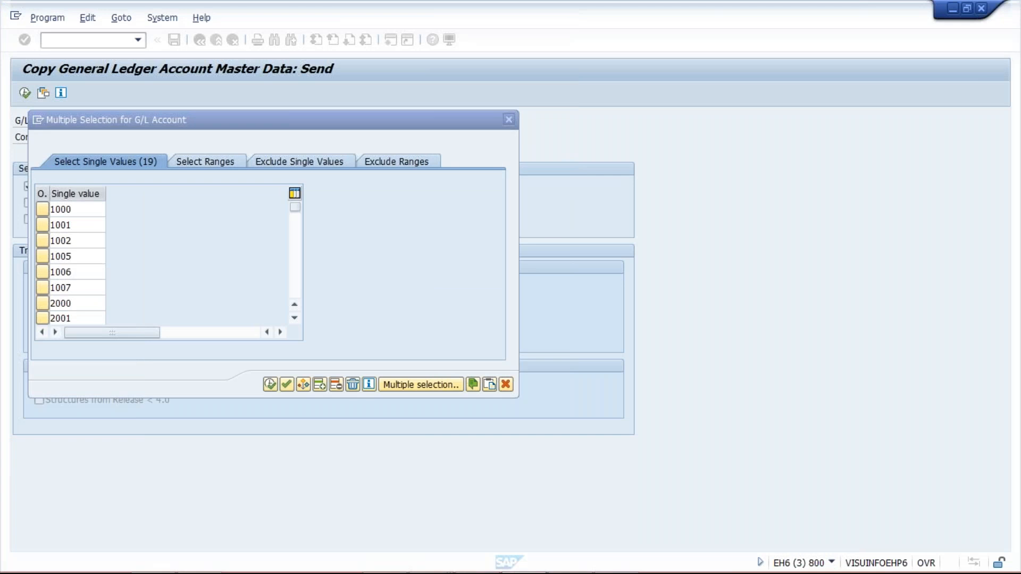
# Step: Accept the account selection and run the check-only copy from TM02 to TS02, returning from the message log to the account list
pyautogui.click(271, 385)
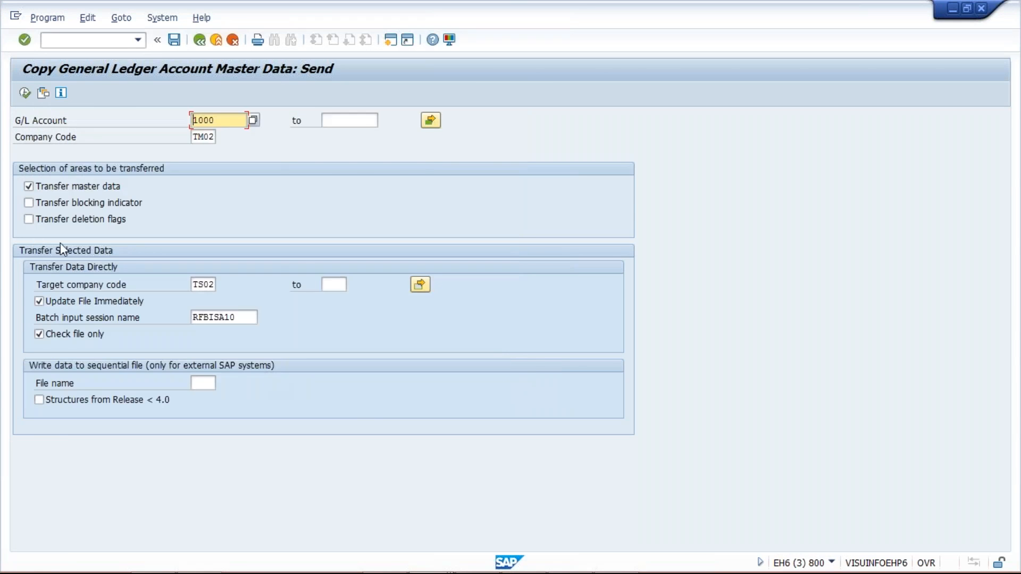
pyautogui.click(23, 91)
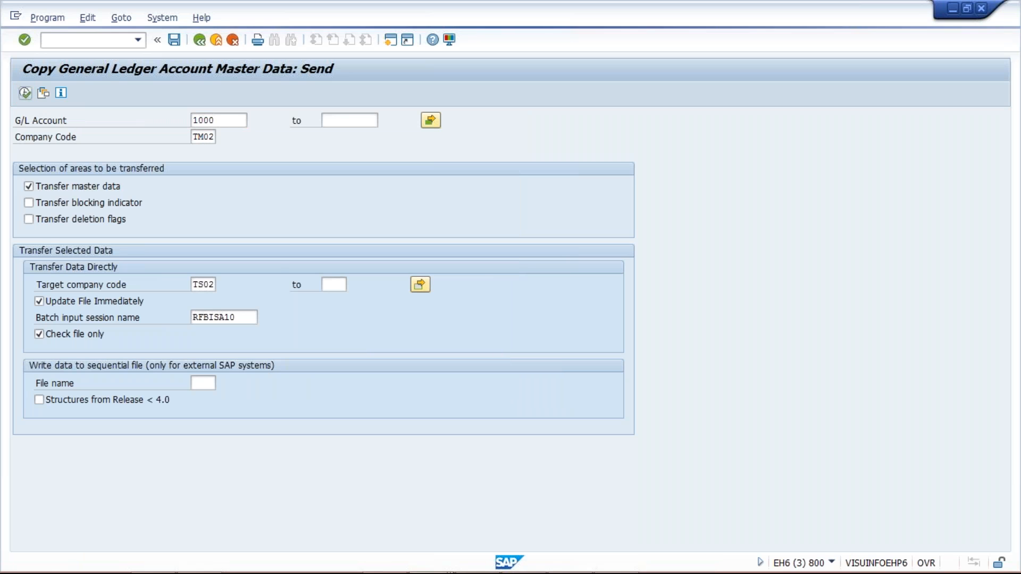
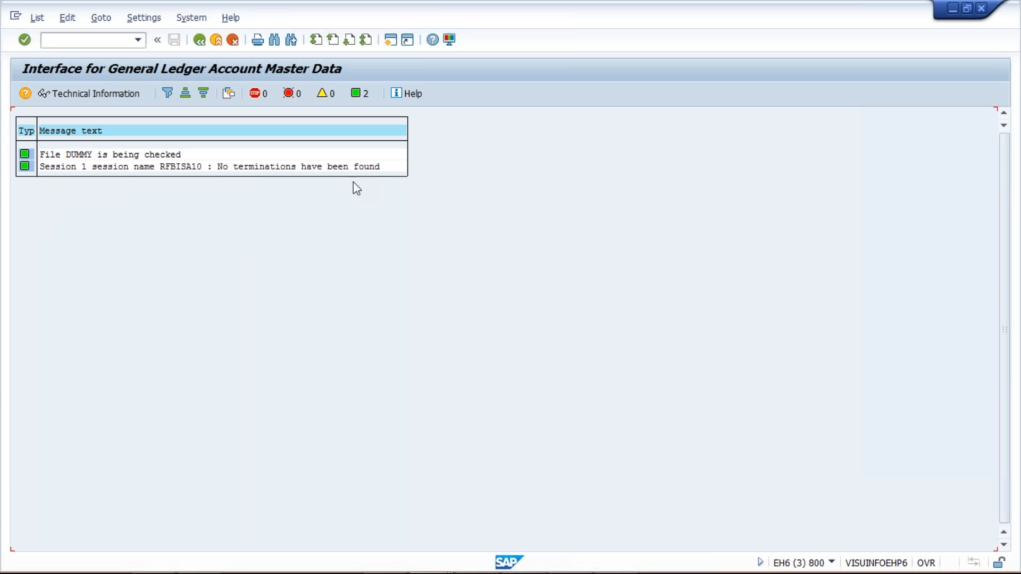
pyautogui.click(198, 40)
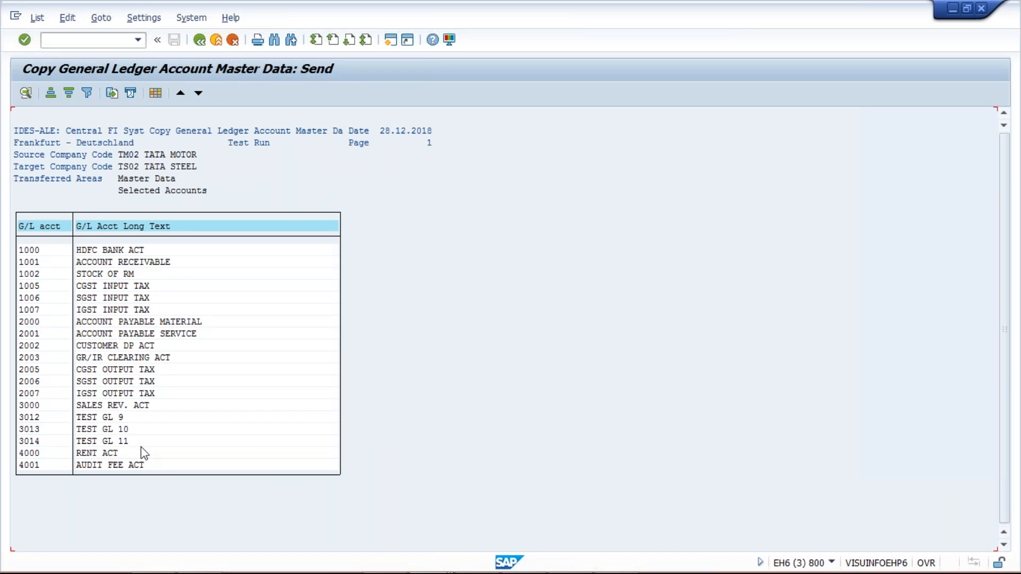
# Step: Switch to the TS02 account session, reopen transaction FS00, and expand the expenses accounts to check which accounts exist
pyautogui.moveTo(427, 546)
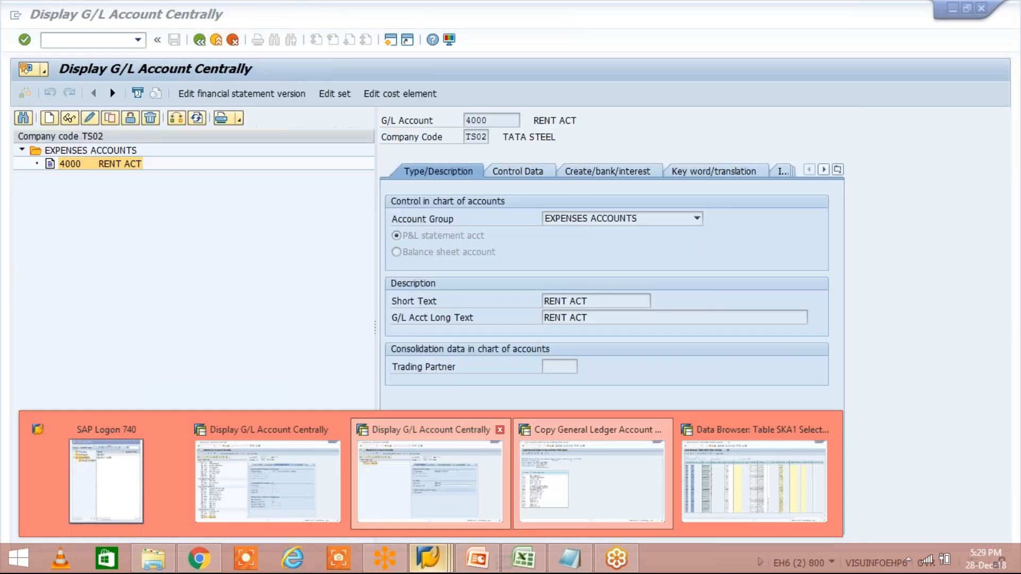
pyautogui.click(441, 483)
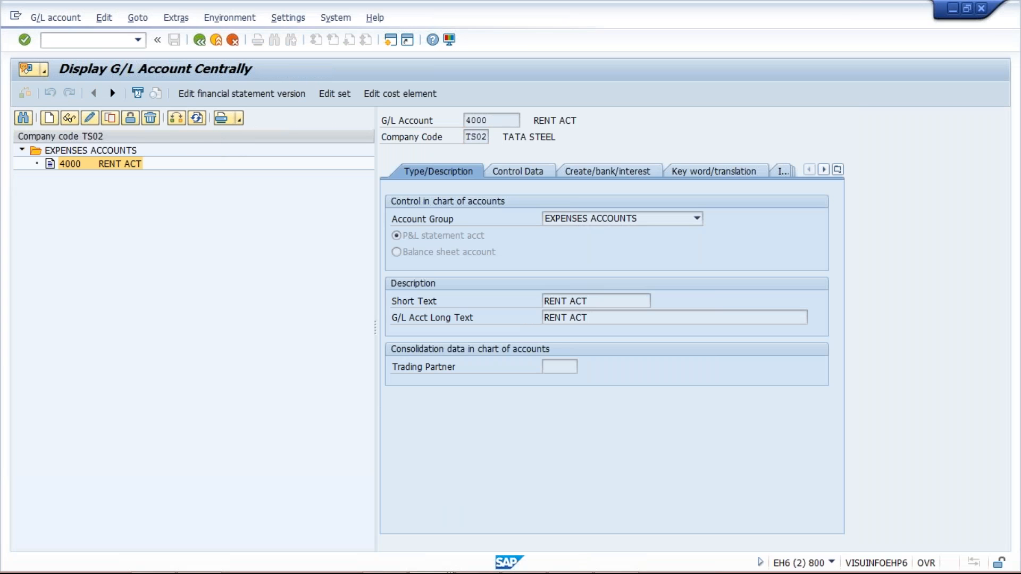
pyautogui.hotkey('ctrl', '/')
pyautogui.write('/ND')
pyautogui.press('BackSpace')
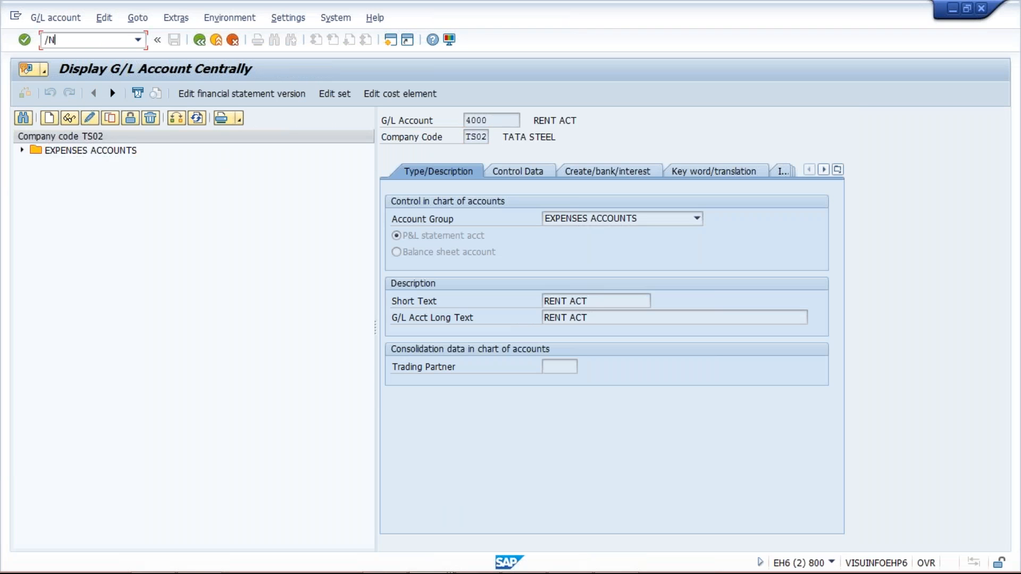
pyautogui.write('FS00')
pyautogui.press('Return')
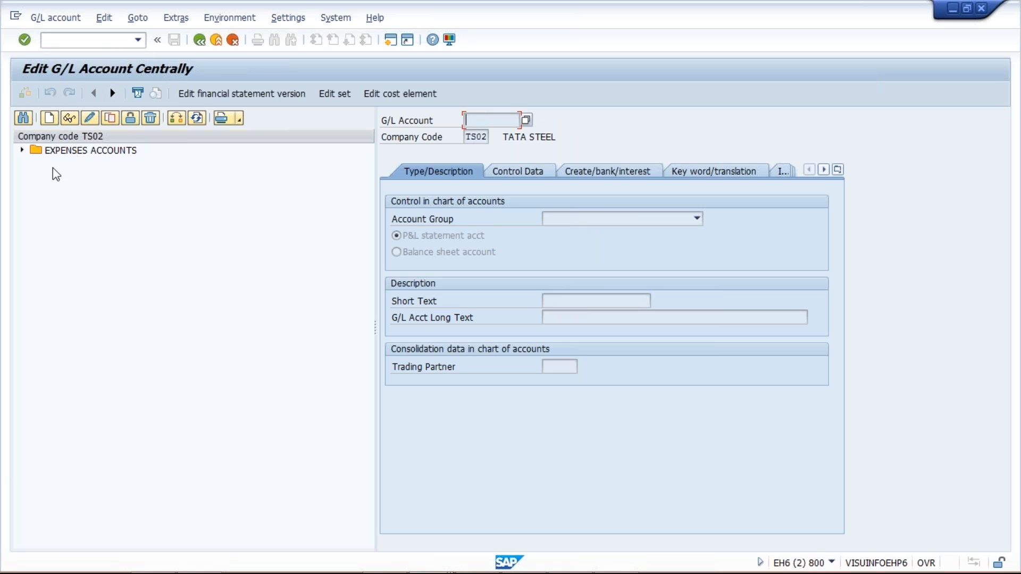
pyautogui.click(22, 151)
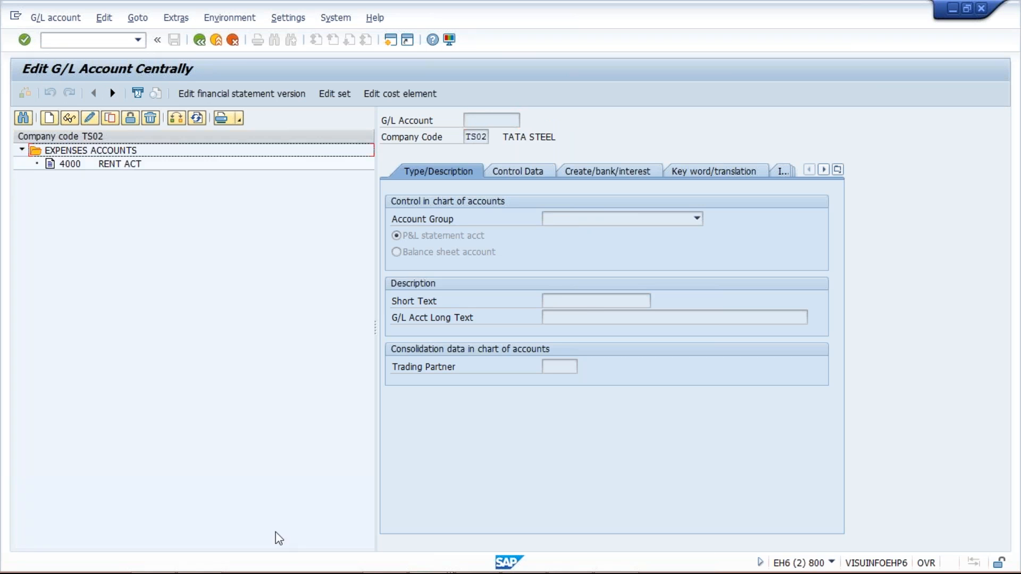
# Step: Open transaction SE16 and display the entries of table SKB1 for company code TS02
pyautogui.click(86, 40)
pyautogui.write('/N')
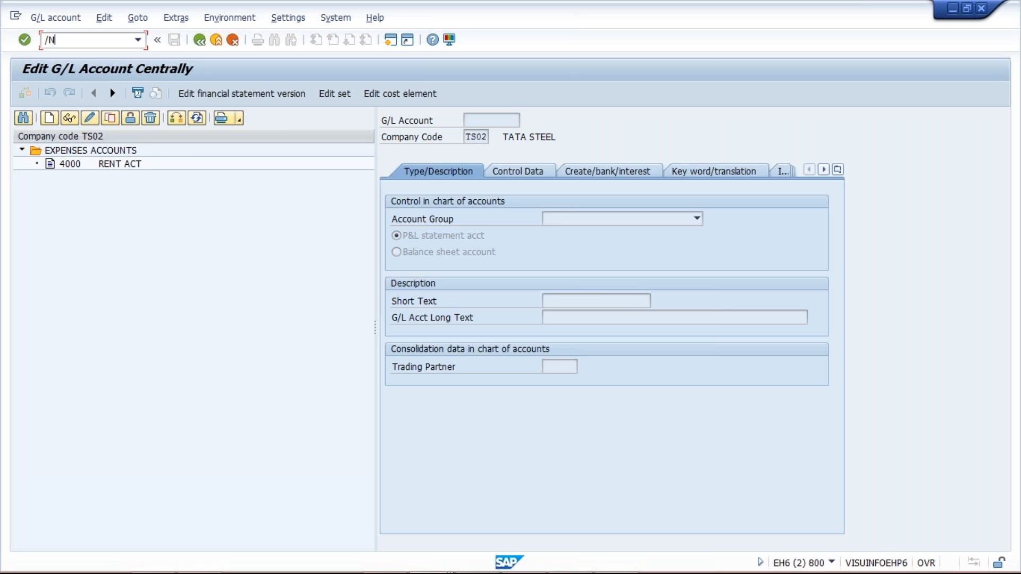
pyautogui.write('SE16')
pyautogui.press('Return')
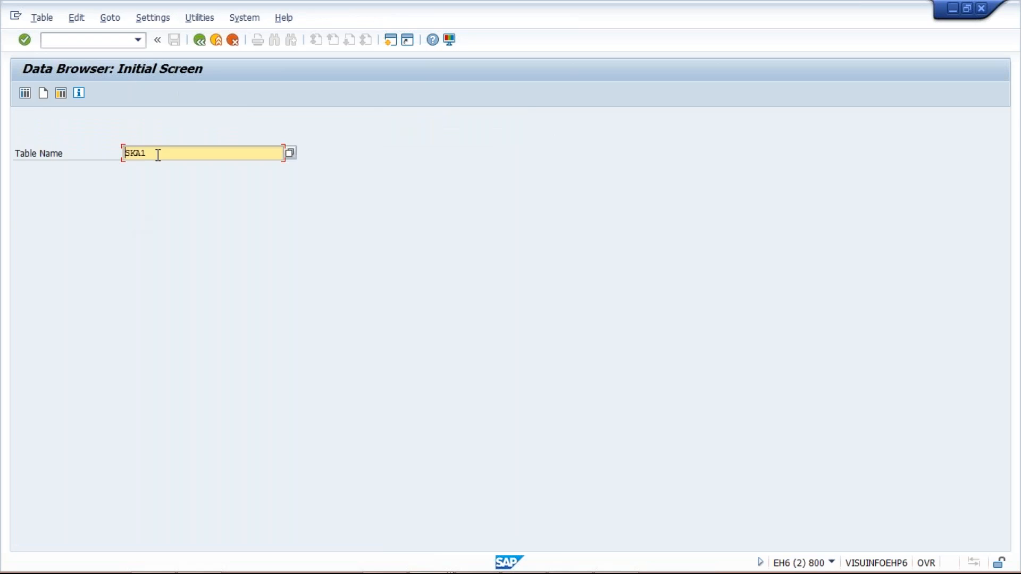
pyautogui.press('BackSpace')
pyautogui.write('B')
pyautogui.press('Return')
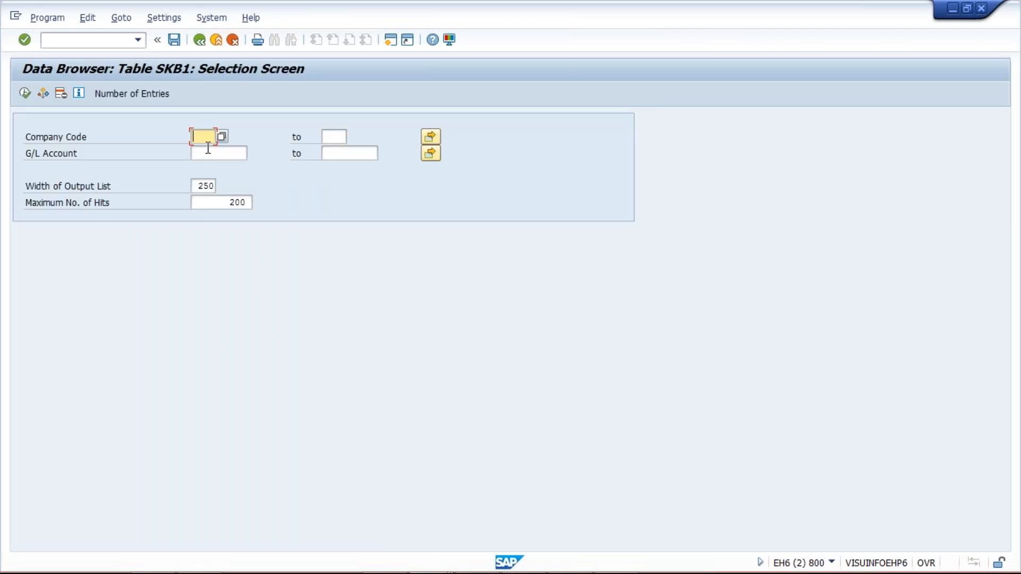
pyautogui.write('TS02')
pyautogui.click(24, 94)
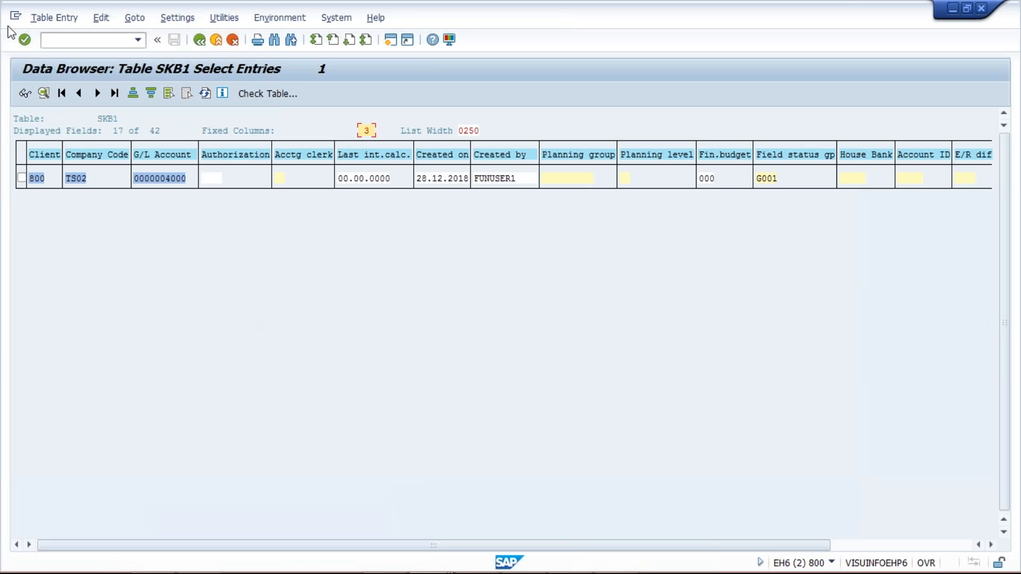
# Step: Open the batch input session overview with transaction SM35 and return to the test run's list of copied accounts
pyautogui.click(89, 40)
pyautogui.write('/NSM35')
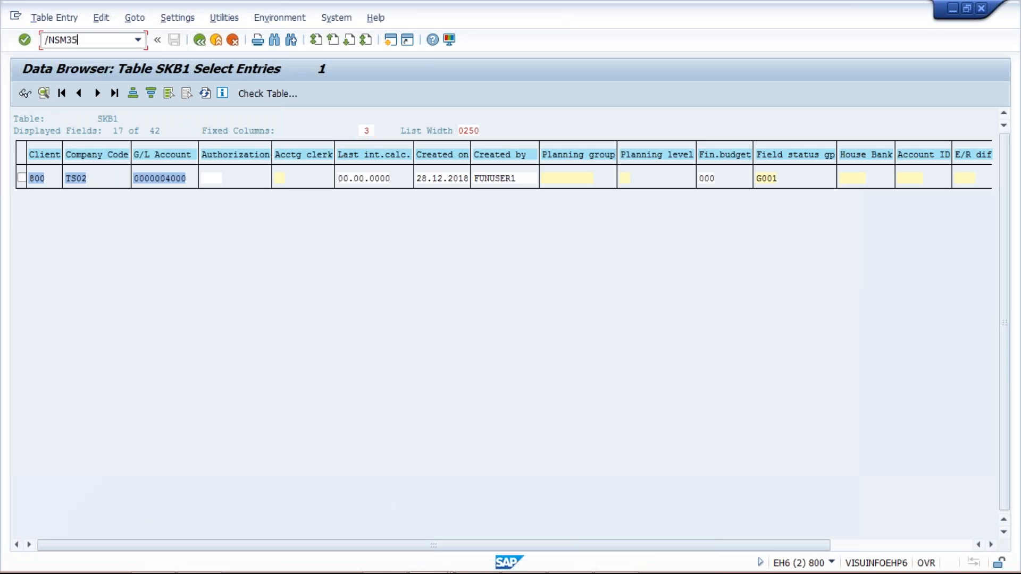
pyautogui.press('Return')
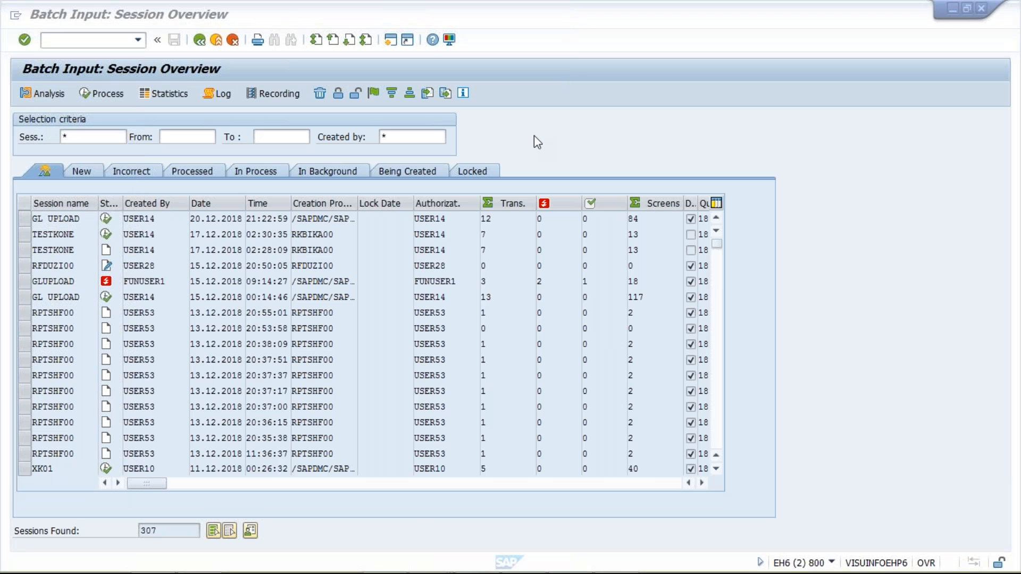
pyautogui.click(534, 136)
pyautogui.moveTo(407, 542)
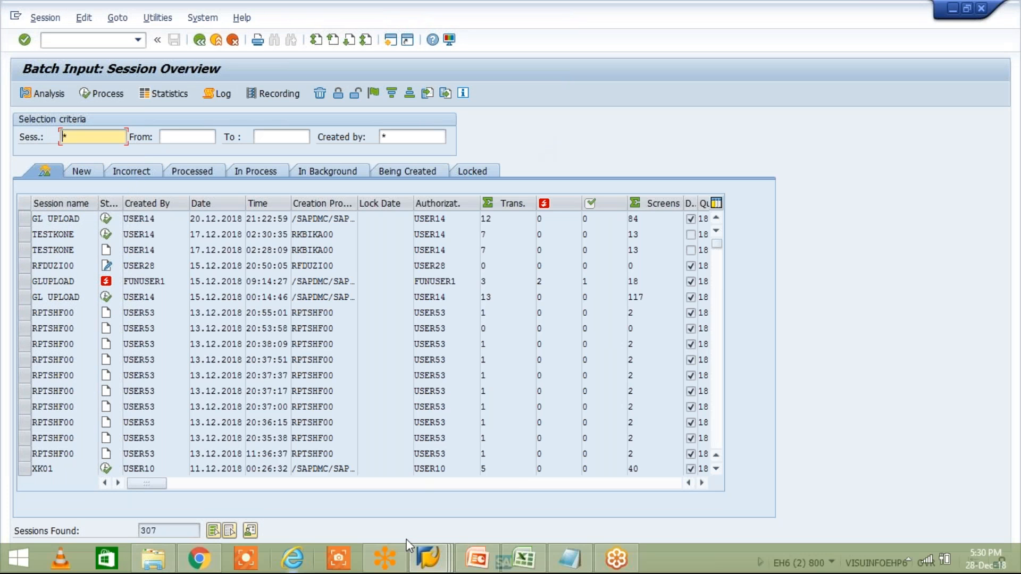
pyautogui.click(445, 552)
pyautogui.moveTo(413, 542)
pyautogui.click(590, 473)
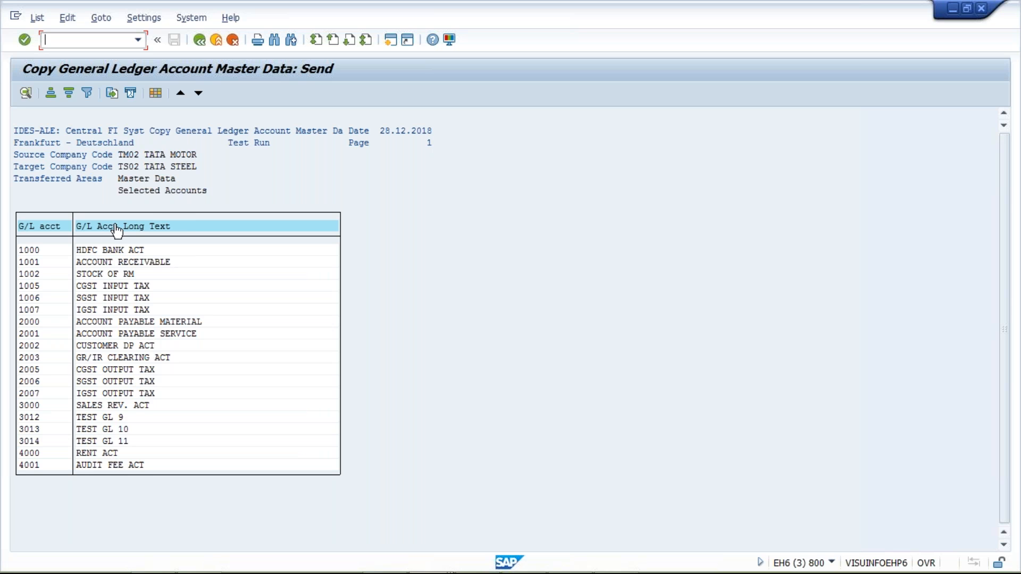
# Step: Return to the G/L account copy selection screen and replace the batch input session name with the presenter's name
pyautogui.click(200, 40)
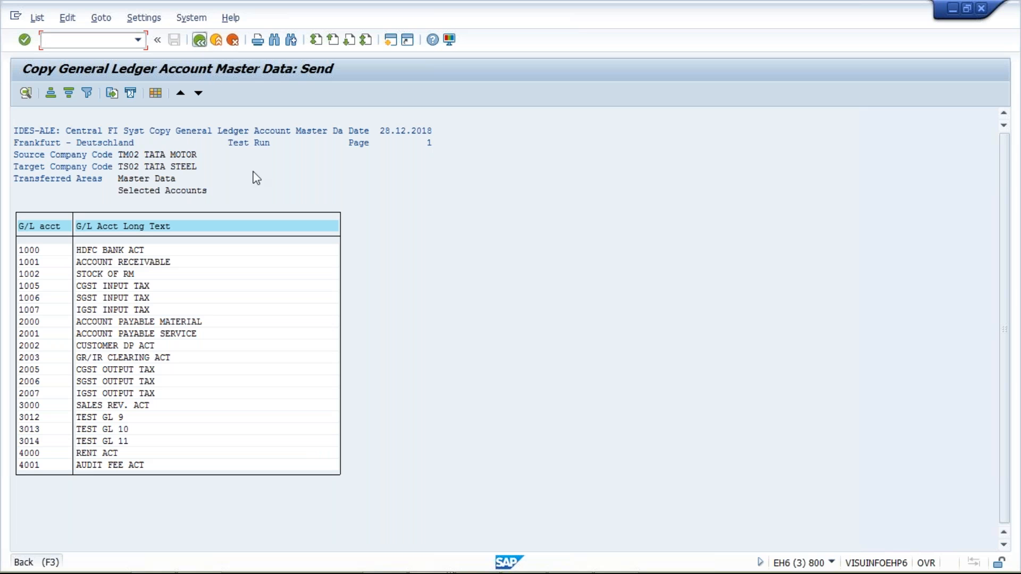
pyautogui.click(199, 40)
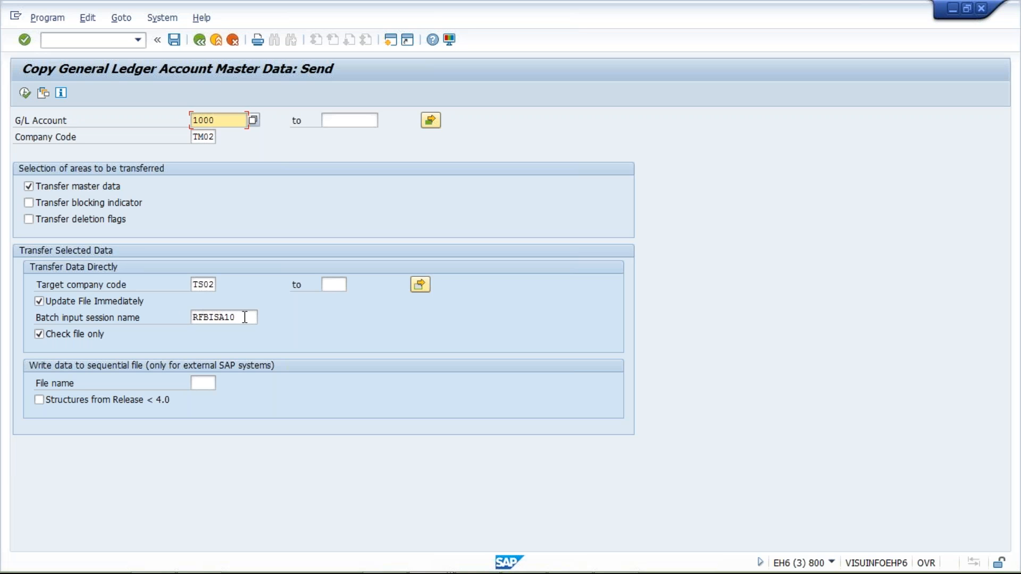
pyautogui.click(214, 317)
pyautogui.hotkey('ctrl', 'a')
pyautogui.write('KUMAR')
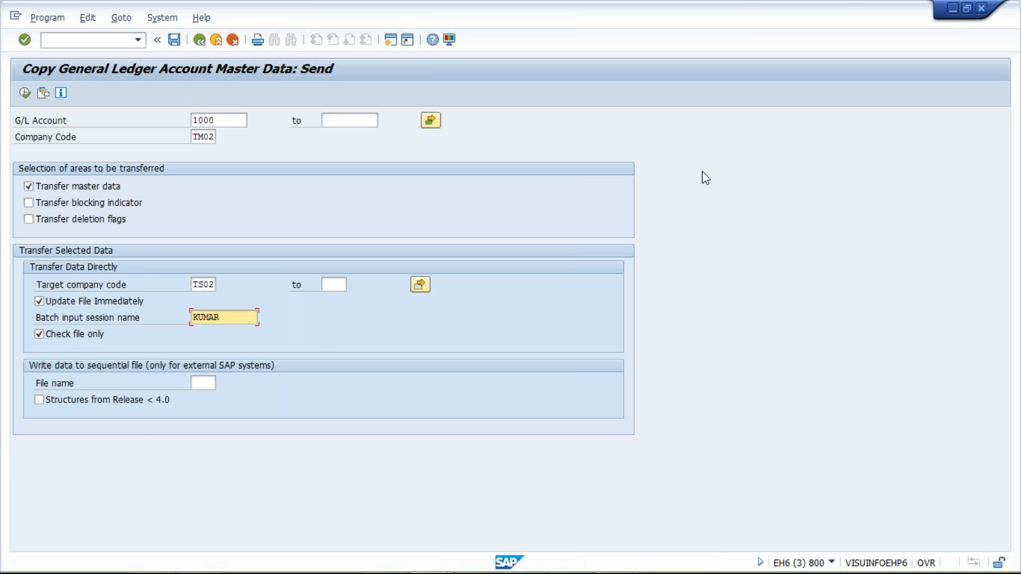
# Step: Turn off the check-only option, run the account copy from TM02 to TS02, and return from the message log to the account list
pyautogui.click(53, 335)
pyautogui.click(25, 93)
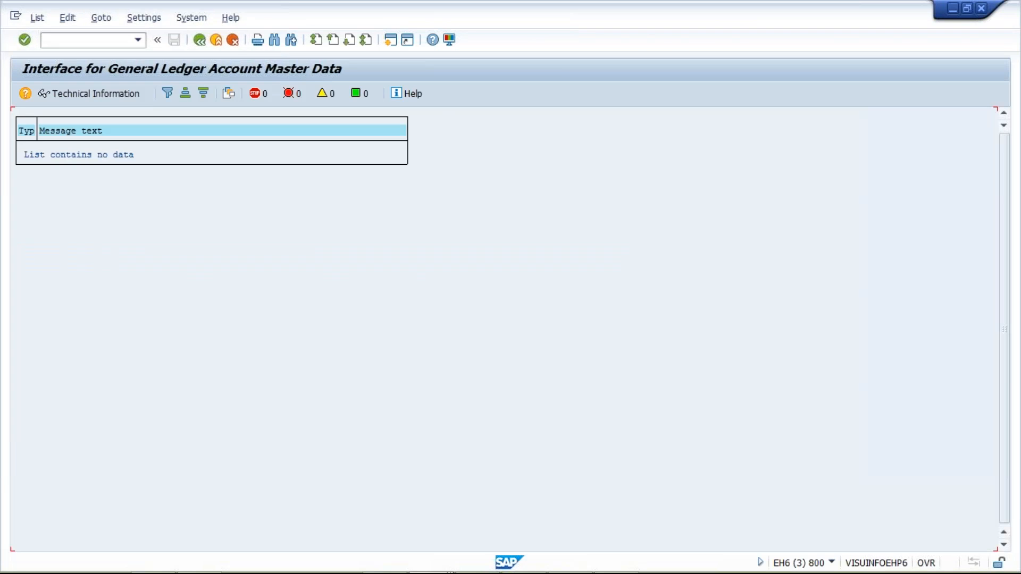
pyautogui.click(199, 40)
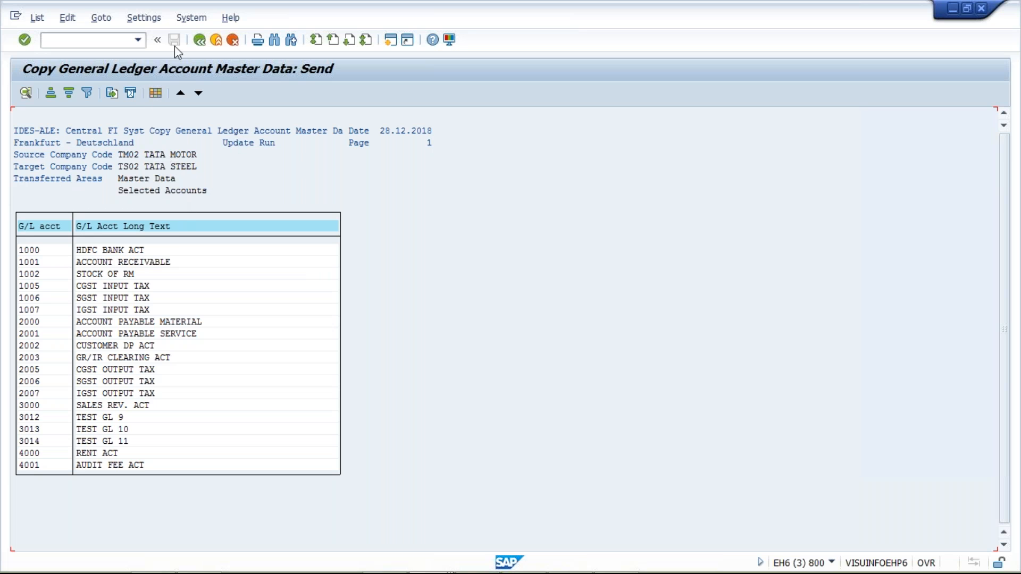
# Step: Run the TM02 to TS02 copy again as a check-only run, request technical information in the message log, and leave the log
pyautogui.press('F3')
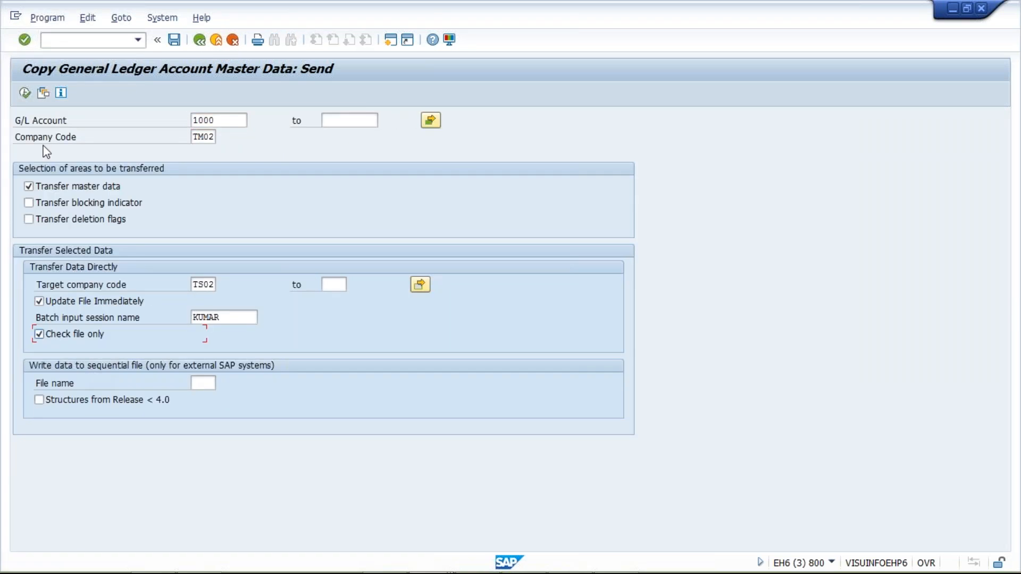
pyautogui.click(24, 96)
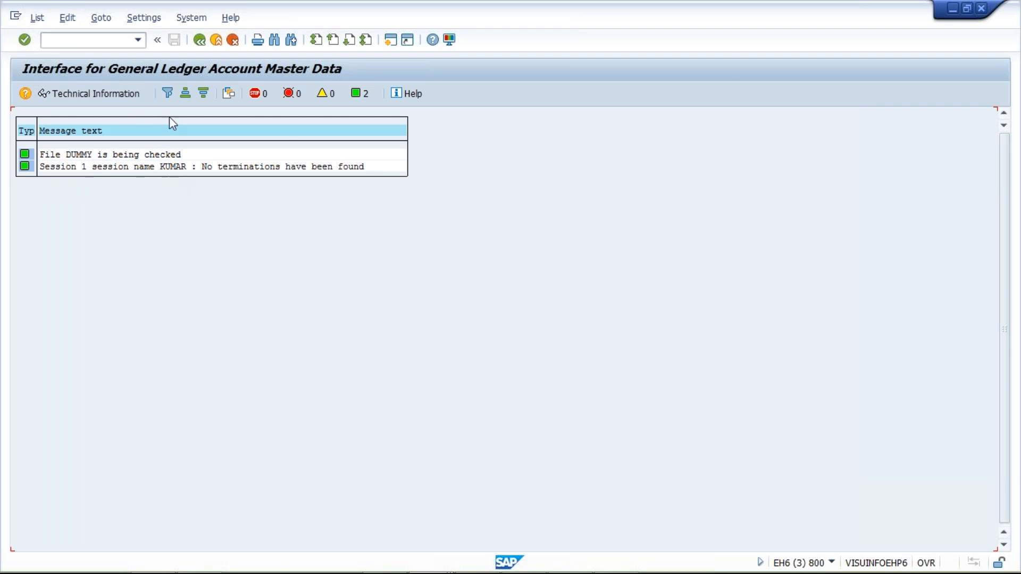
pyautogui.click(95, 97)
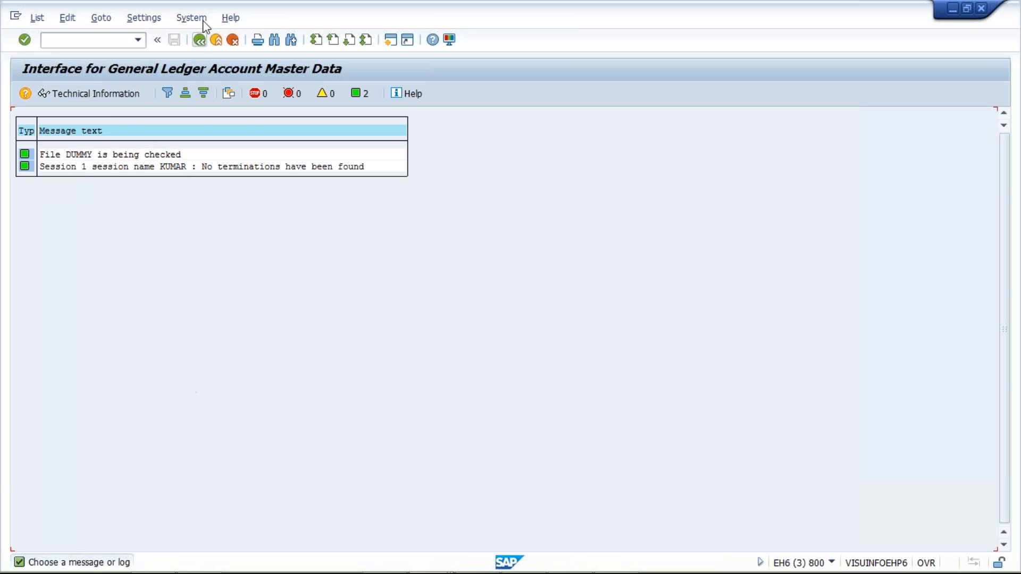
pyautogui.click(199, 40)
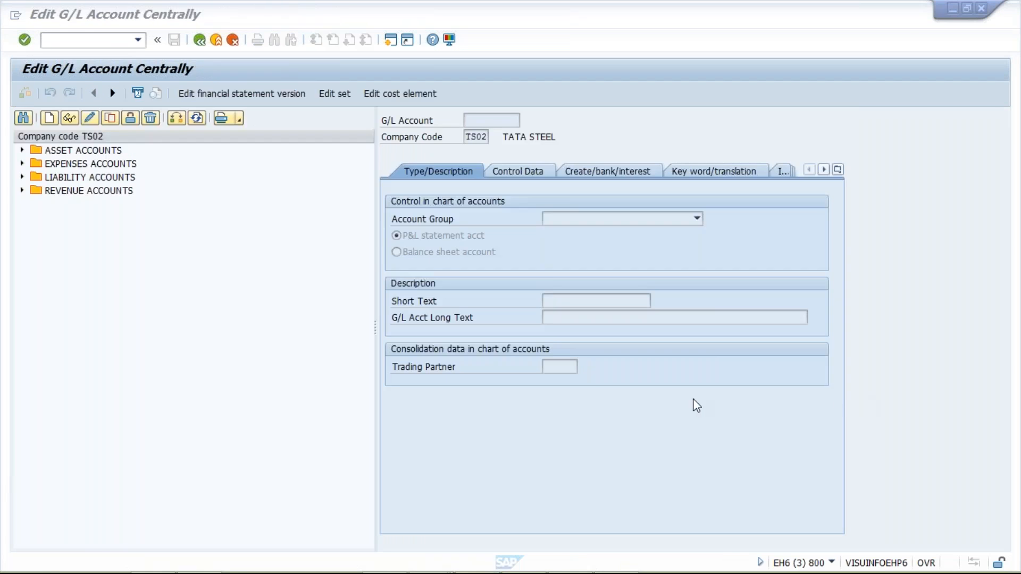
# Step: Reopen transaction FS00 for company code TS02 and expand the asset, expenses, liability and revenue account groups
pyautogui.click(693, 399)
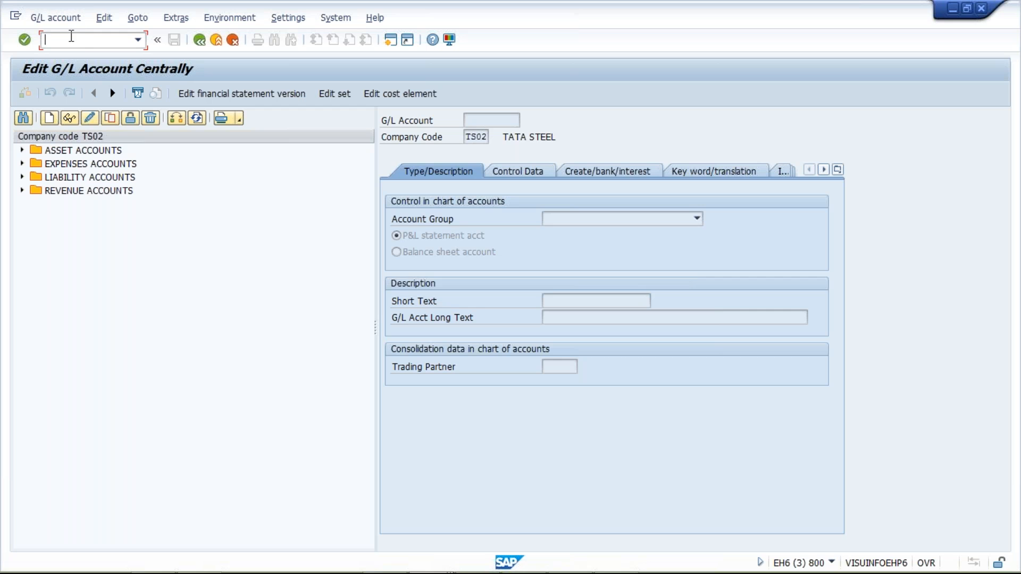
pyautogui.write('/NFS00')
pyautogui.press('Return')
pyautogui.click(22, 151)
pyautogui.click(22, 244)
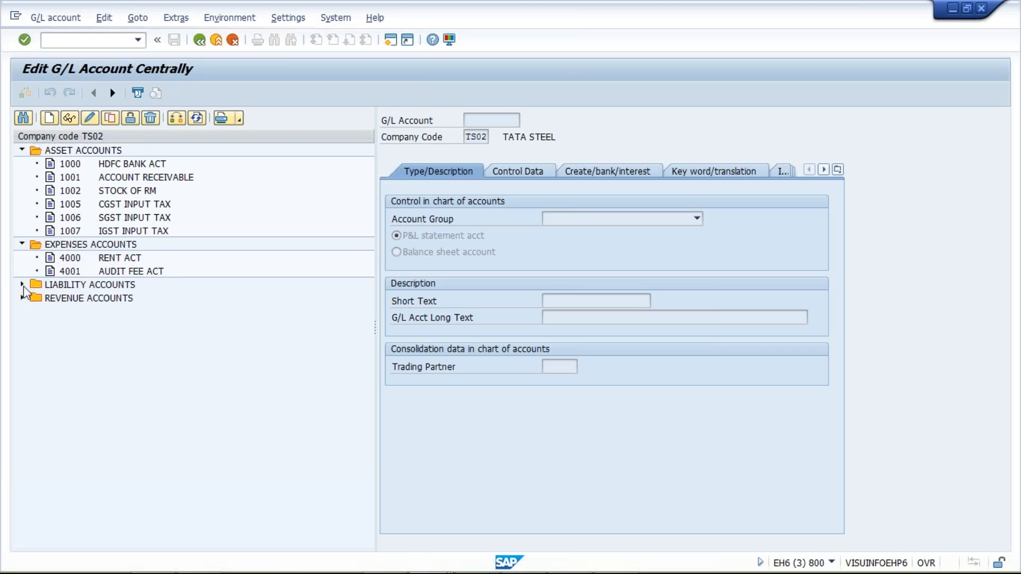
pyautogui.click(22, 284)
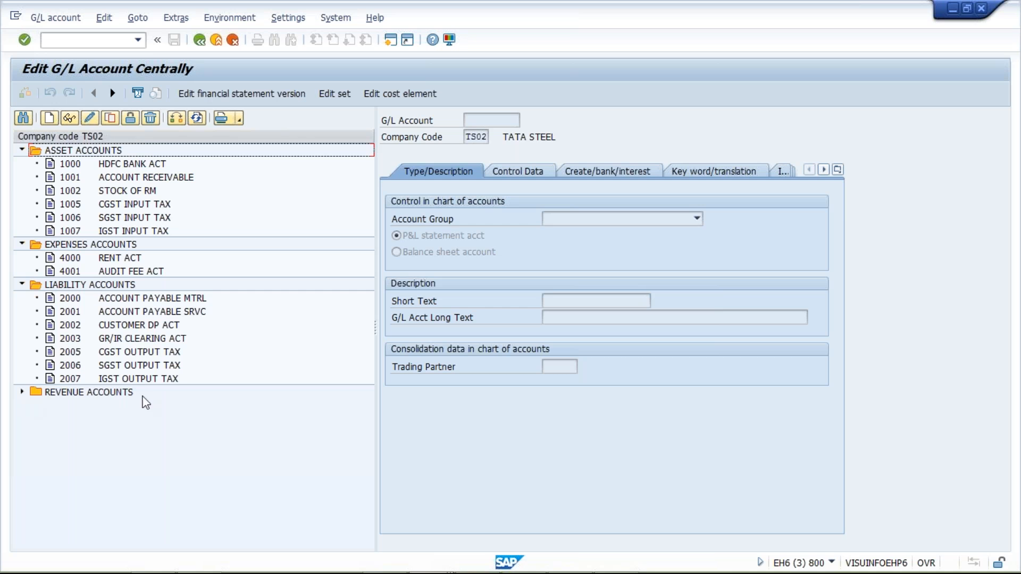
pyautogui.click(22, 392)
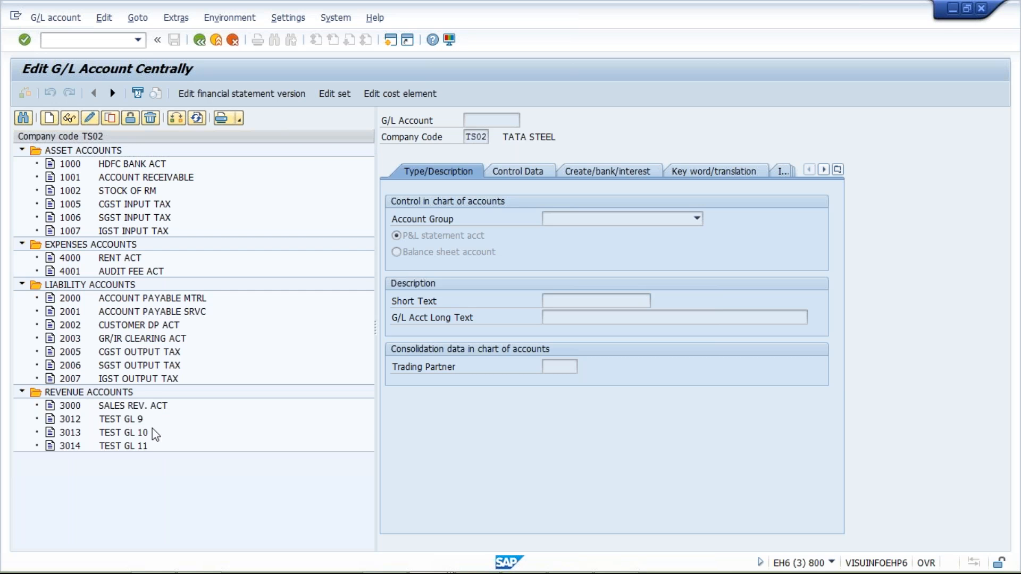
# Step: Compare the revenue accounts listed for TS02 with the account numbers and company code overview in the Excel sheet
pyautogui.click(154, 406)
pyautogui.click(135, 446)
pyautogui.click(117, 419)
pyautogui.click(130, 447)
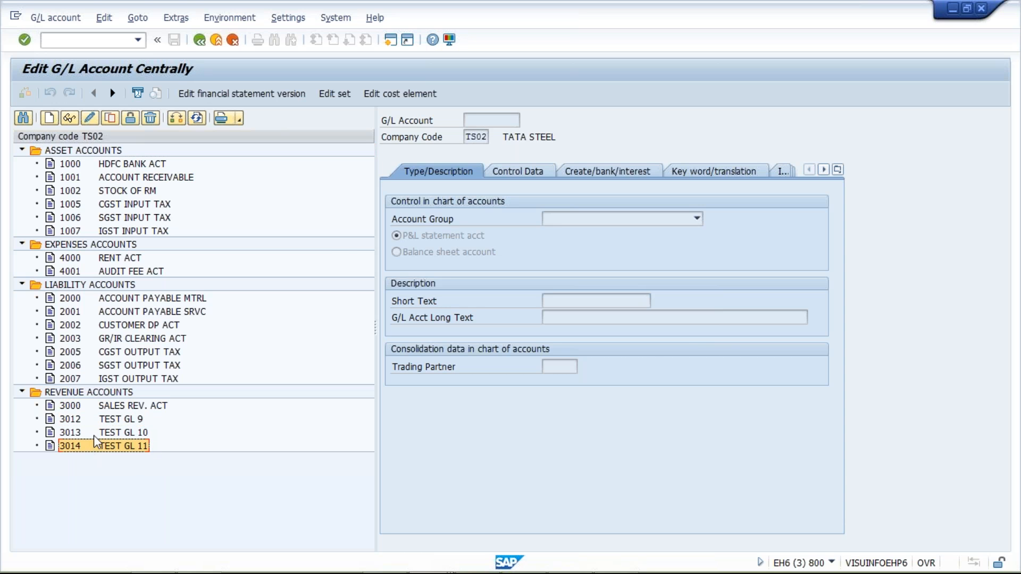
pyautogui.hotkey('alt', 'Tab')
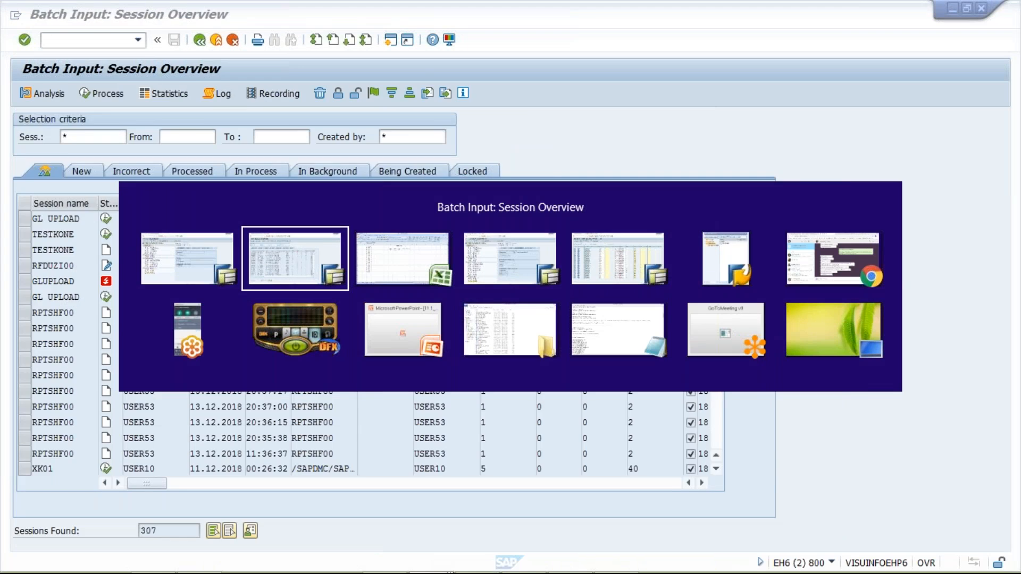
pyautogui.hotkey('alt', 'Tab')
pyautogui.click(139, 392)
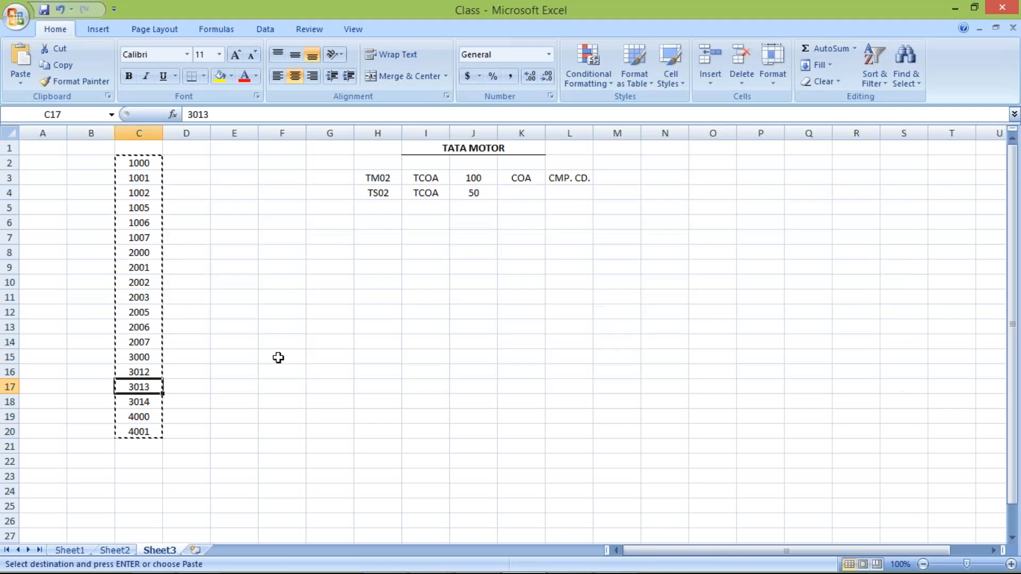
pyautogui.click(139, 400)
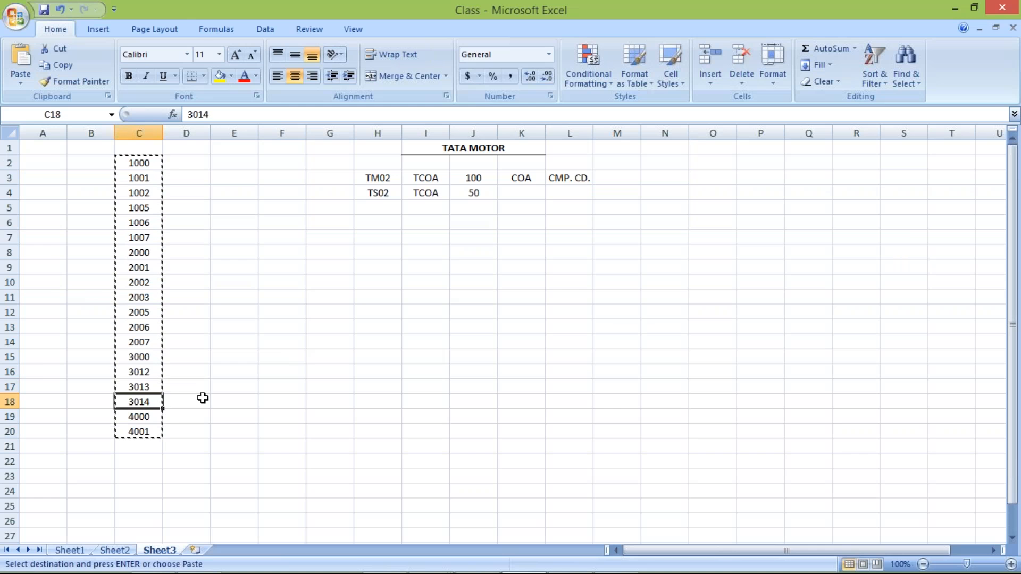
pyautogui.hotkey('alt', 'Tab')
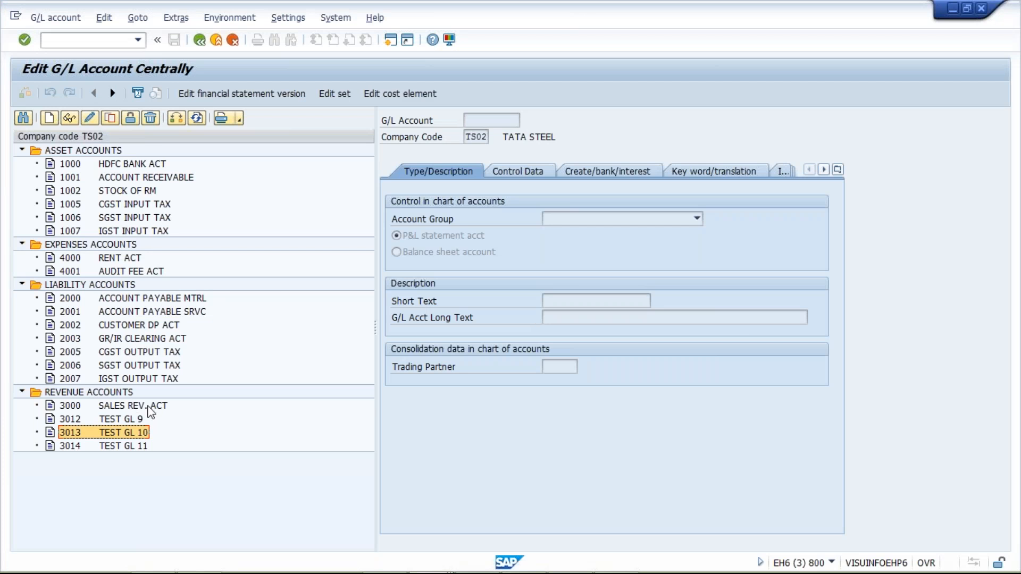
pyautogui.hotkey('alt', 'Tab')
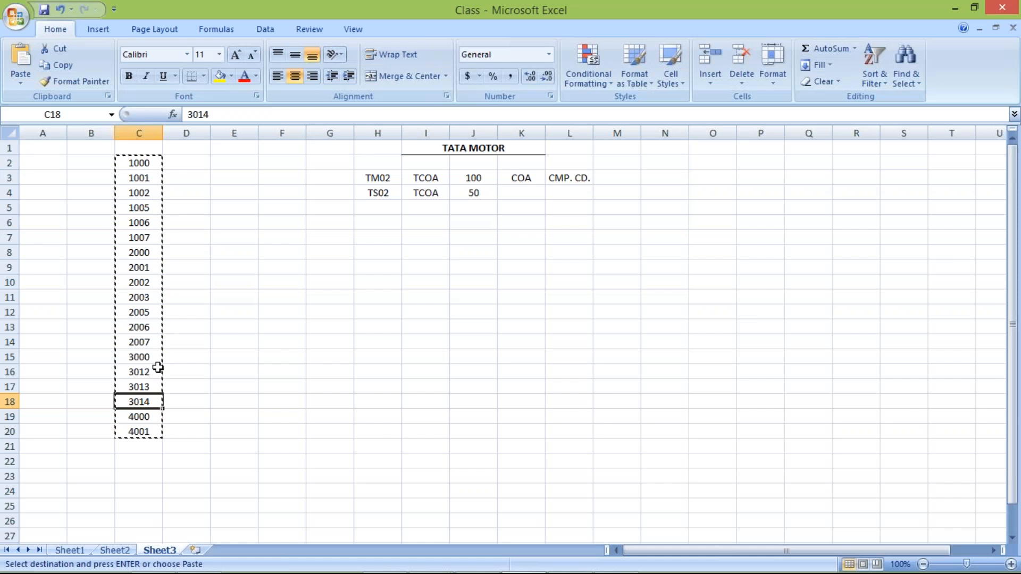
pyautogui.hotkey('alt', 'Tab')
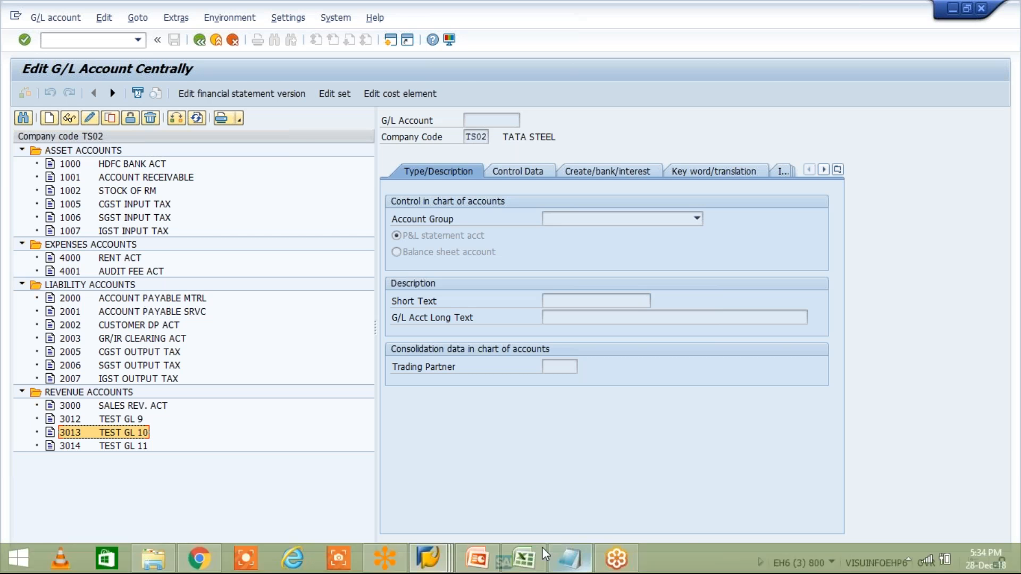
pyautogui.click(523, 559)
pyautogui.click(474, 178)
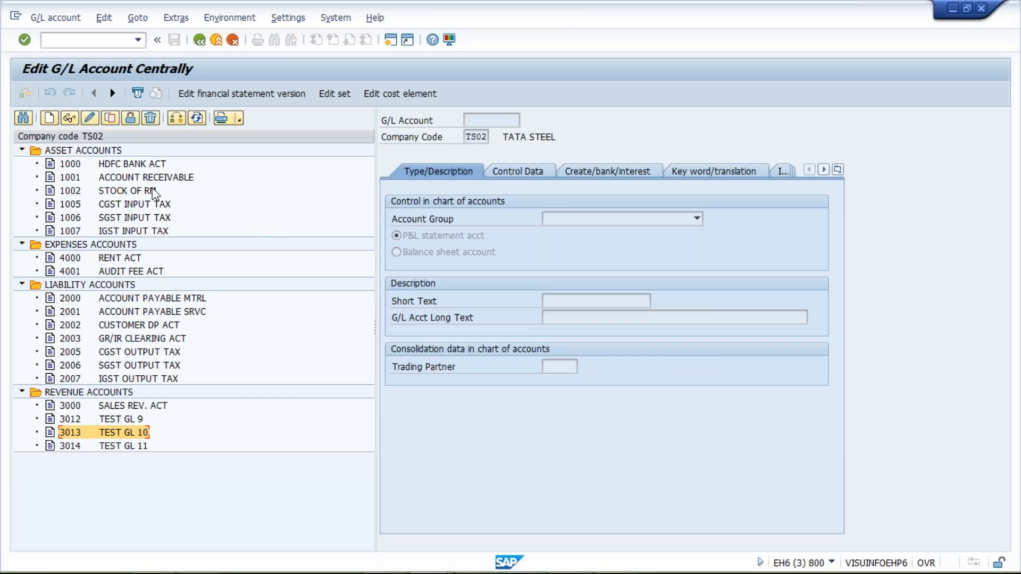
# Step: Compare the TS02 account tree with the TM02 account tree in the other SAP session, examining the asset accounts including 1010
pyautogui.click(94, 407)
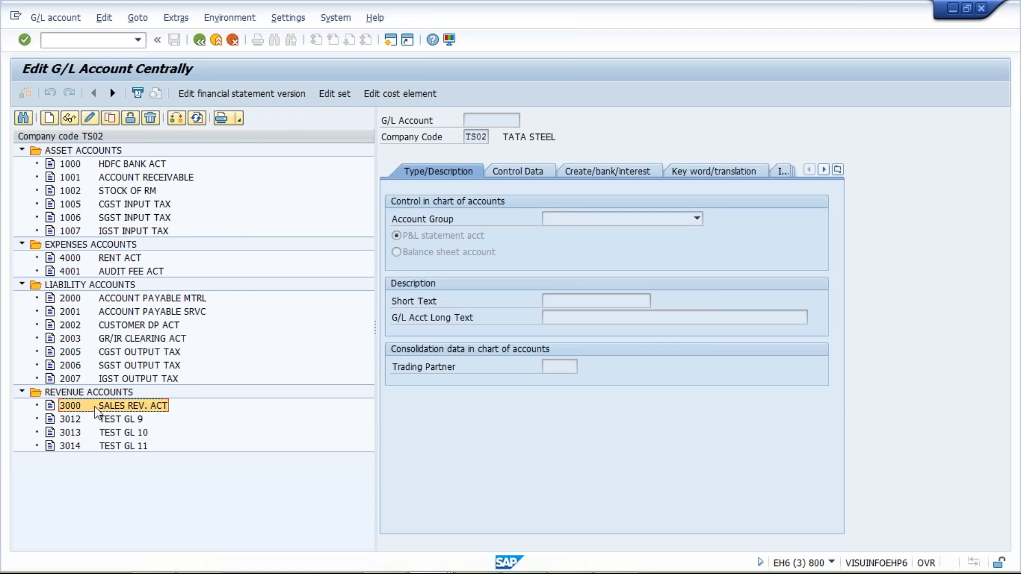
pyautogui.moveTo(475, 564)
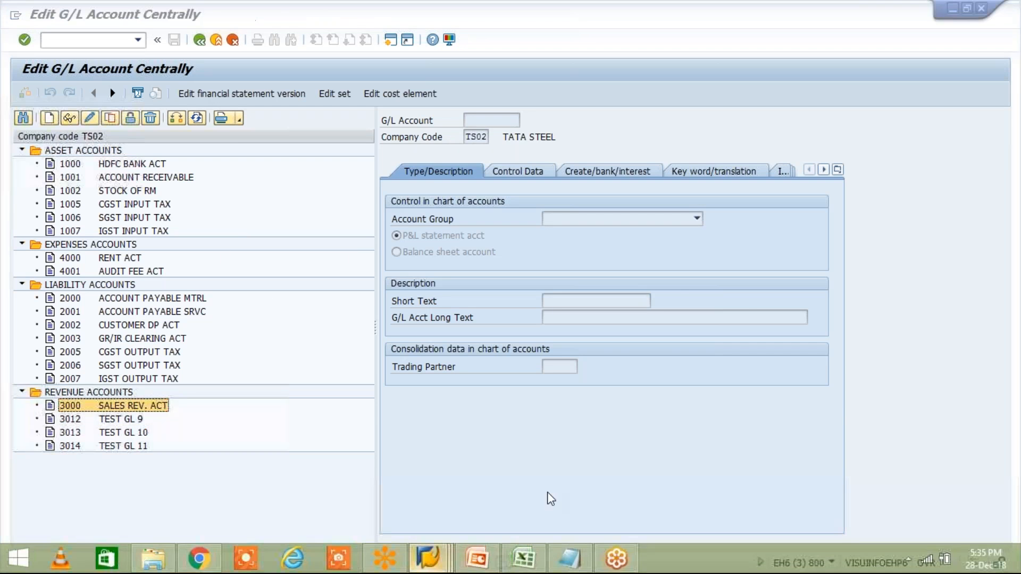
pyautogui.click(428, 558)
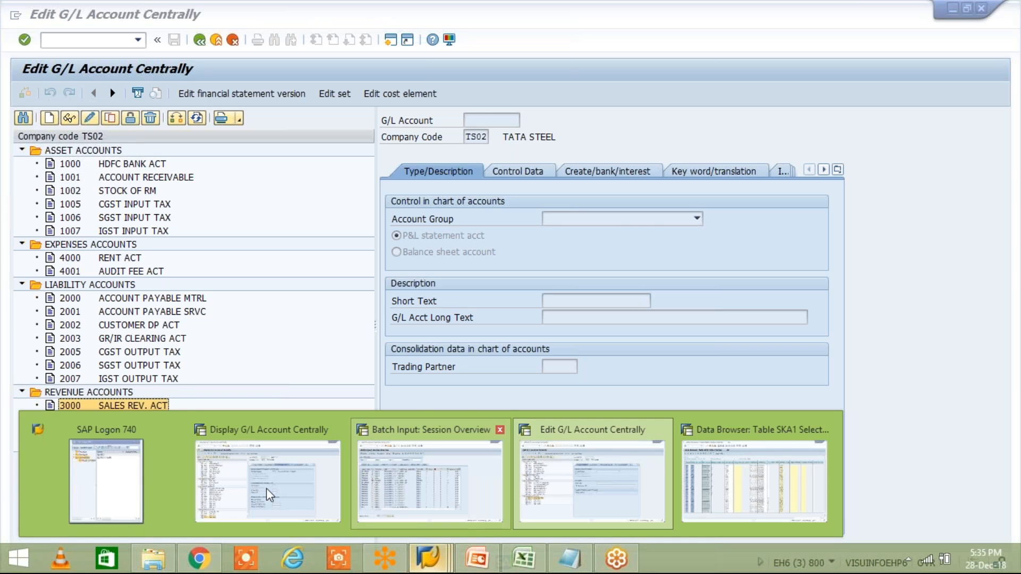
pyautogui.click(271, 495)
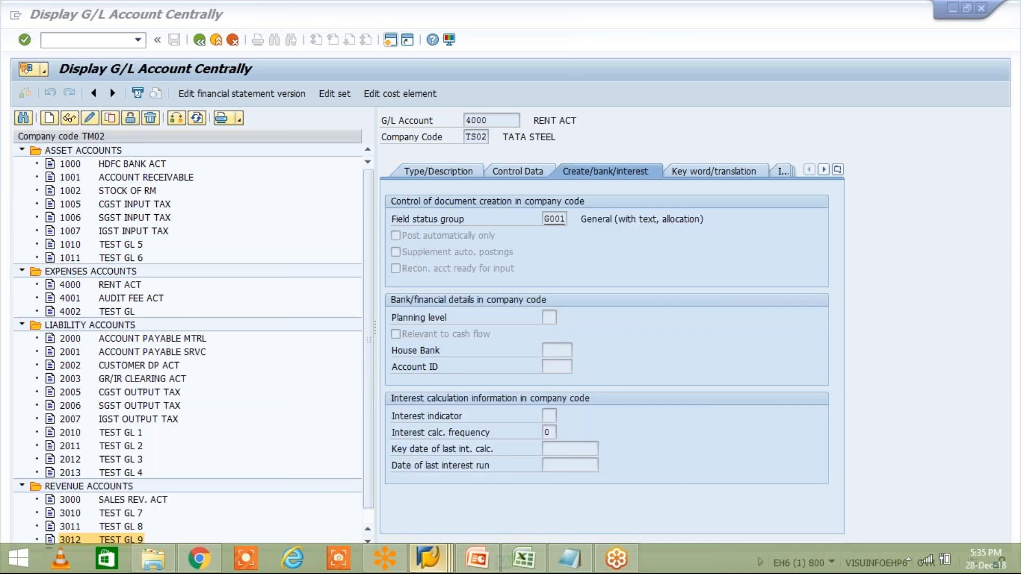
pyautogui.click(428, 558)
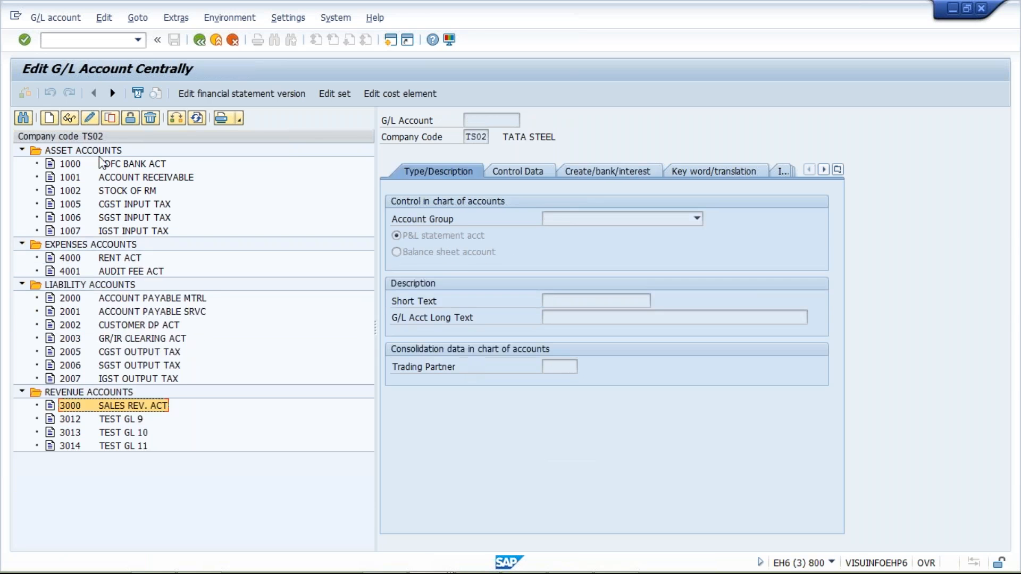
pyautogui.click(101, 151)
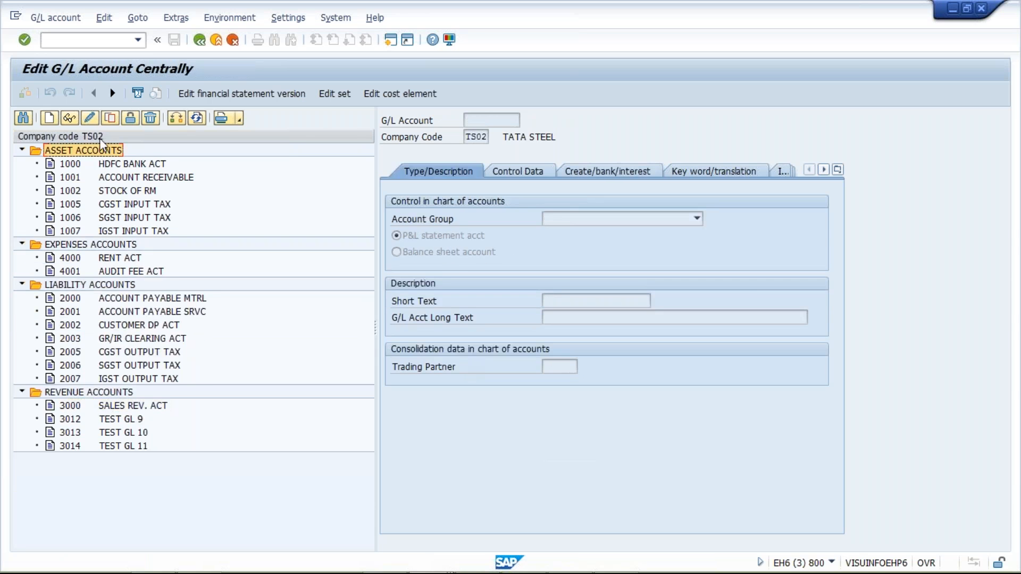
pyautogui.click(123, 191)
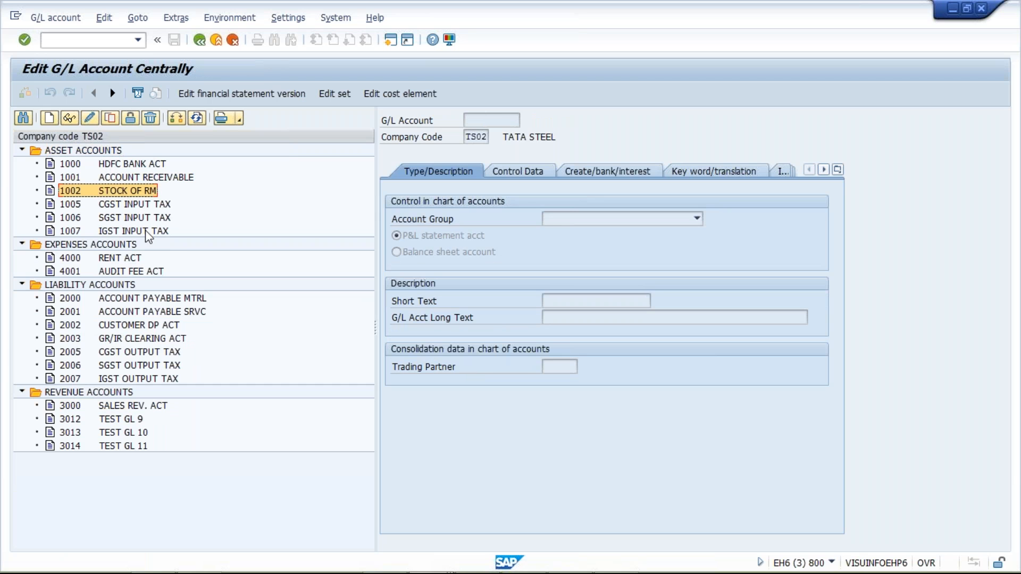
pyautogui.click(146, 231)
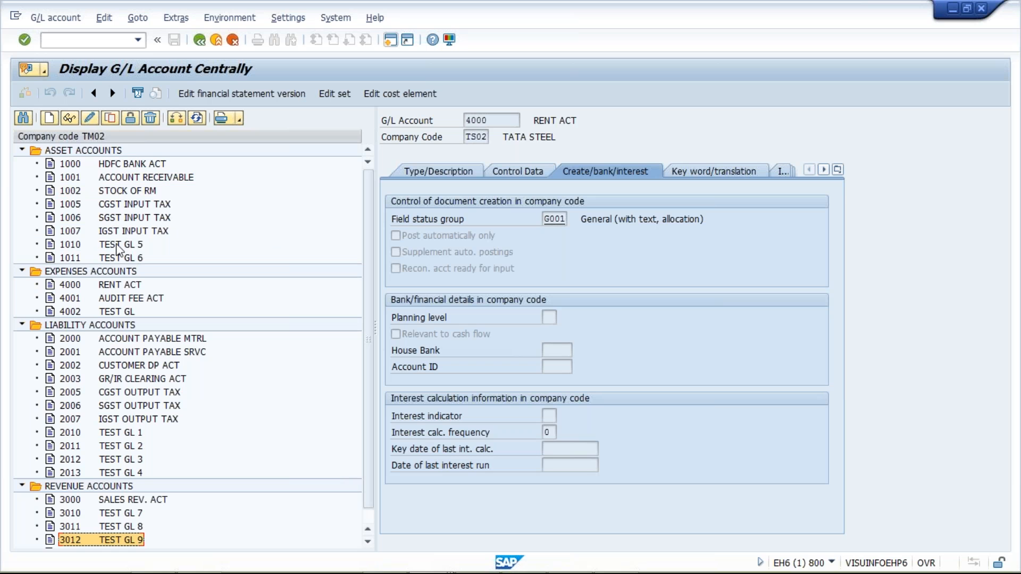
pyautogui.click(118, 245)
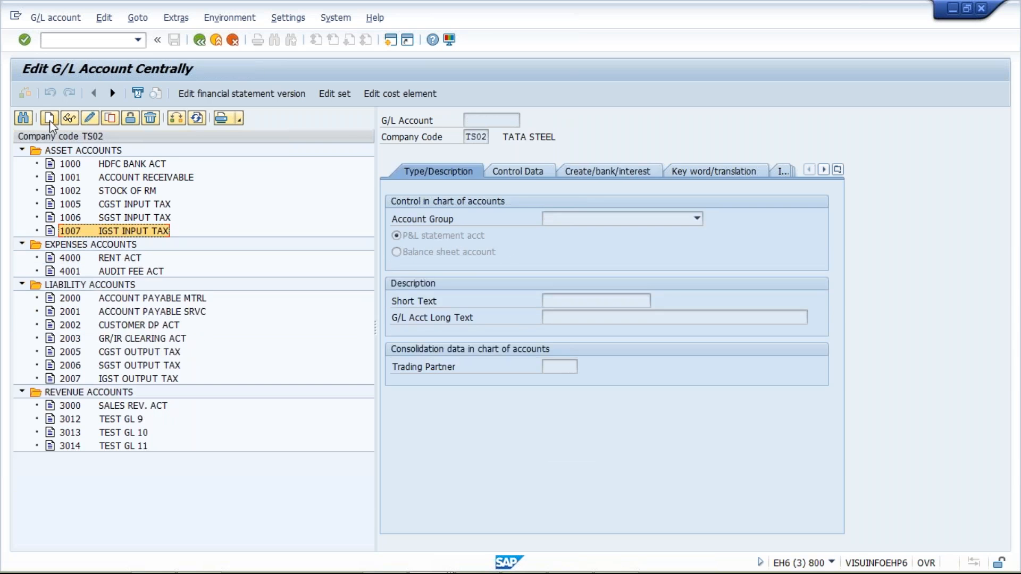
# Step: Start creating G/L account 1010 in company code TS02
pyautogui.click(49, 118)
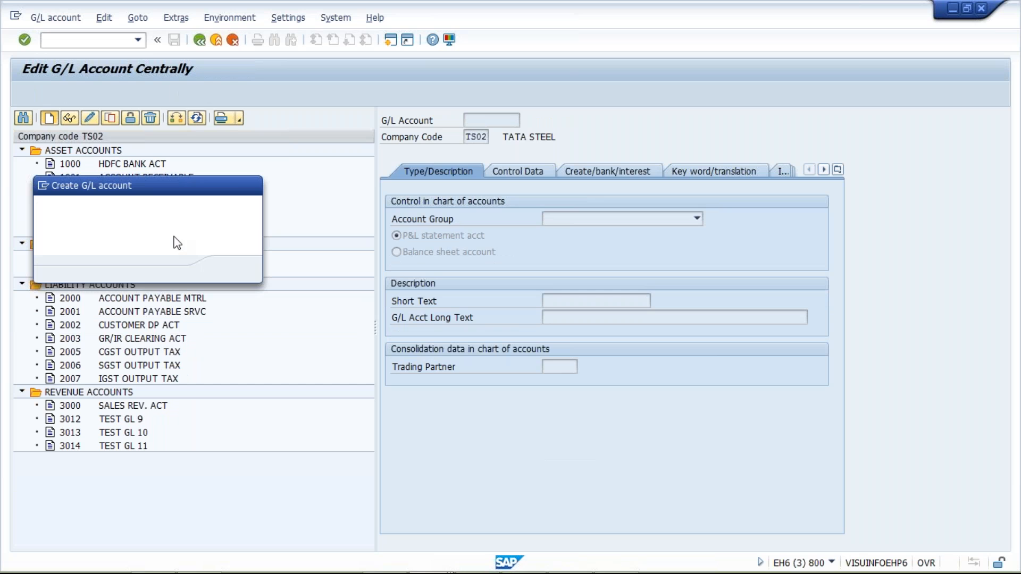
pyautogui.write('1010')
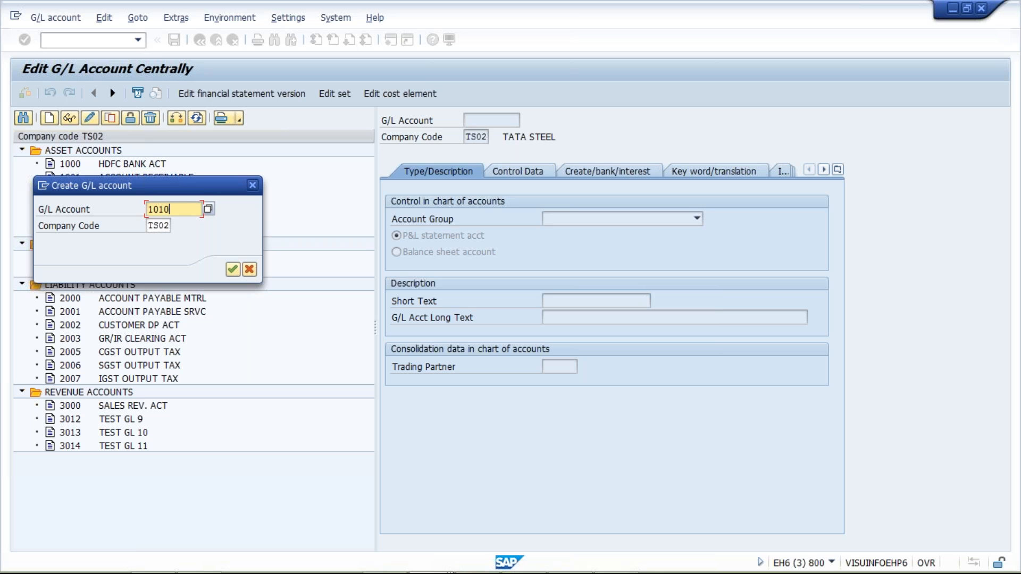
pyautogui.press('Return')
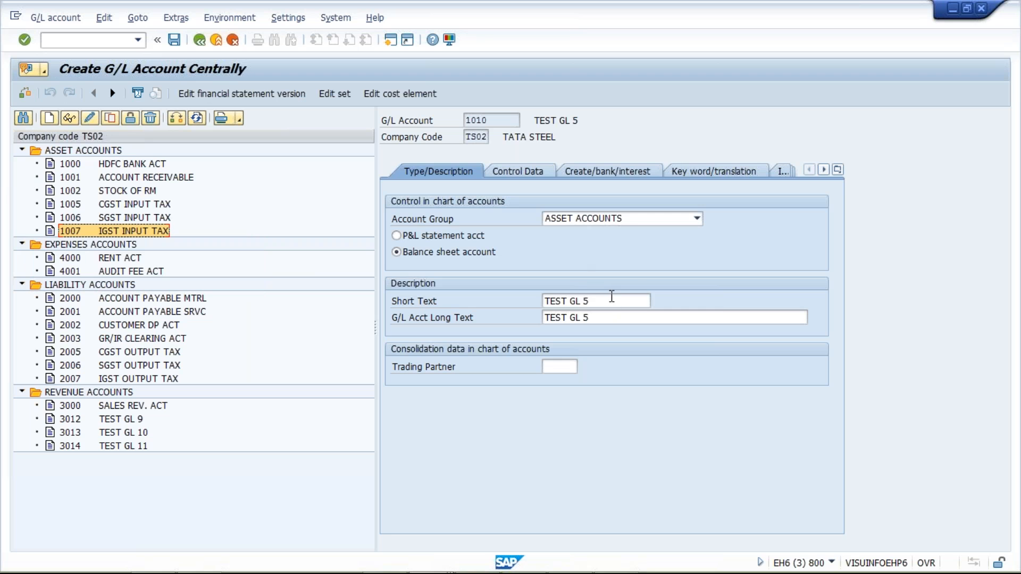
# Step: Examine account 1010's type and description, control data, and create/bank/interest settings, including its short and long texts
pyautogui.click(611, 299)
pyautogui.moveTo(611, 297); pyautogui.dragTo(539, 306)
pyautogui.moveTo(611, 319); pyautogui.dragTo(525, 321)
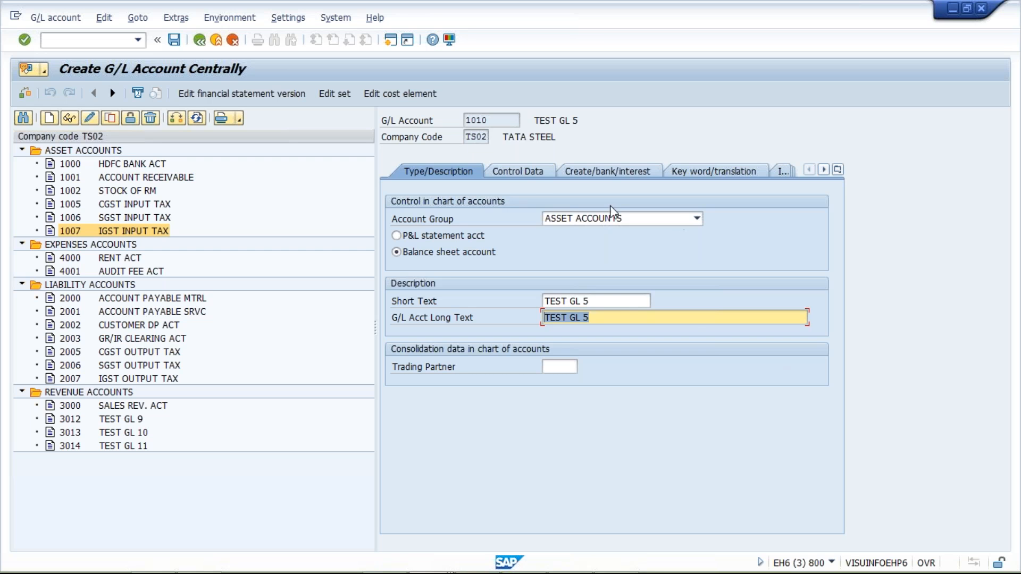
pyautogui.click(525, 170)
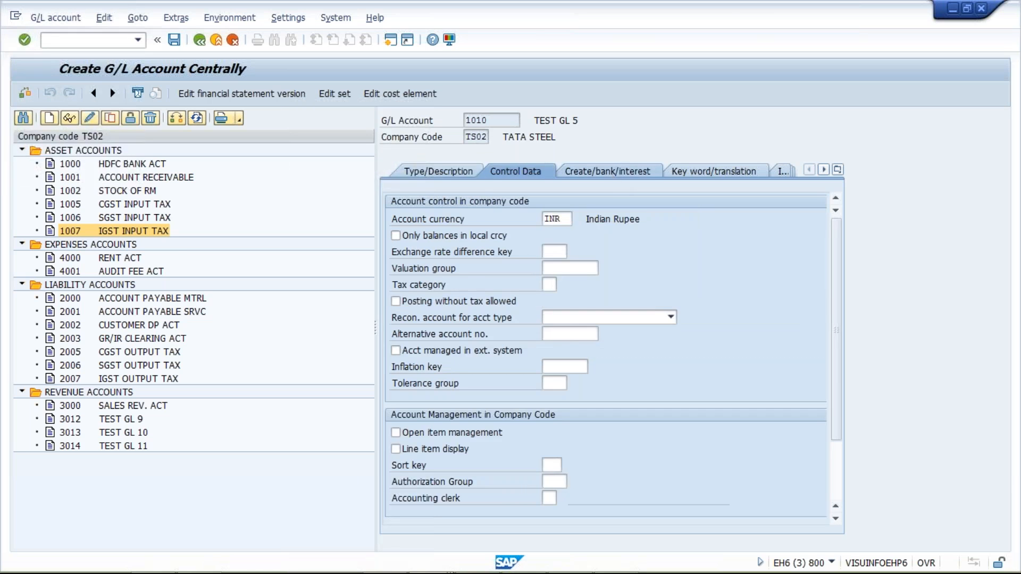
pyautogui.click(607, 171)
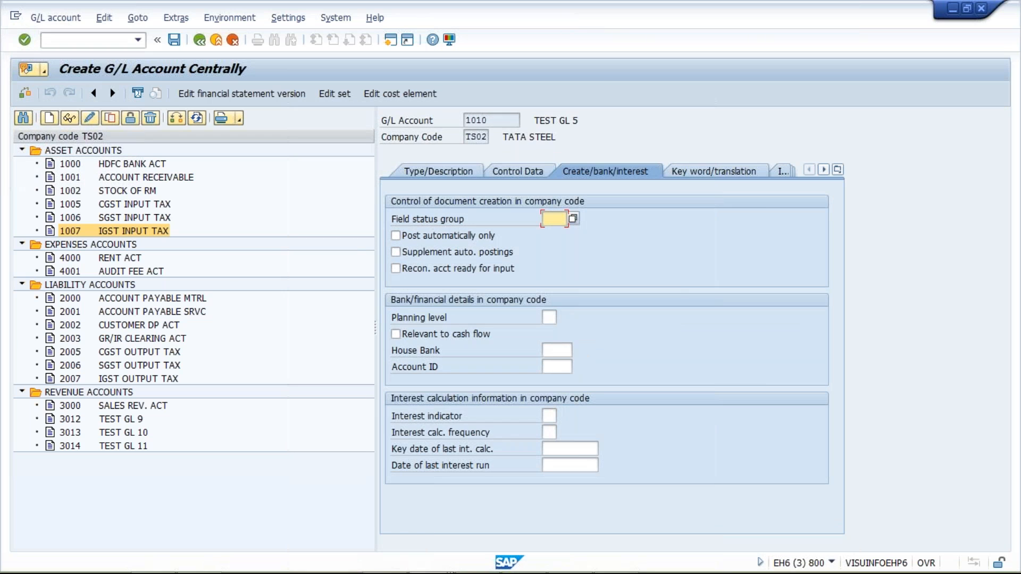
pyautogui.click(518, 172)
pyautogui.click(445, 172)
pyautogui.doubleClick(462, 120)
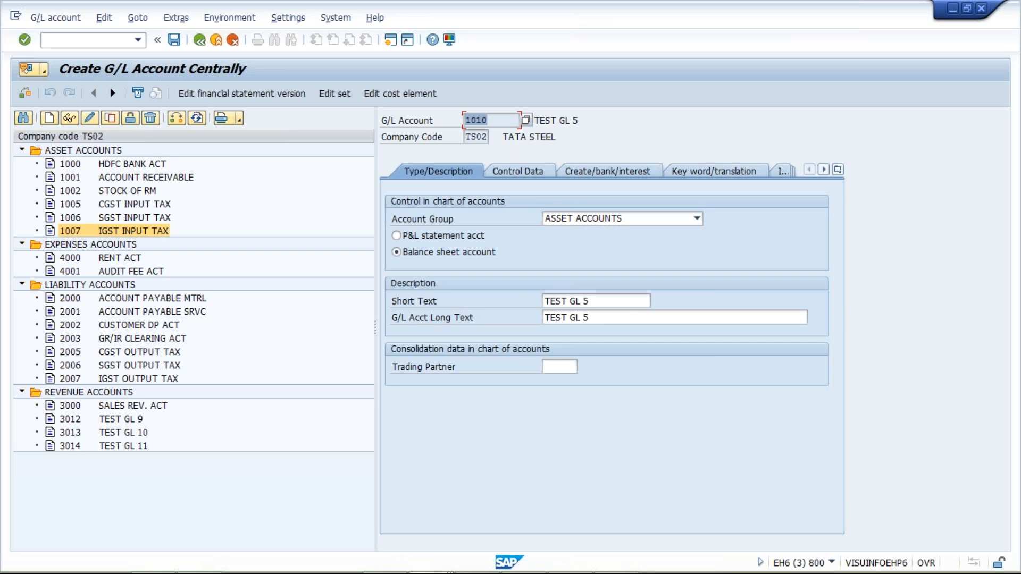
pyautogui.moveTo(590, 301); pyautogui.dragTo(511, 299)
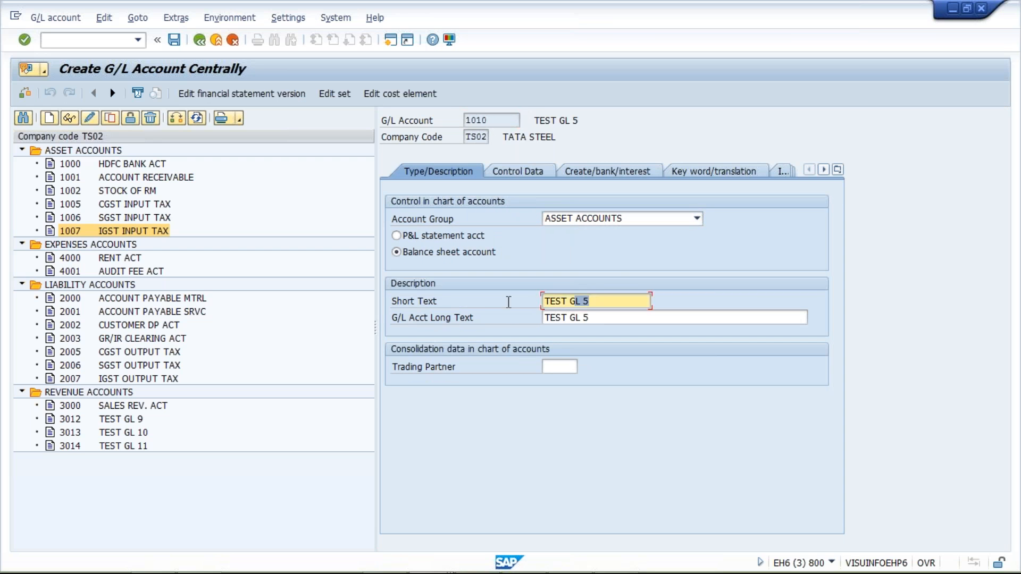
pyautogui.press('Tab')
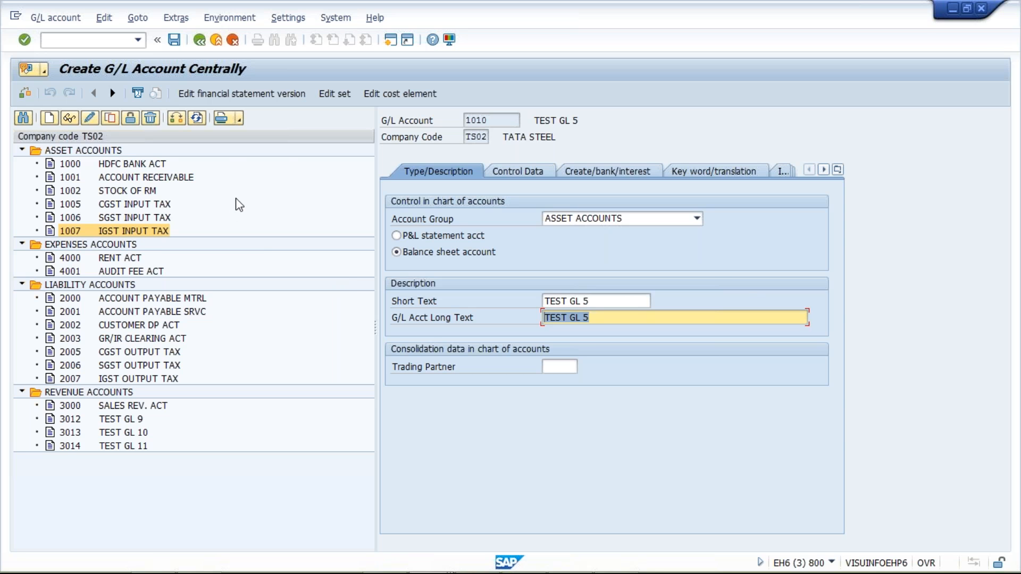
# Step: Check the TM02 account tree in the other SAP session and the TM02 and TS02 account overview in the Excel sheet
pyautogui.hotkey('alt', 'Tab')
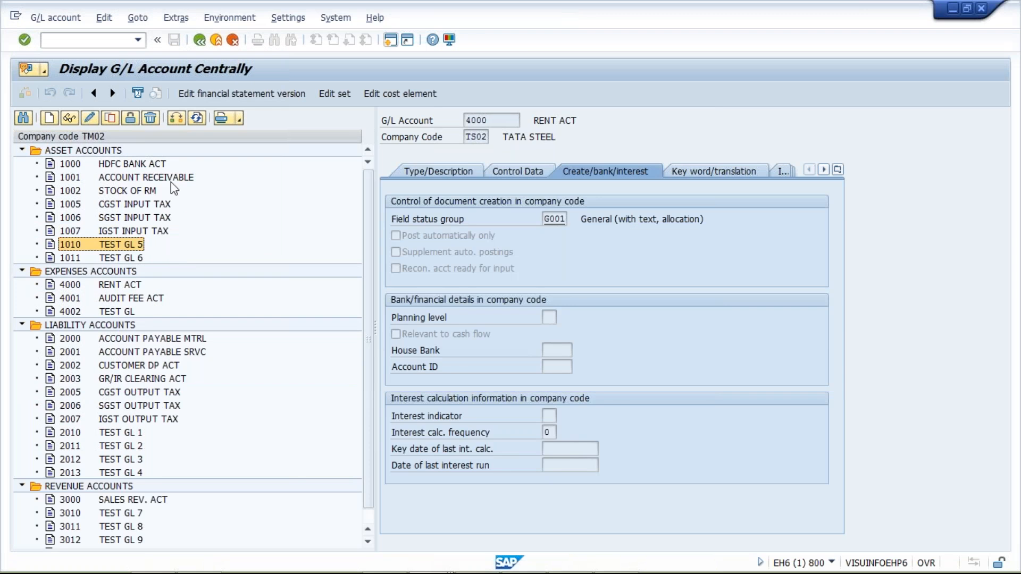
pyautogui.hotkey('alt', 'Tab')
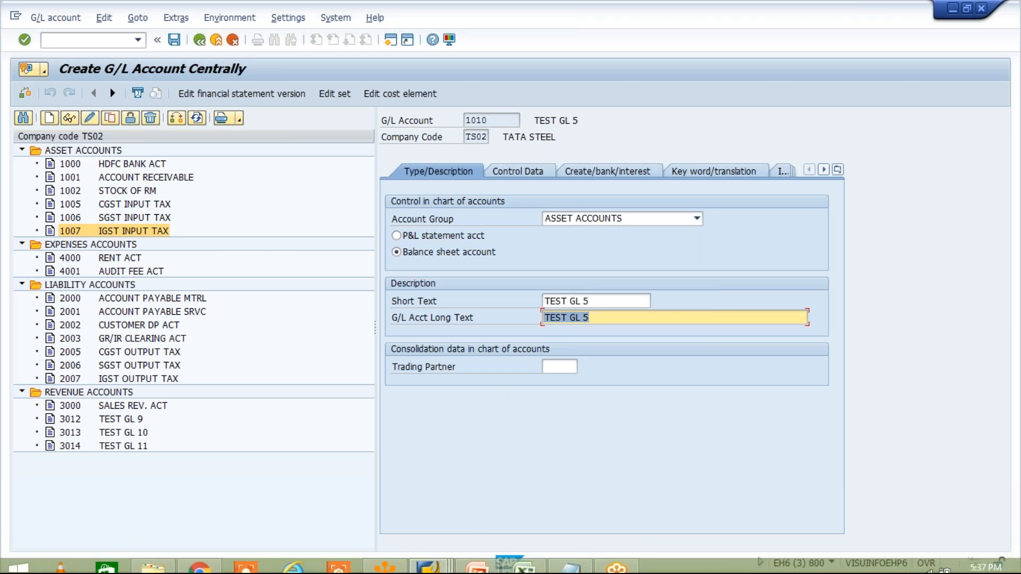
pyautogui.click(524, 559)
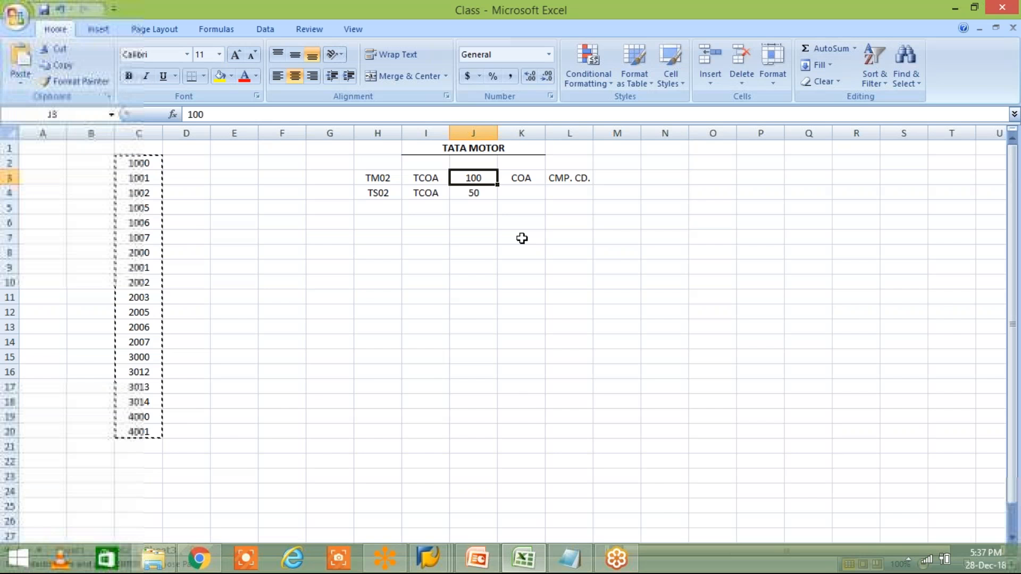
pyautogui.click(425, 178)
pyautogui.click(467, 177)
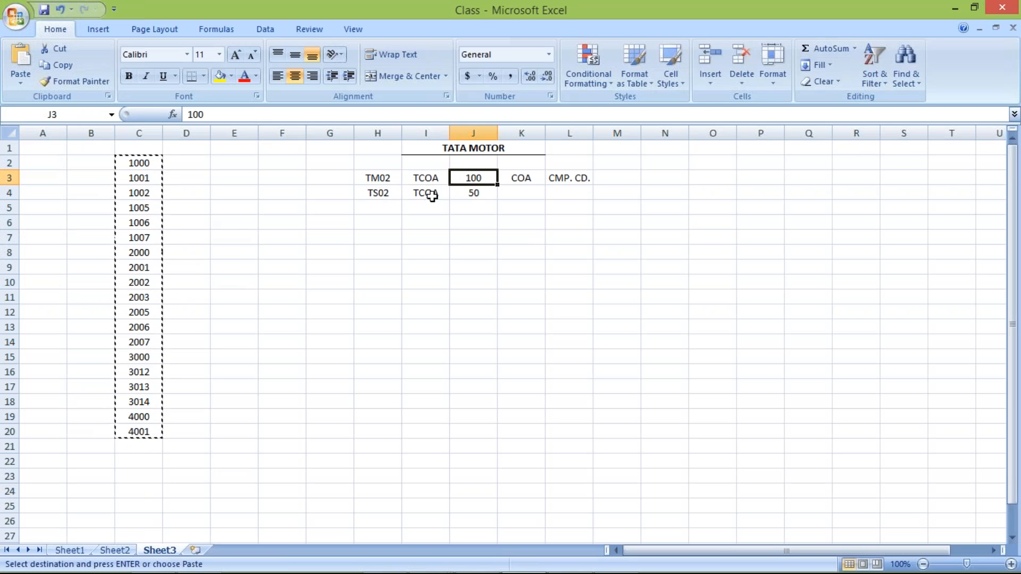
pyautogui.click(476, 195)
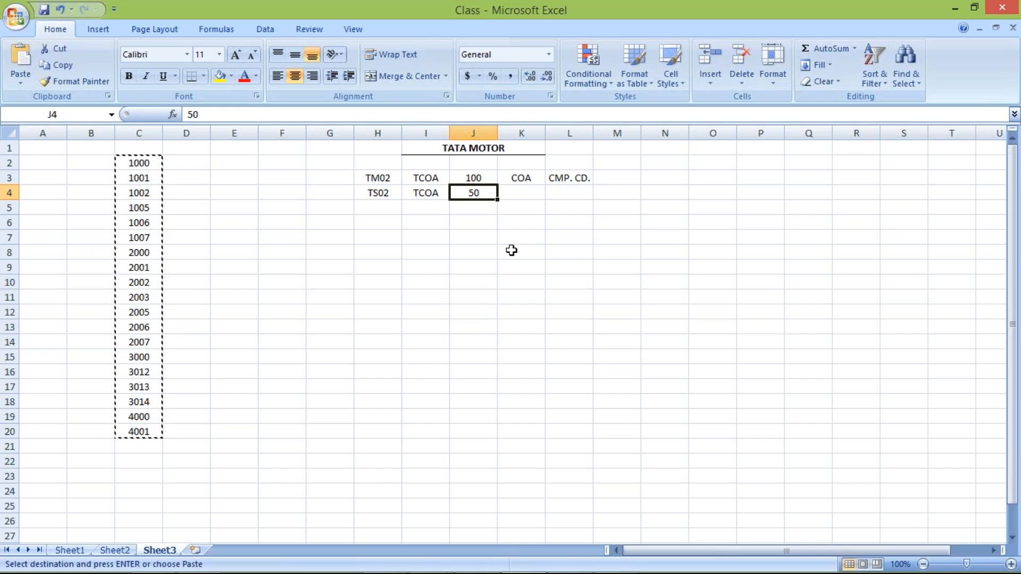
pyautogui.hotkey('alt', 'Tab')
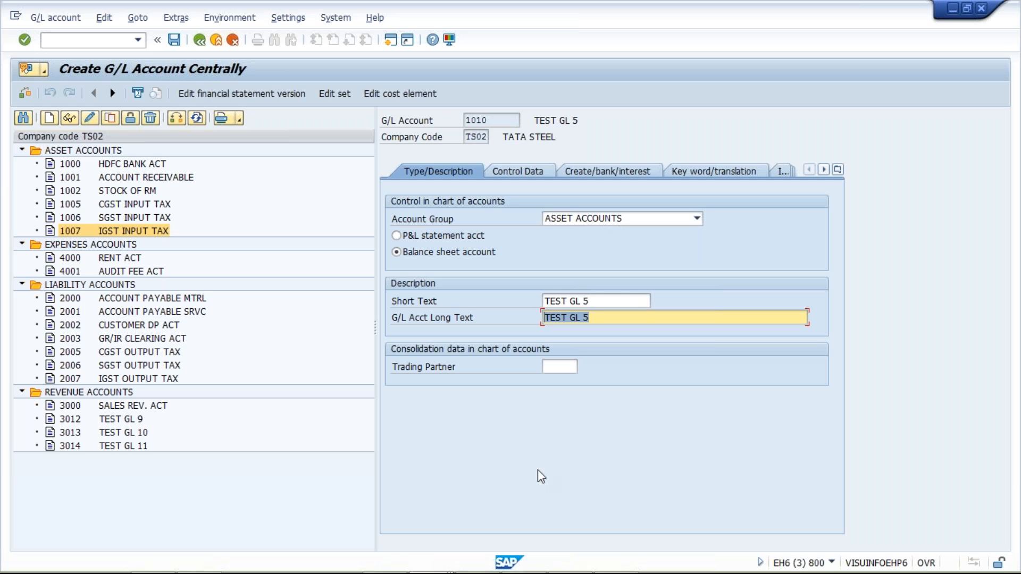
# Step: Read the question about needing only 50 G/L accounts in WhatsApp Web, and switch to the SAP session showing table SKA1
pyautogui.moveTo(287, 571)
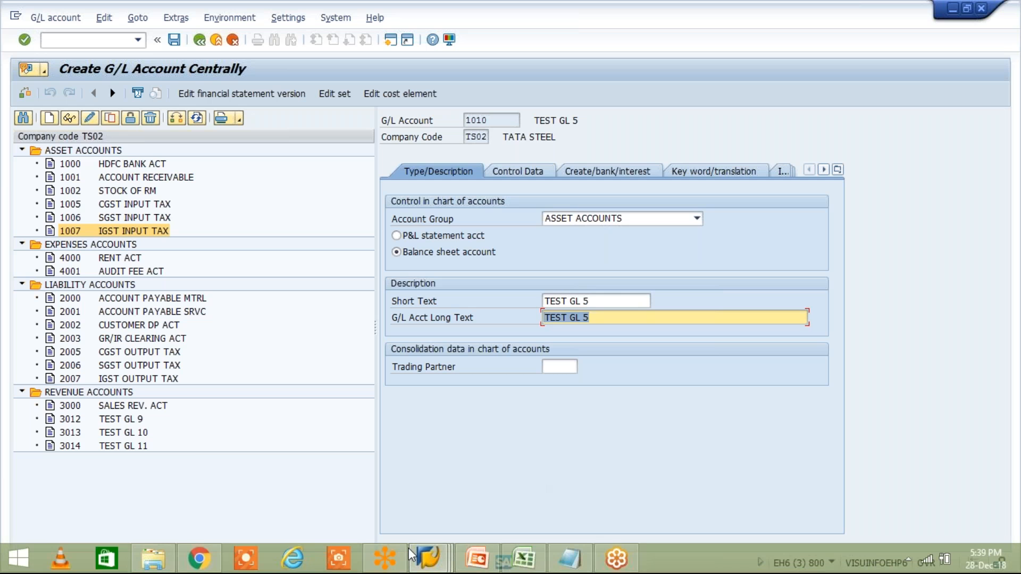
pyautogui.click(199, 559)
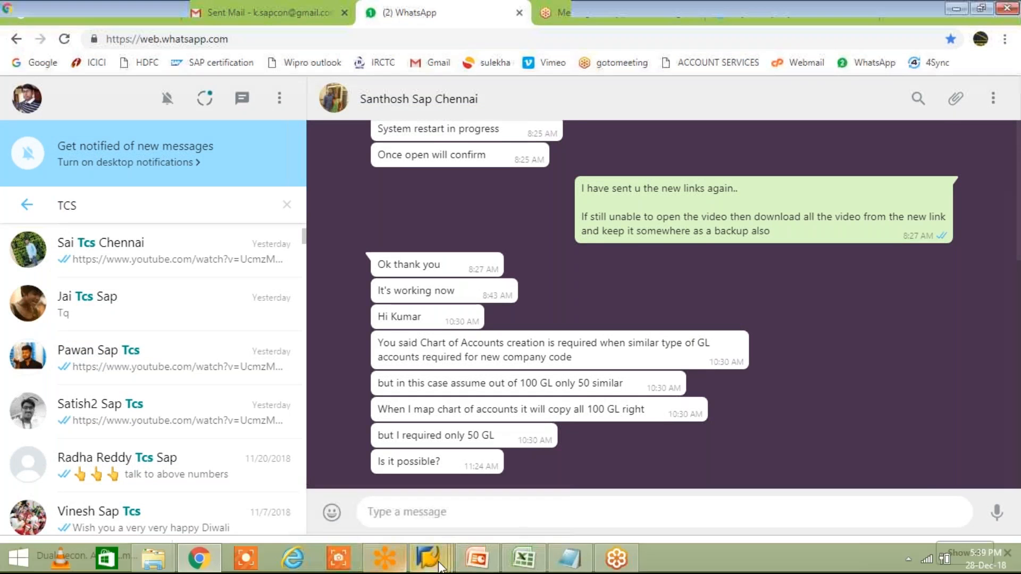
pyautogui.moveTo(441, 553)
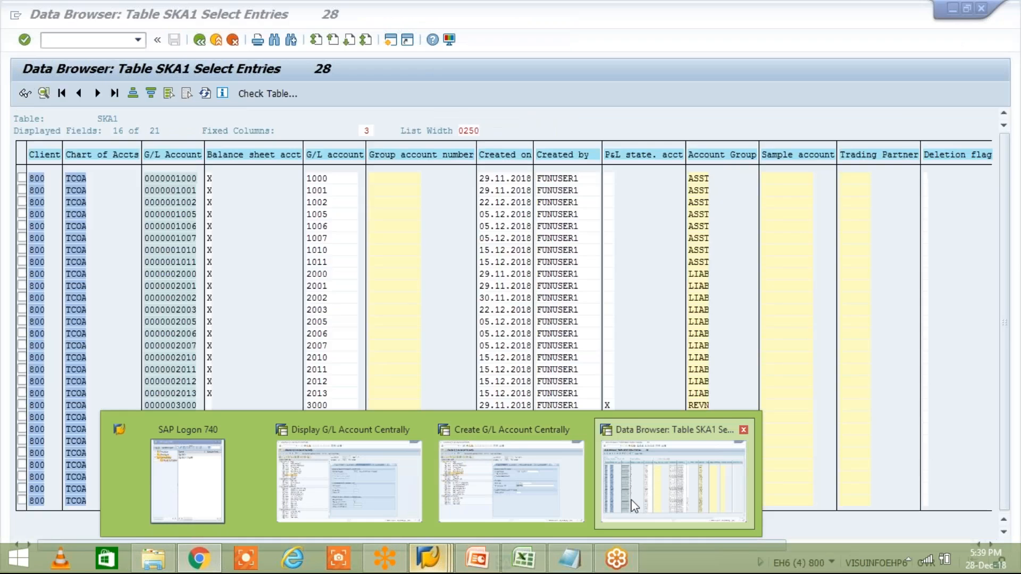
pyautogui.click(633, 506)
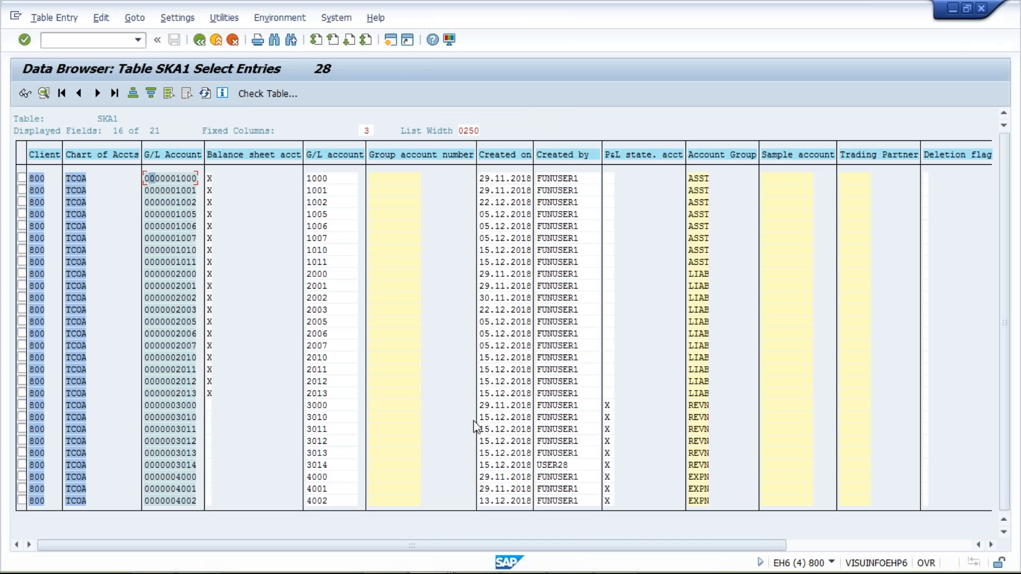